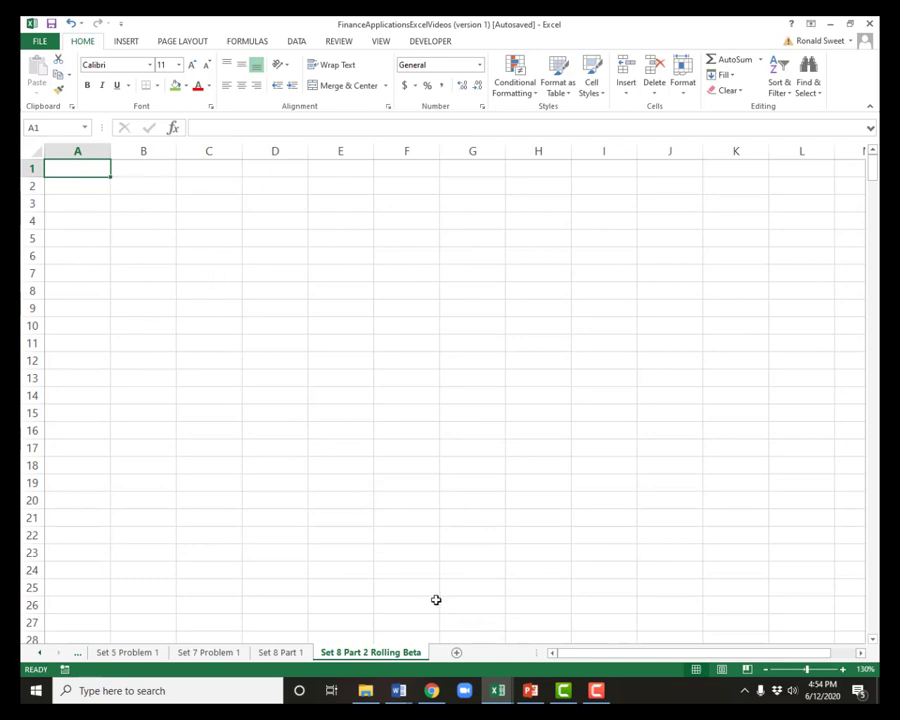
Step: Switch to Chrome and open the Yahoo Finance home page at finance.yahoo.com
{"action": "mouse_move", "coordinate": [433, 690]}
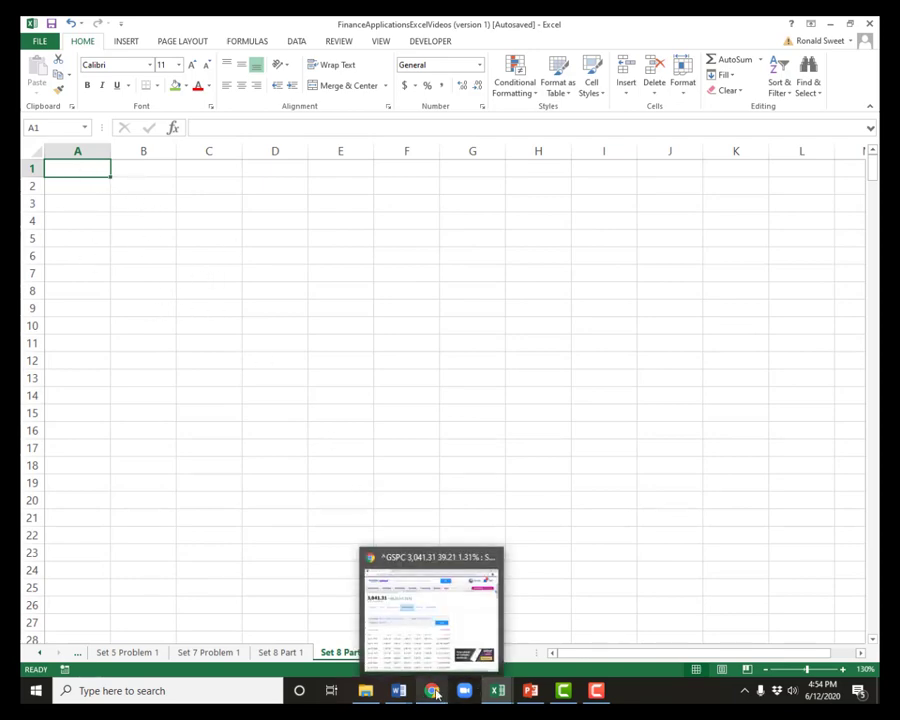
{"action": "left_click", "coordinate": [430, 600]}
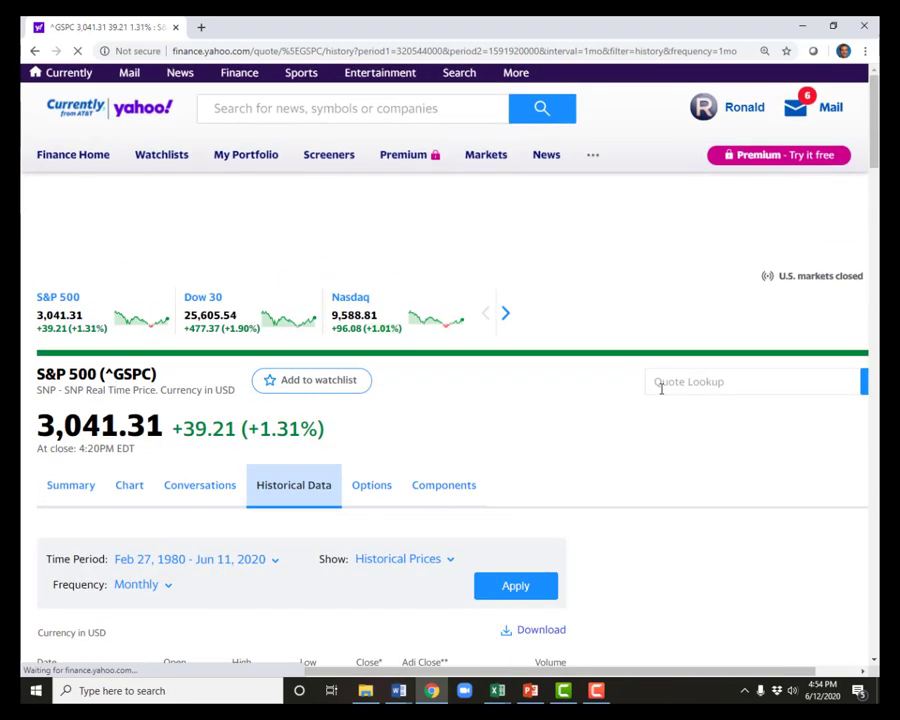
{"action": "left_click", "coordinate": [215, 52]}
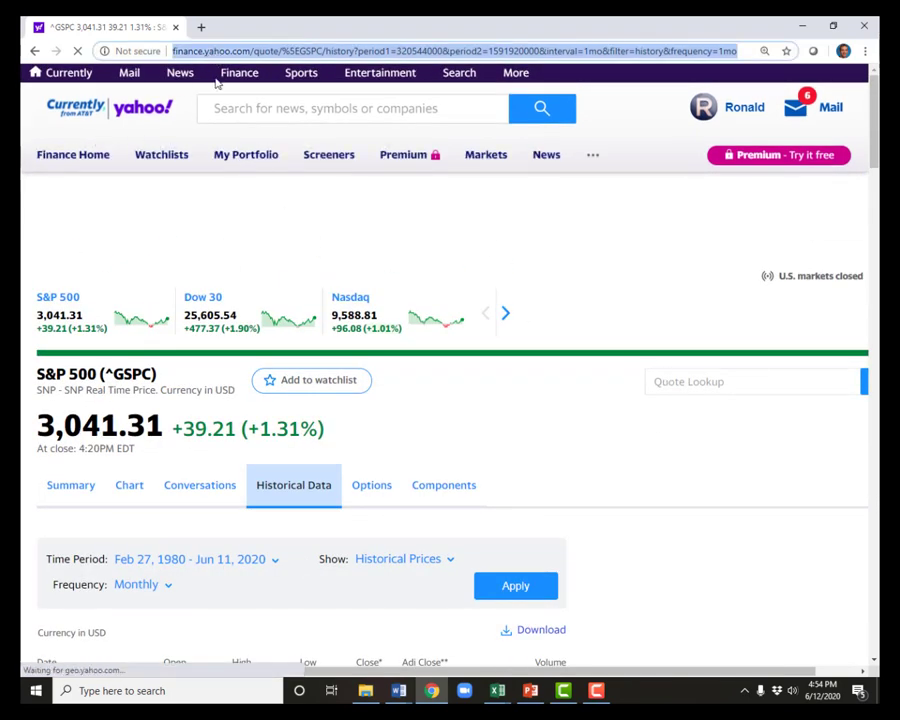
{"action": "left_click", "coordinate": [227, 76]}
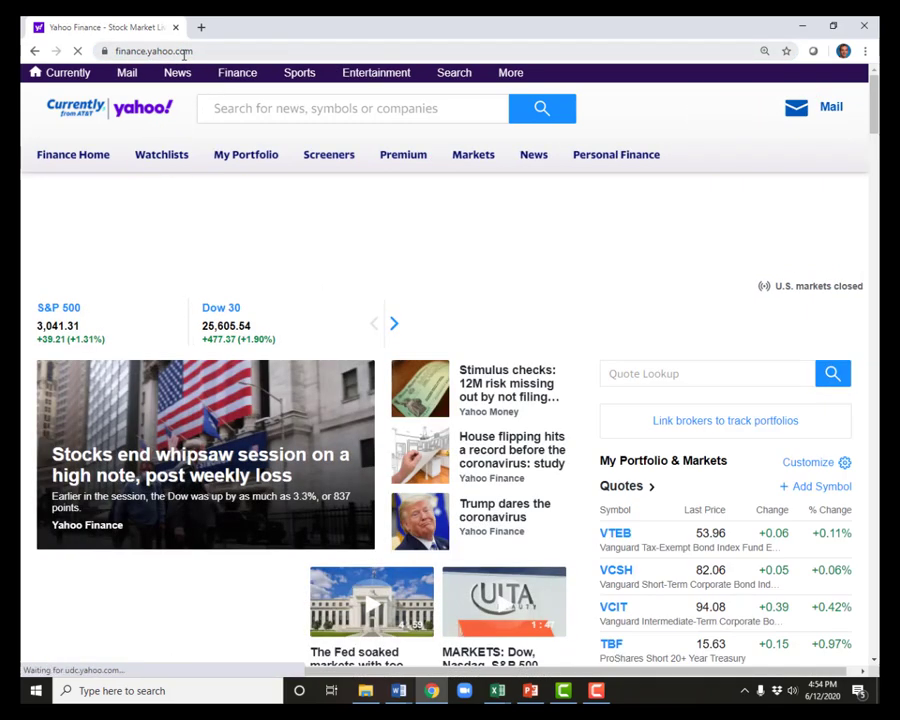
Step: Look up the ticker PCAR and open the PACCAR Inc quote page
{"action": "left_click", "coordinate": [627, 372]}
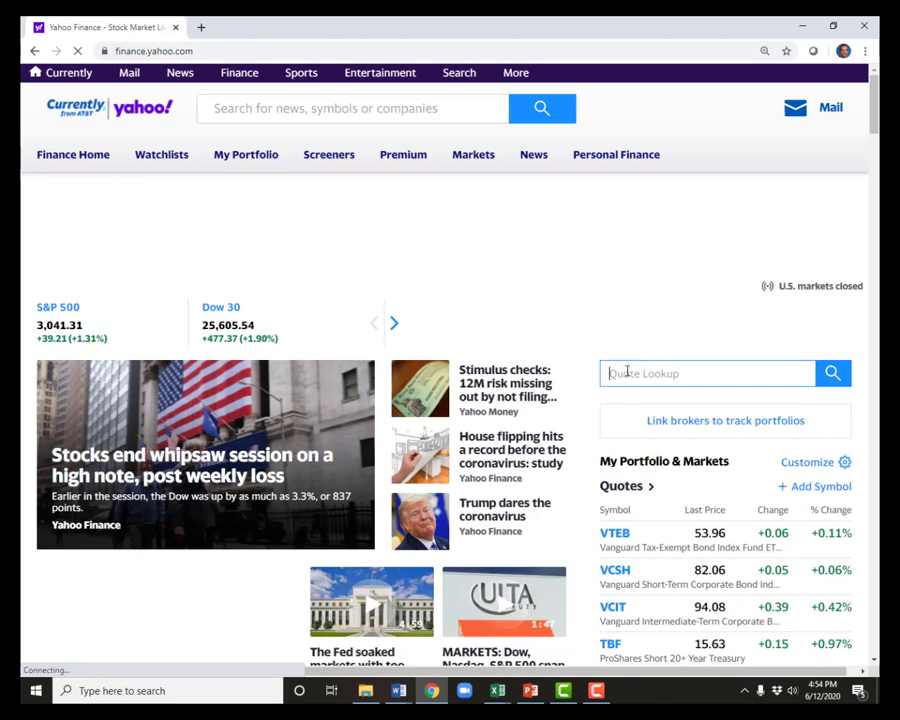
{"action": "type", "text": "P"}
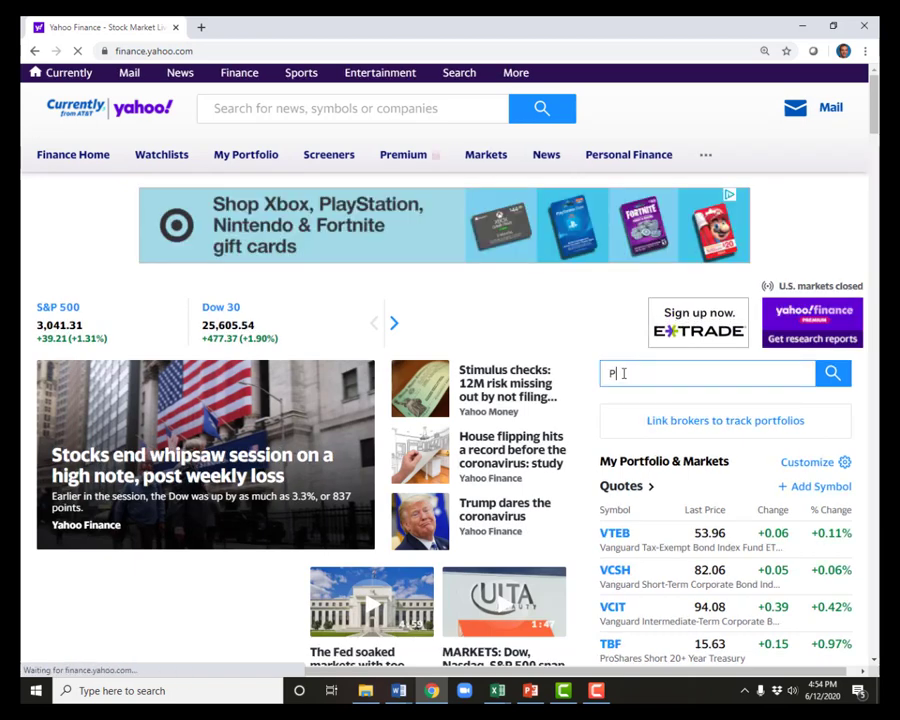
{"action": "type", "text": "CAR"}
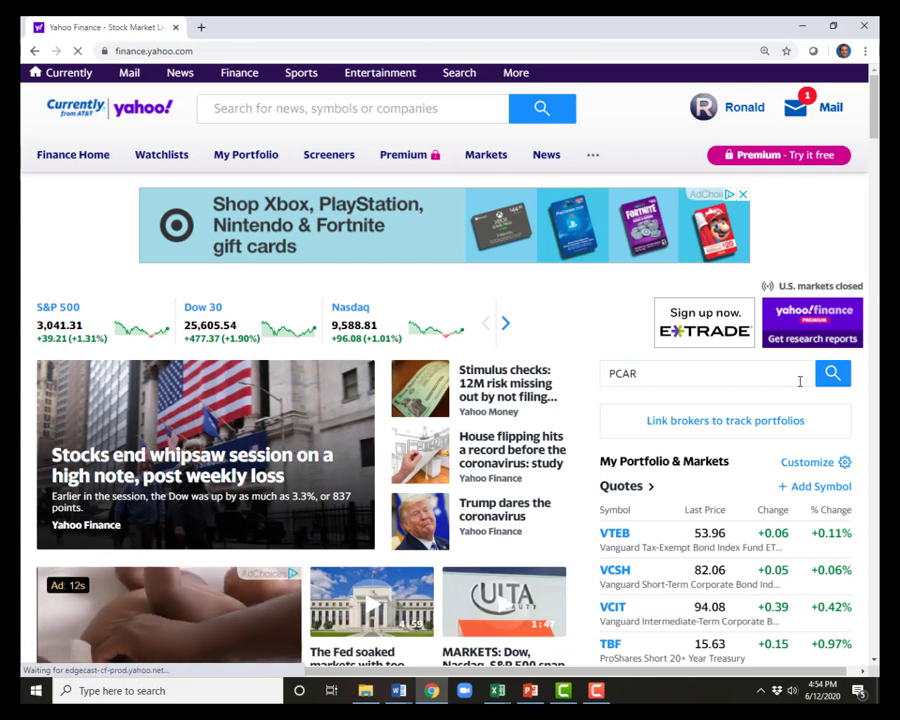
{"action": "left_click", "coordinate": [629, 372]}
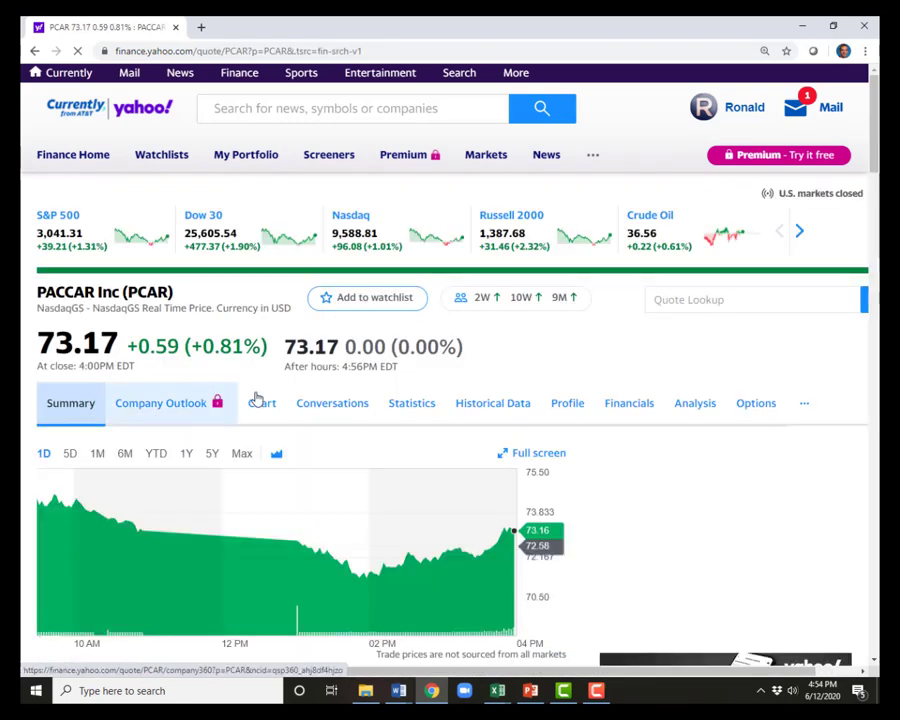
Step: Show PACCAR's historical prices for the maximum time period at monthly frequency
{"action": "left_click", "coordinate": [481, 405]}
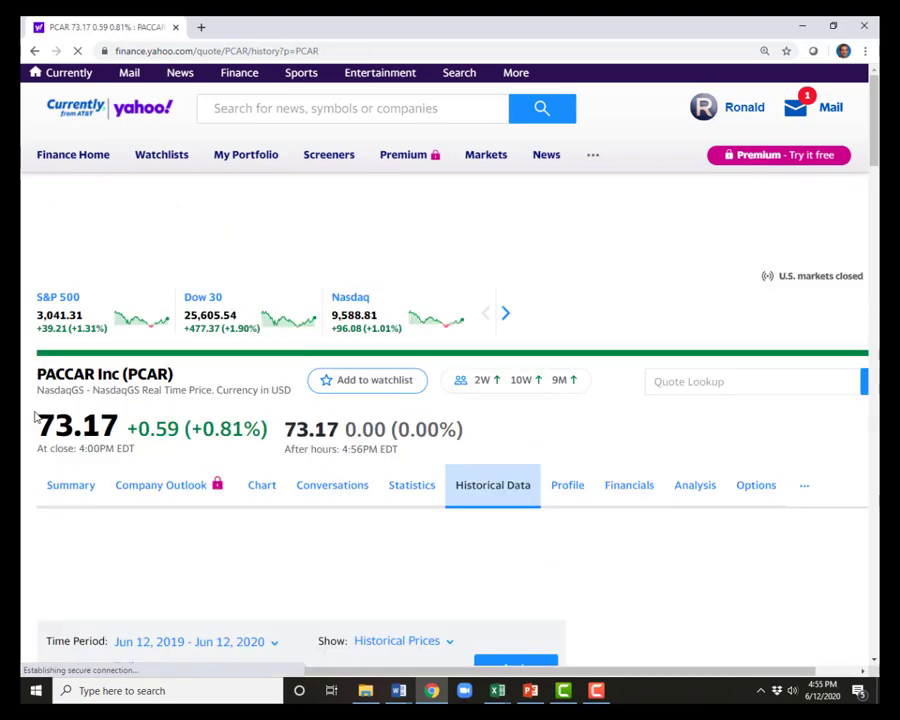
{"action": "scroll", "coordinate": [217, 606], "scroll_direction": "down", "scroll_amount": 5}
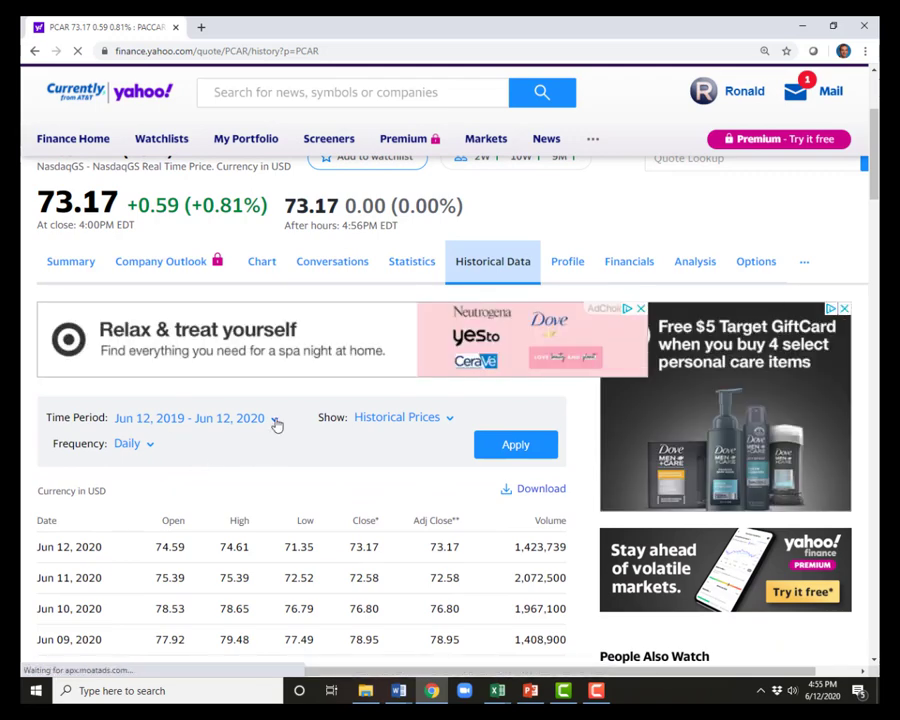
{"action": "left_click", "coordinate": [275, 420]}
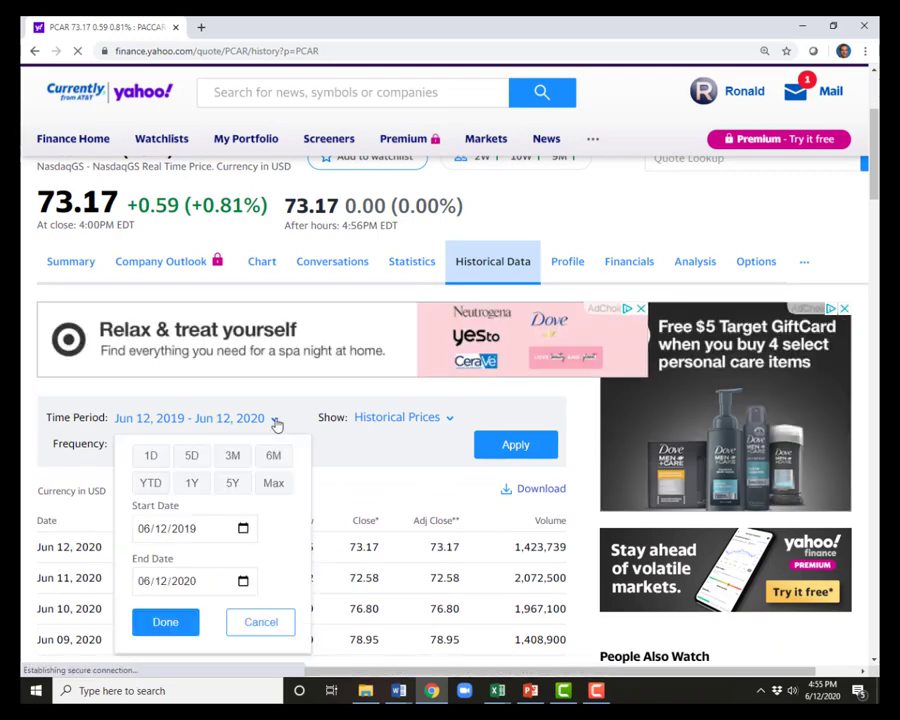
{"action": "left_click", "coordinate": [279, 486]}
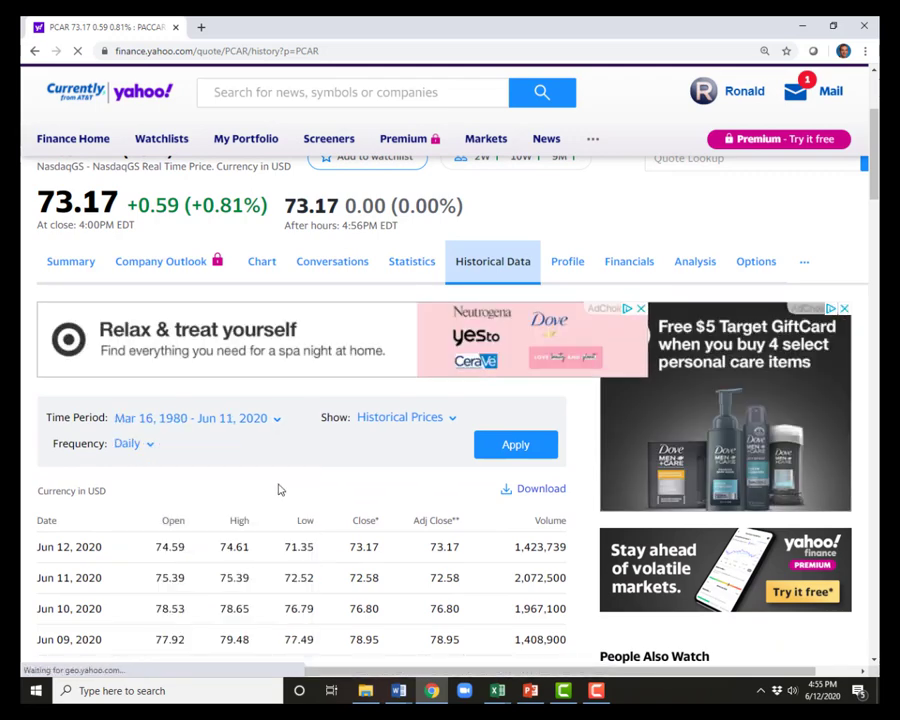
{"action": "left_click", "coordinate": [151, 448]}
{"action": "left_click", "coordinate": [102, 541]}
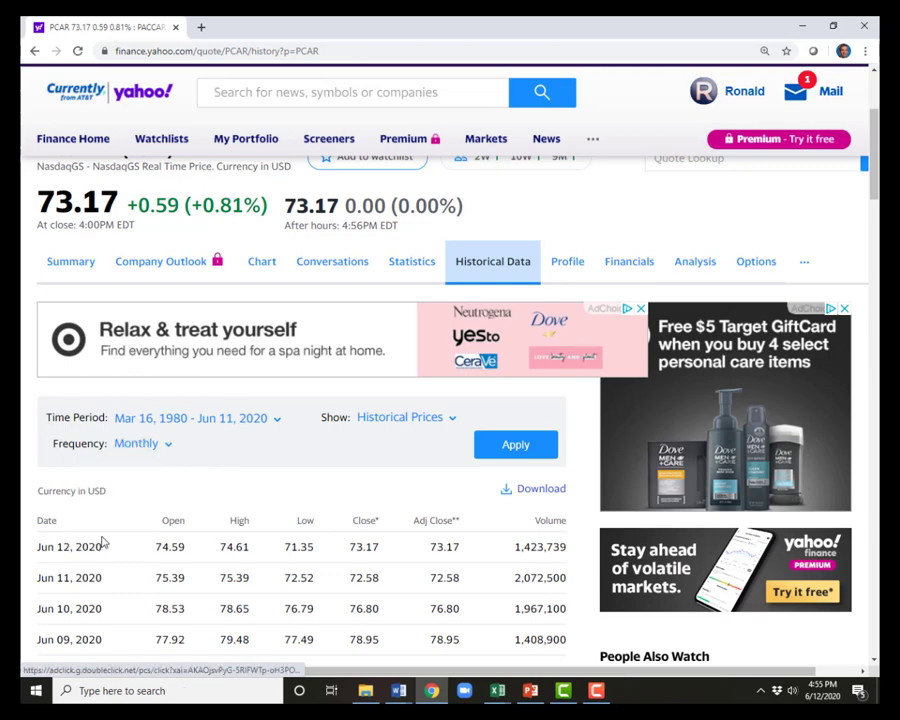
{"action": "left_click", "coordinate": [503, 446]}
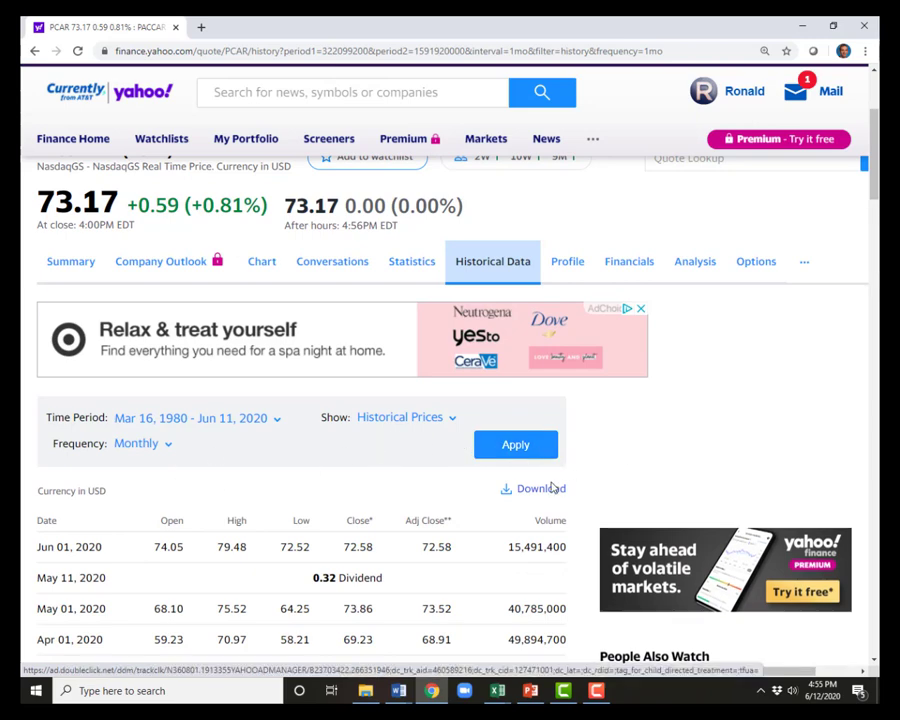
Step: Download the PCAR price history and open the CSV in Excel, widening column A so all dates display in full
{"action": "left_click", "coordinate": [516, 490]}
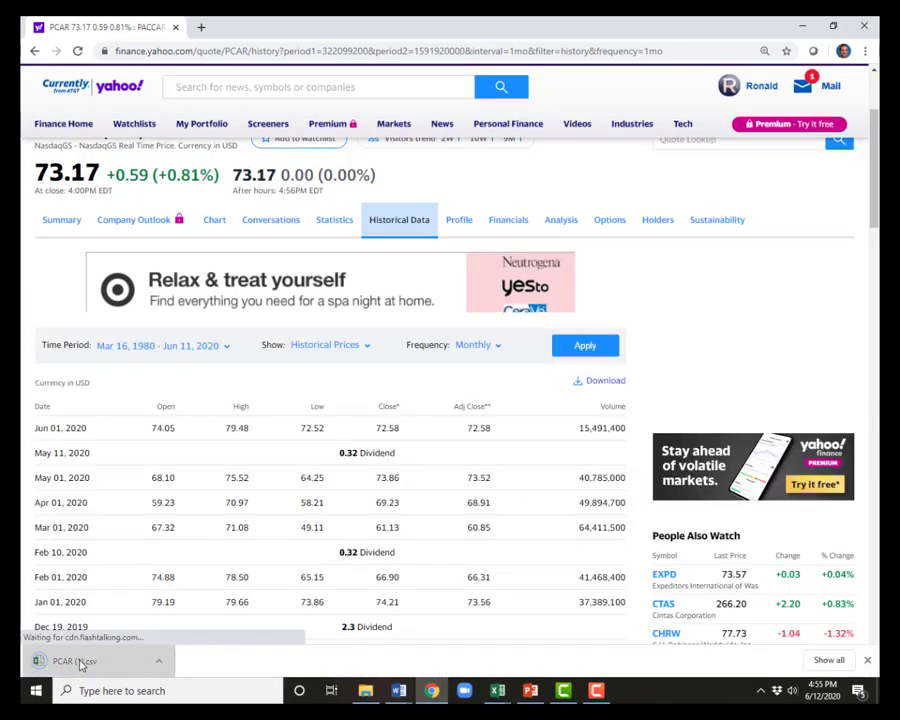
{"action": "left_click", "coordinate": [80, 660]}
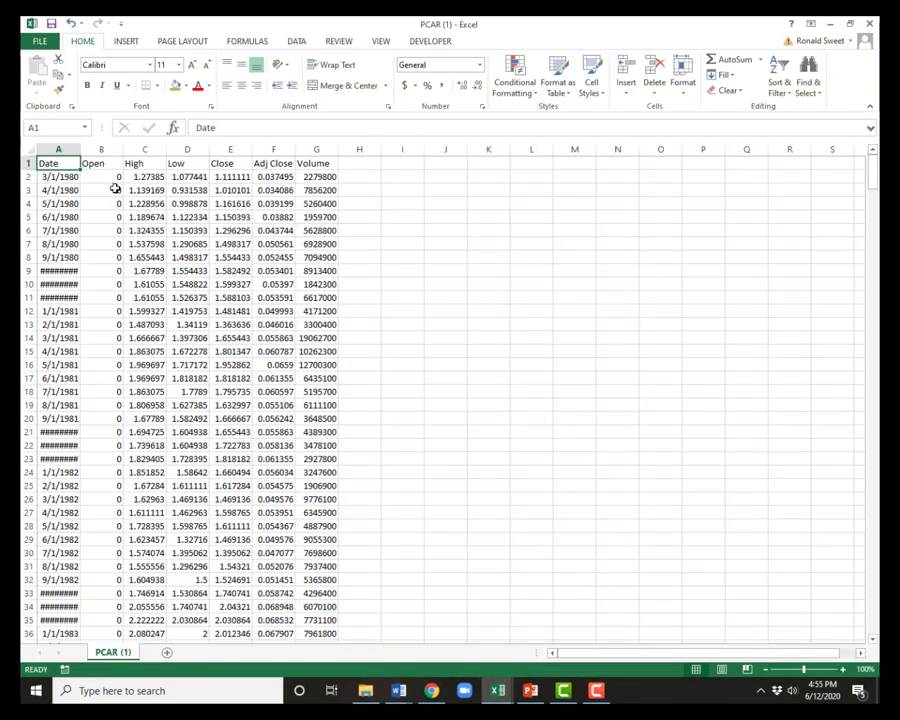
{"action": "left_click_drag", "start_coordinate": [75, 149], "coordinate": [97, 149]}
{"action": "left_click", "coordinate": [65, 176]}
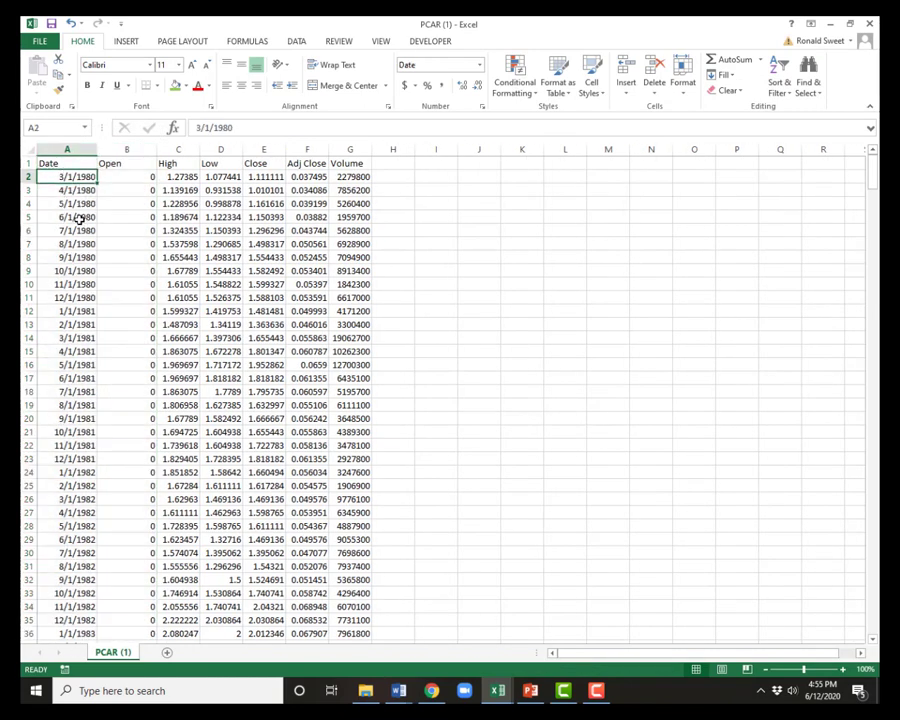
Step: Delete the Open, High, Low, Close and Volume columns, keeping only Date and Adj Close
{"action": "left_click_drag", "start_coordinate": [139, 149], "coordinate": [260, 150]}
{"action": "right_click", "coordinate": [126, 150]}
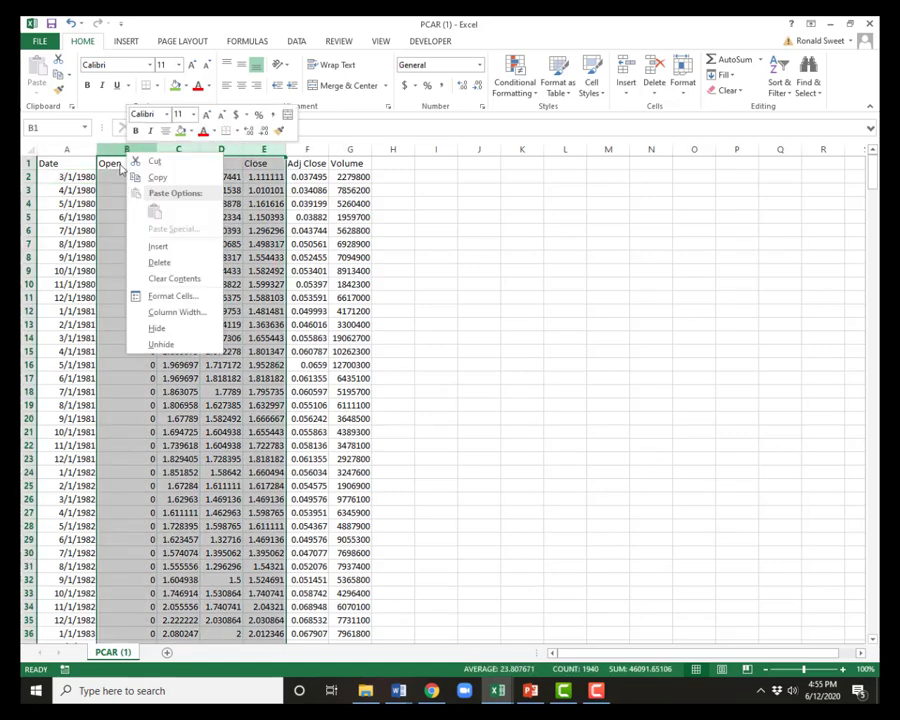
{"action": "left_click", "coordinate": [155, 262]}
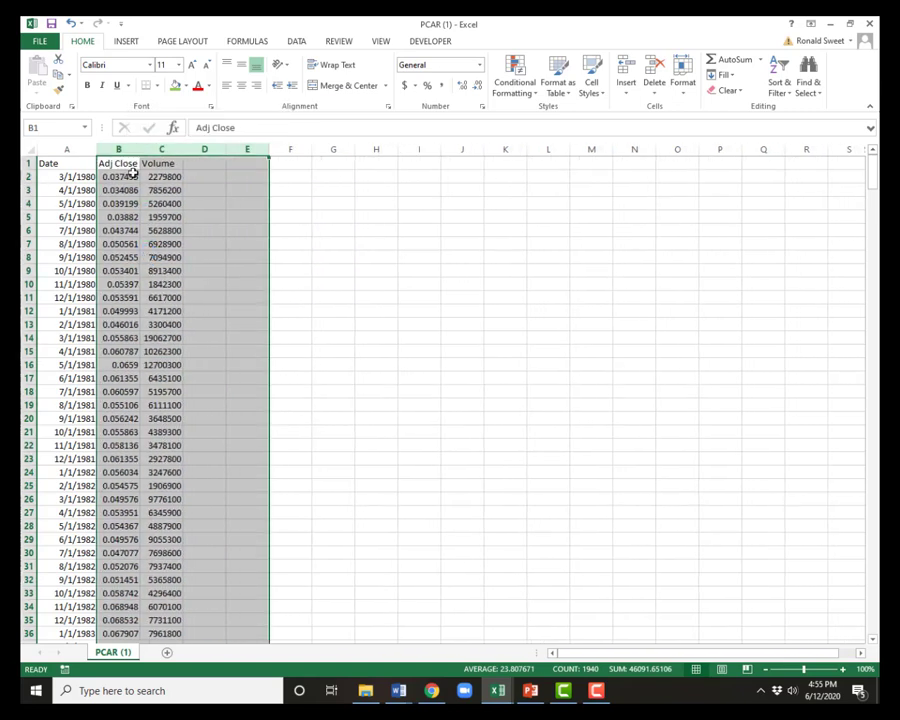
{"action": "left_click", "coordinate": [162, 149]}
{"action": "right_click", "coordinate": [162, 149]}
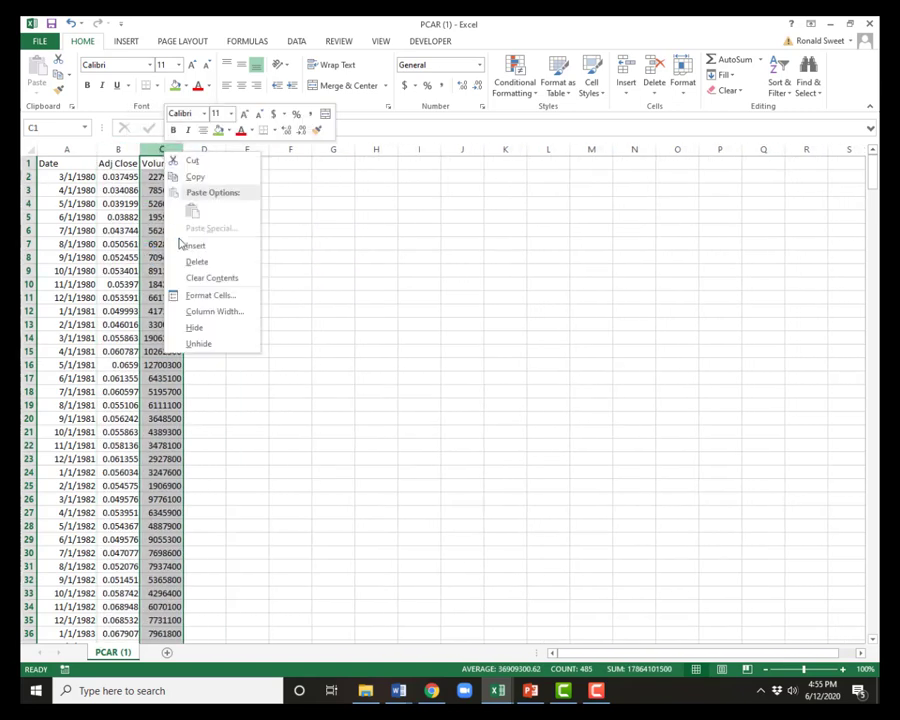
{"action": "left_click", "coordinate": [195, 263]}
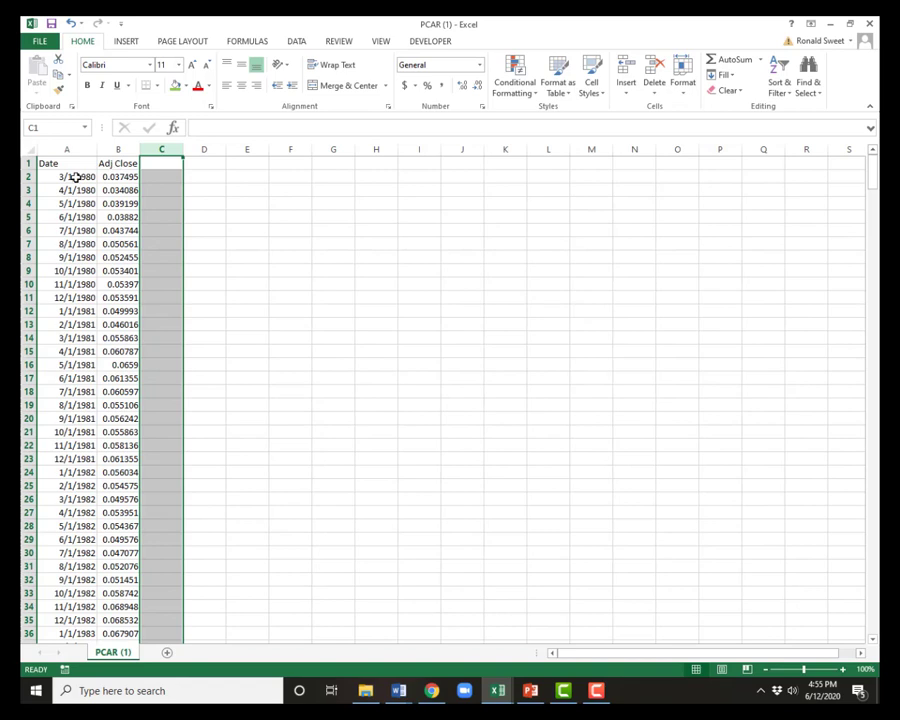
Step: Copy the full Date and Adj Close data into cell A1 of the Set 8 Part 2 Rolling Beta sheet in the FinanceApplicationsExcelVideos workbook
{"action": "left_click", "coordinate": [66, 162]}
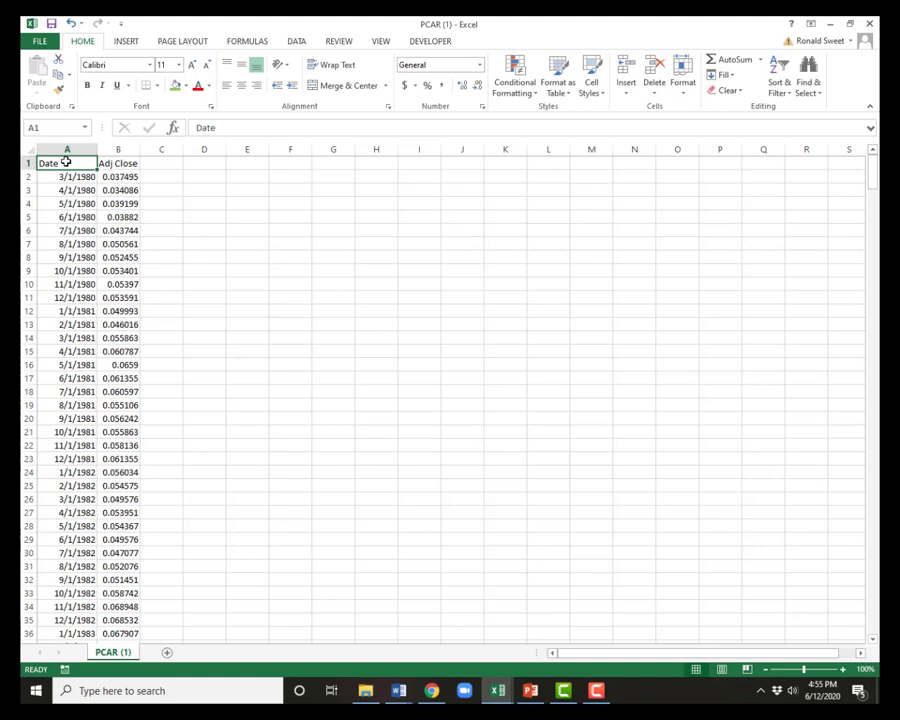
{"action": "key", "text": "ctrl+shift+Down"}
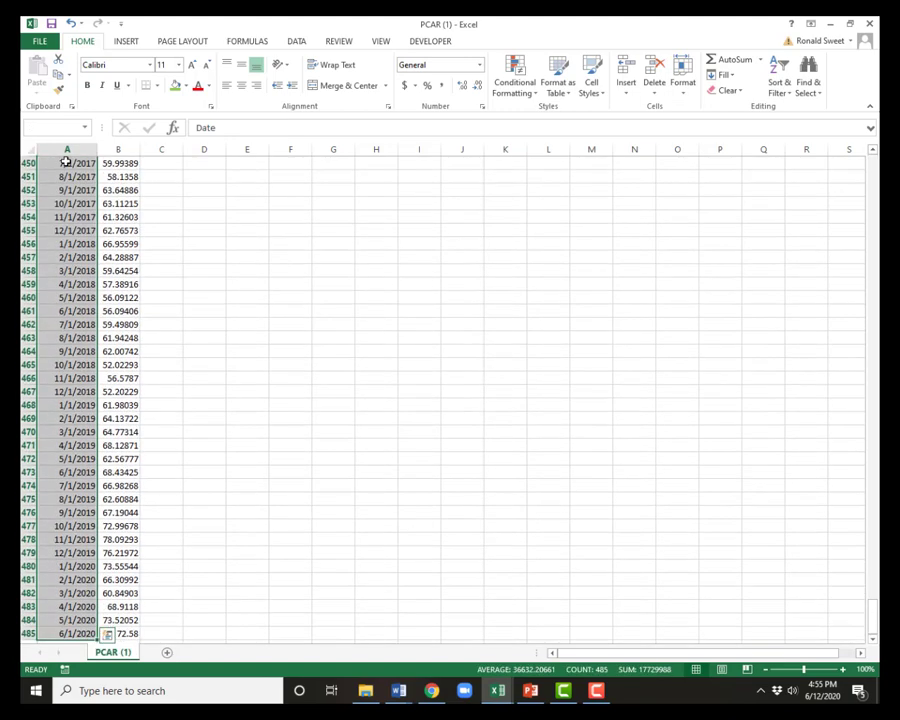
{"action": "key", "text": "ctrl+shift+Right"}
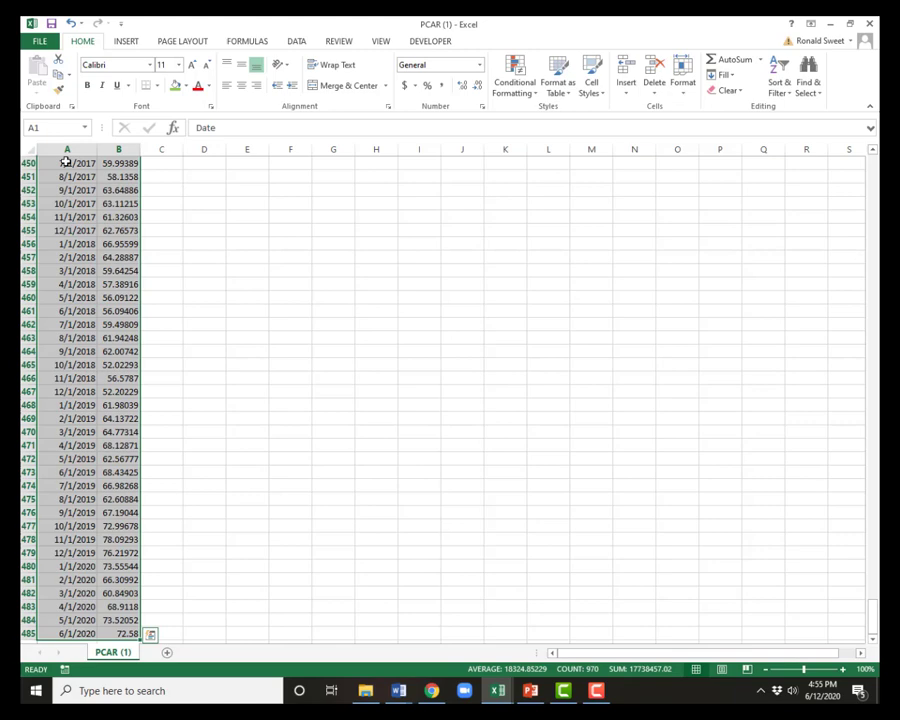
{"action": "key", "text": "ctrl+c"}
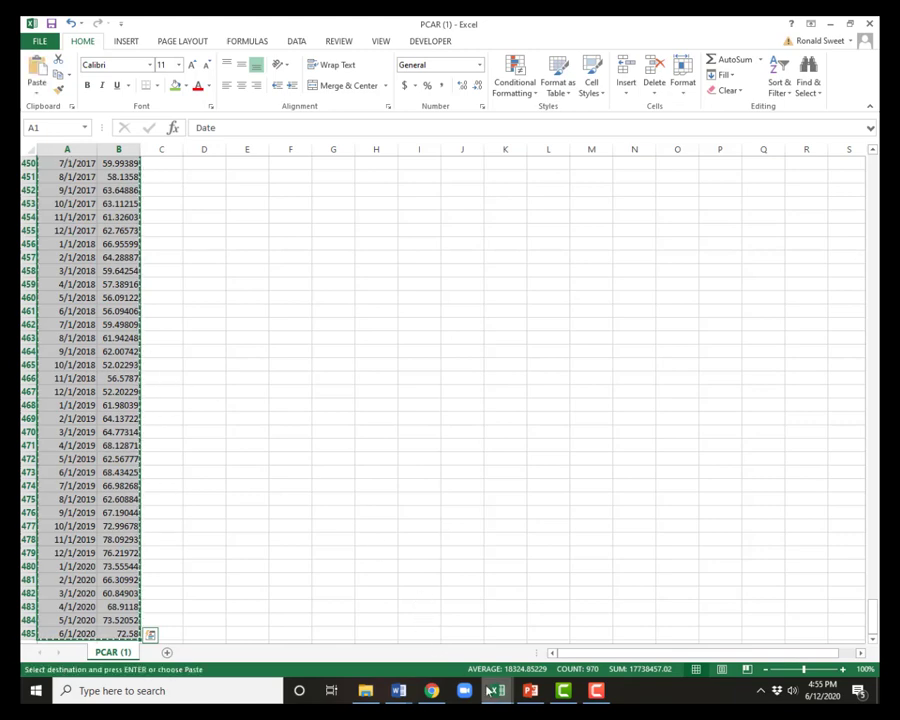
{"action": "mouse_move", "coordinate": [490, 690]}
{"action": "left_click", "coordinate": [447, 628]}
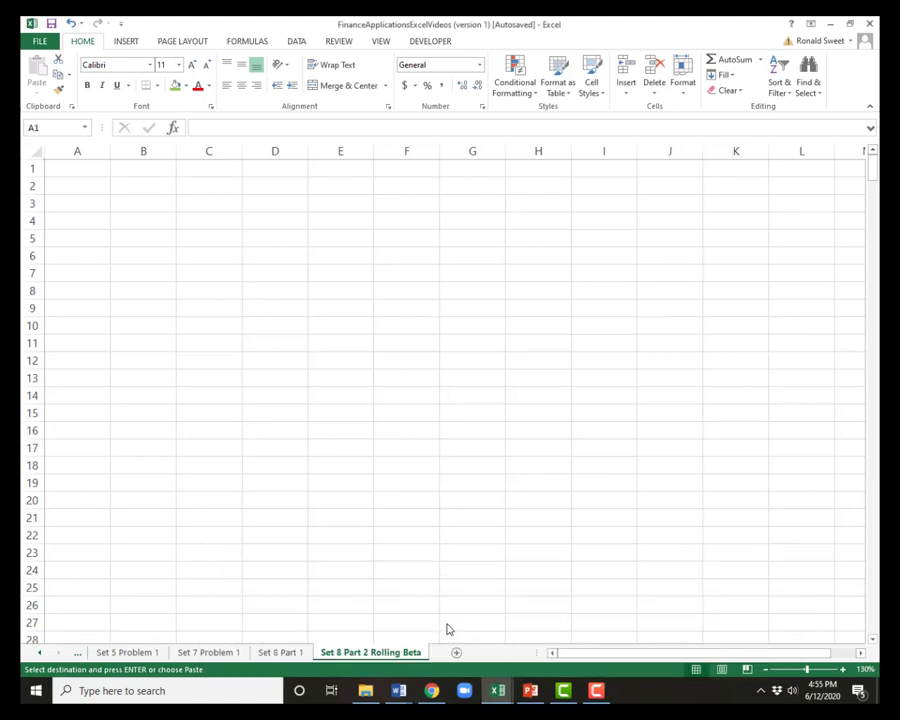
{"action": "key", "text": "Return"}
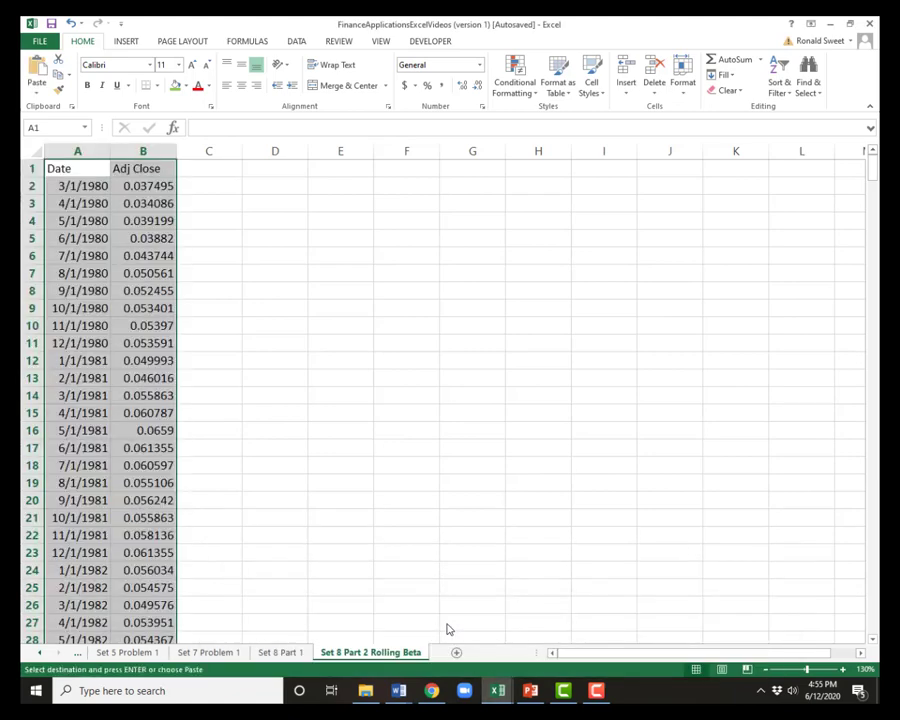
Step: Close the downloaded PCAR (1) workbook
{"action": "mouse_move", "coordinate": [495, 690]}
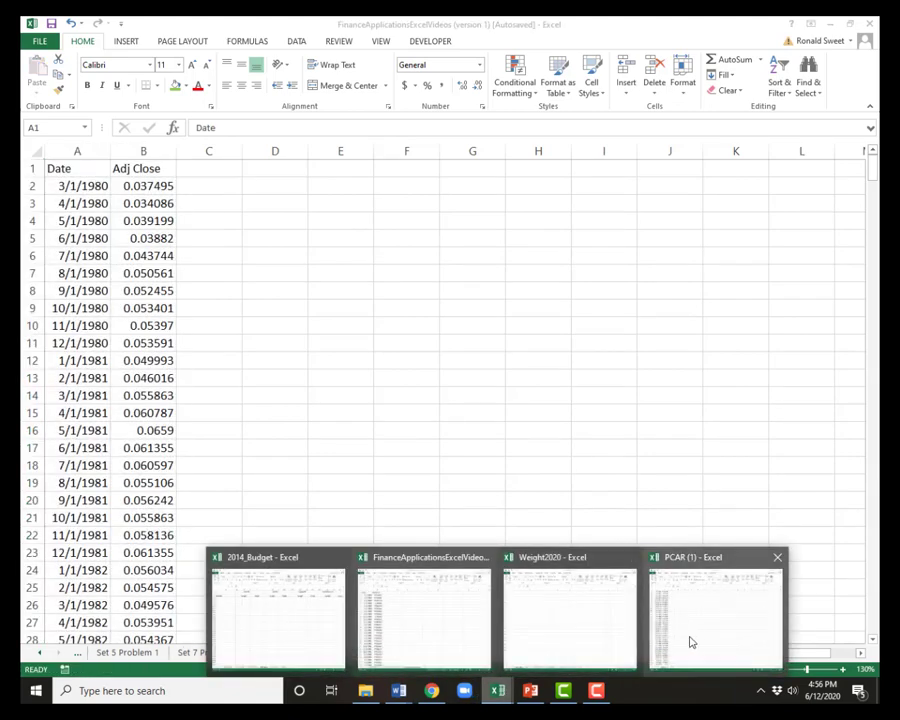
{"action": "left_click", "coordinate": [689, 641]}
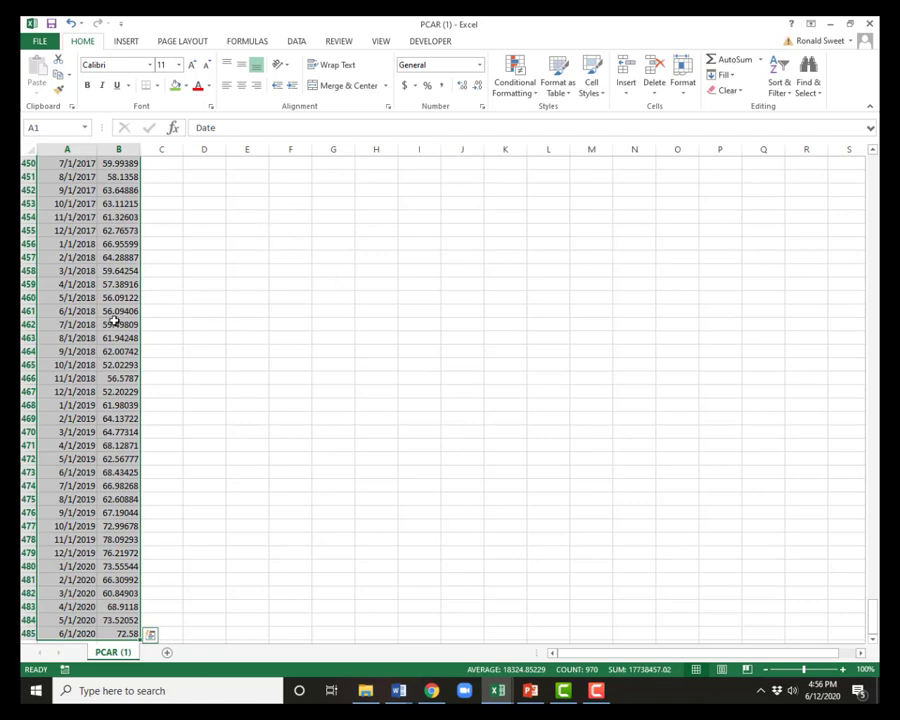
{"action": "left_click", "coordinate": [866, 23]}
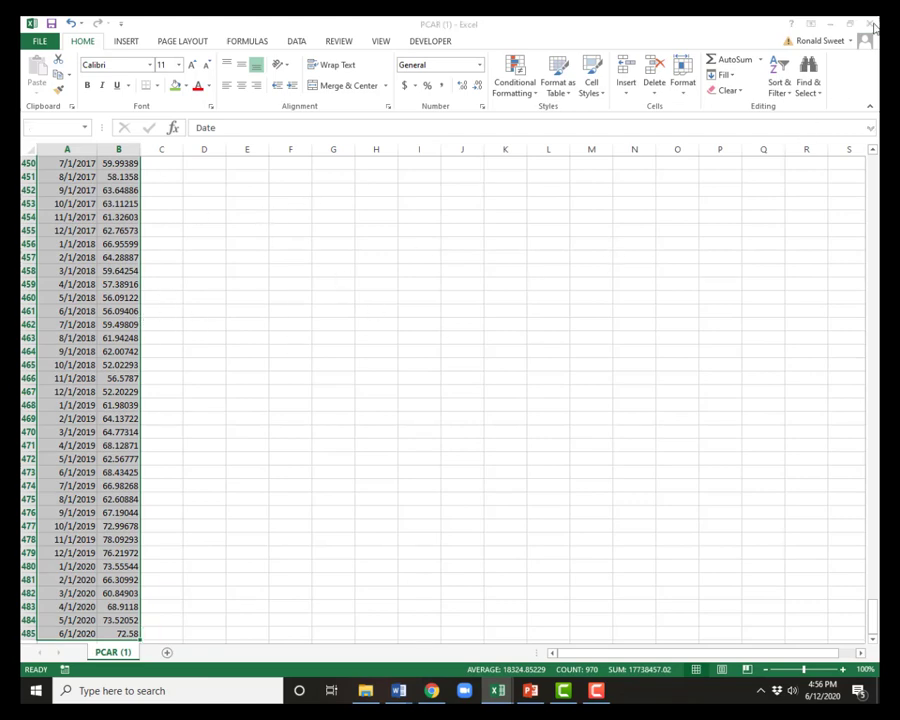
{"action": "left_click", "coordinate": [457, 368]}
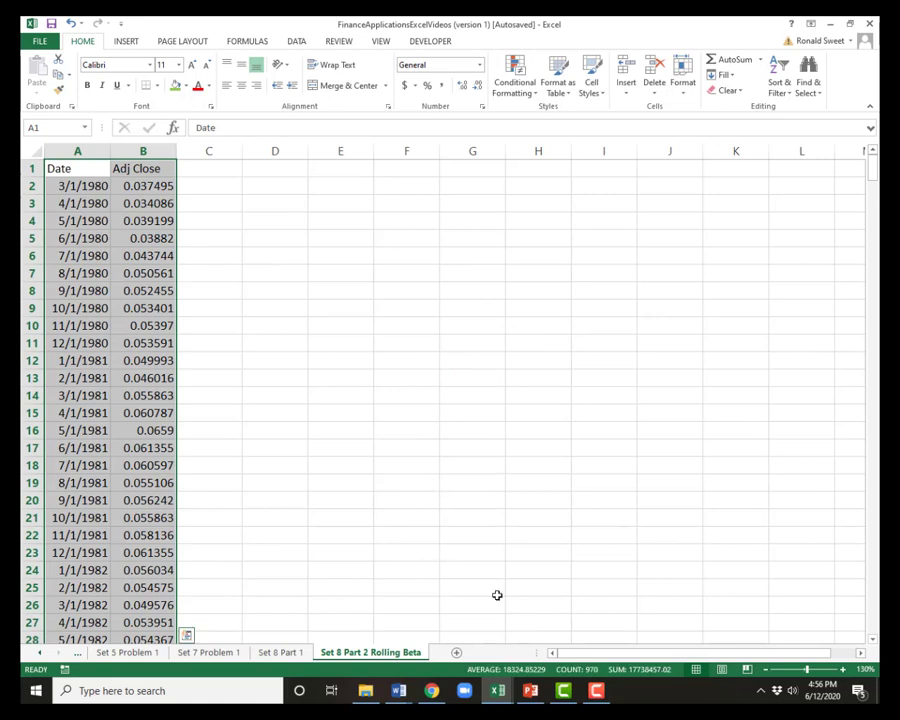
Step: Replace the Adj Close header in cell B1 with PCAR
{"action": "left_click", "coordinate": [244, 270]}
{"action": "left_click", "coordinate": [121, 170]}
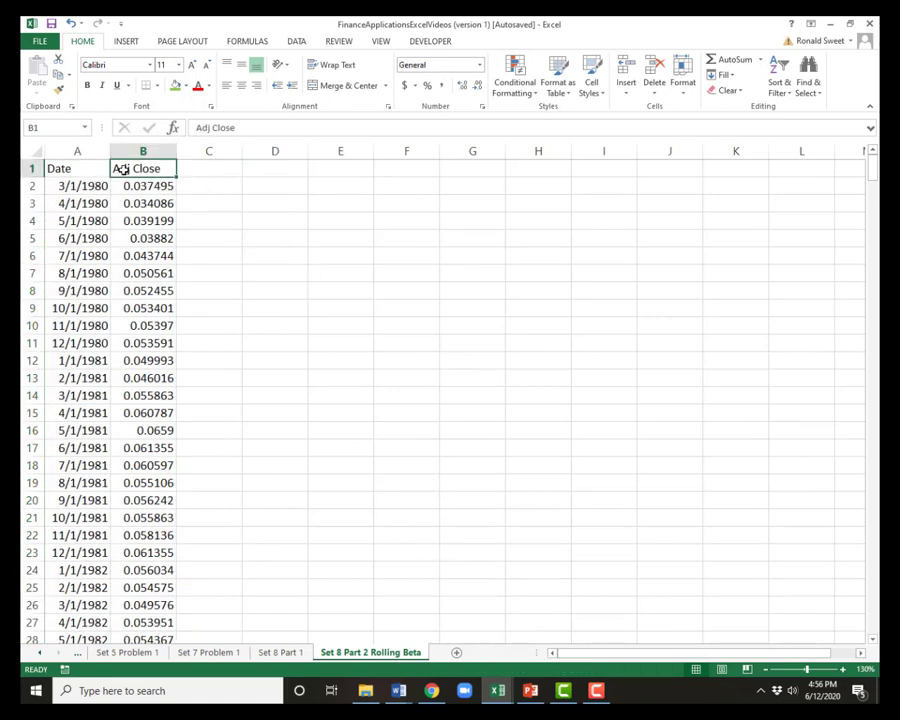
{"action": "type", "text": "P"}
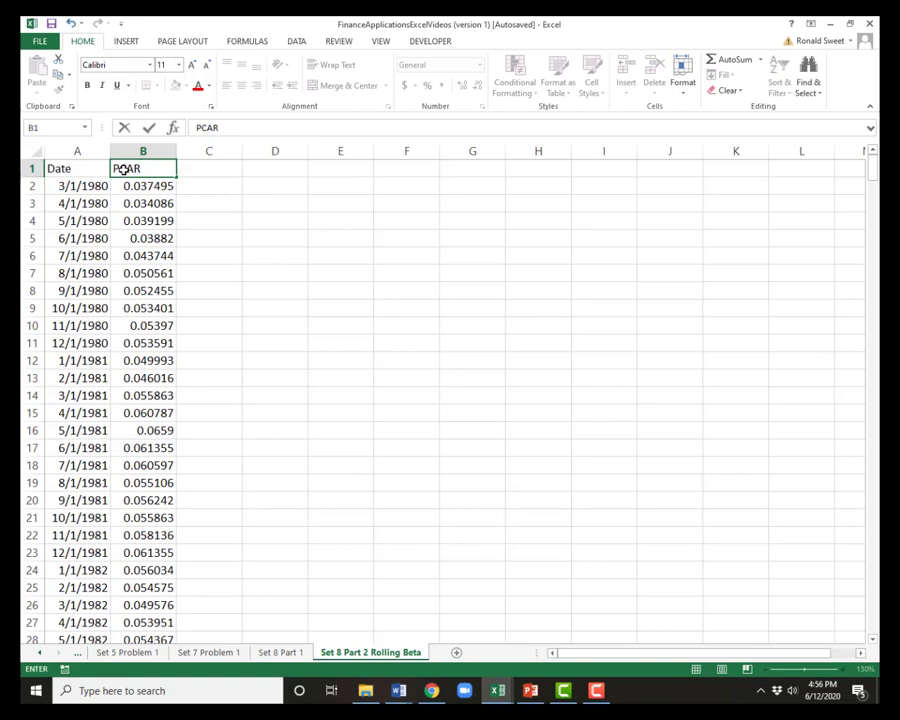
{"action": "type", "text": "CAR"}
{"action": "key", "text": "Tab"}
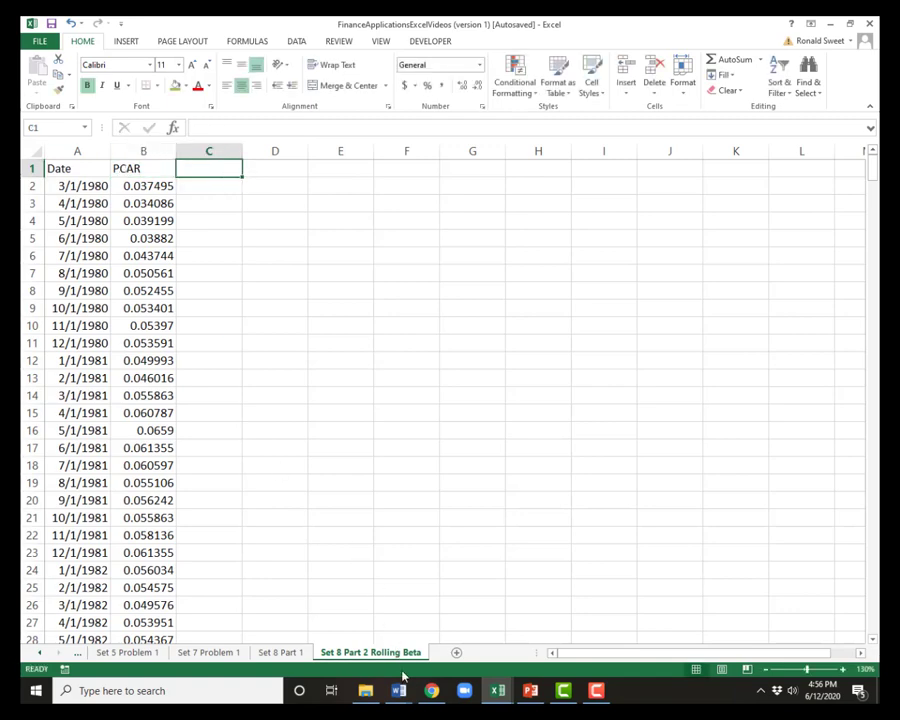
Step: Switch to Yahoo Finance in Chrome and open the historical data for the S&P 500 index (^GSPC)
{"action": "left_click", "coordinate": [431, 690]}
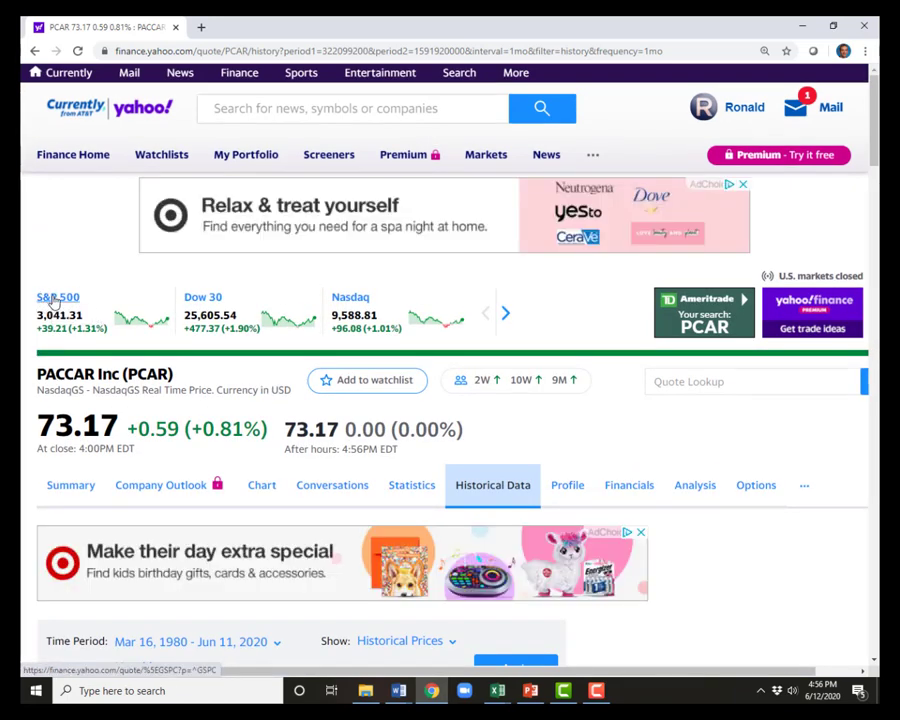
{"action": "left_click", "coordinate": [55, 298]}
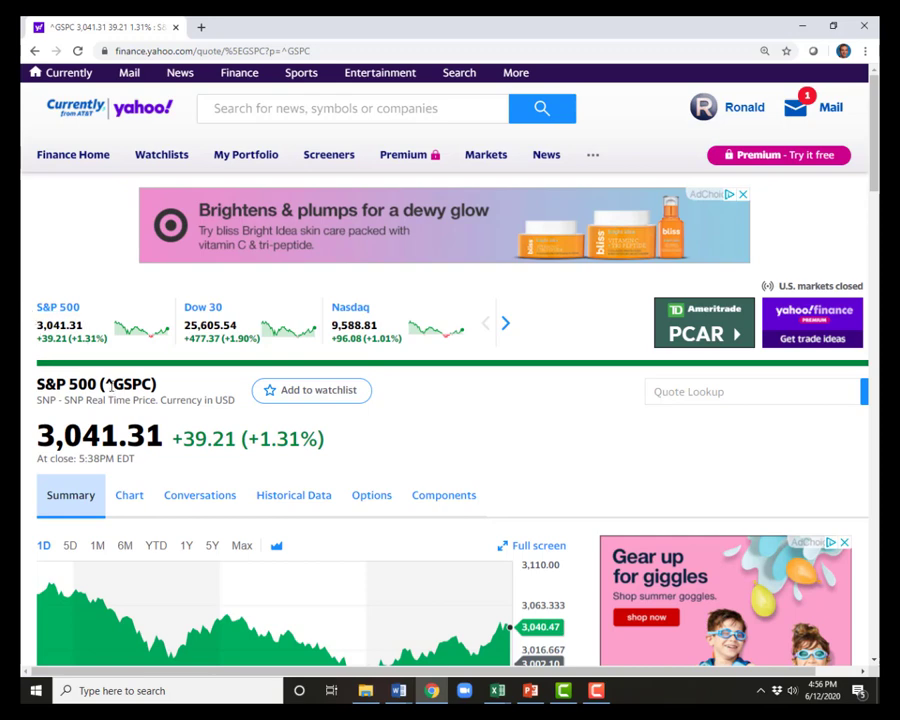
{"action": "left_click_drag", "start_coordinate": [107, 383], "coordinate": [152, 384]}
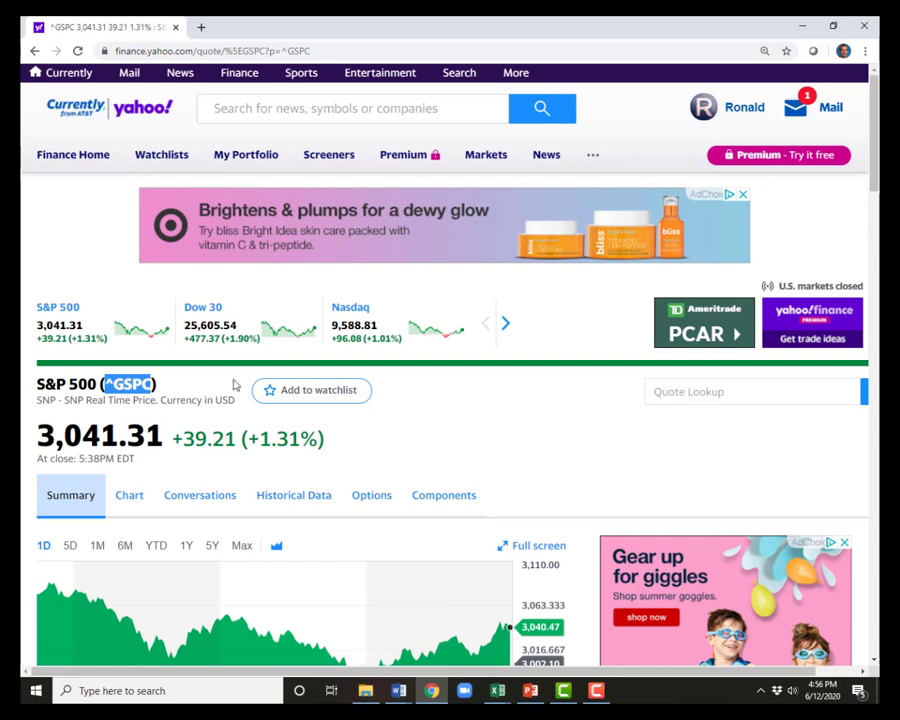
{"action": "left_click", "coordinate": [117, 382]}
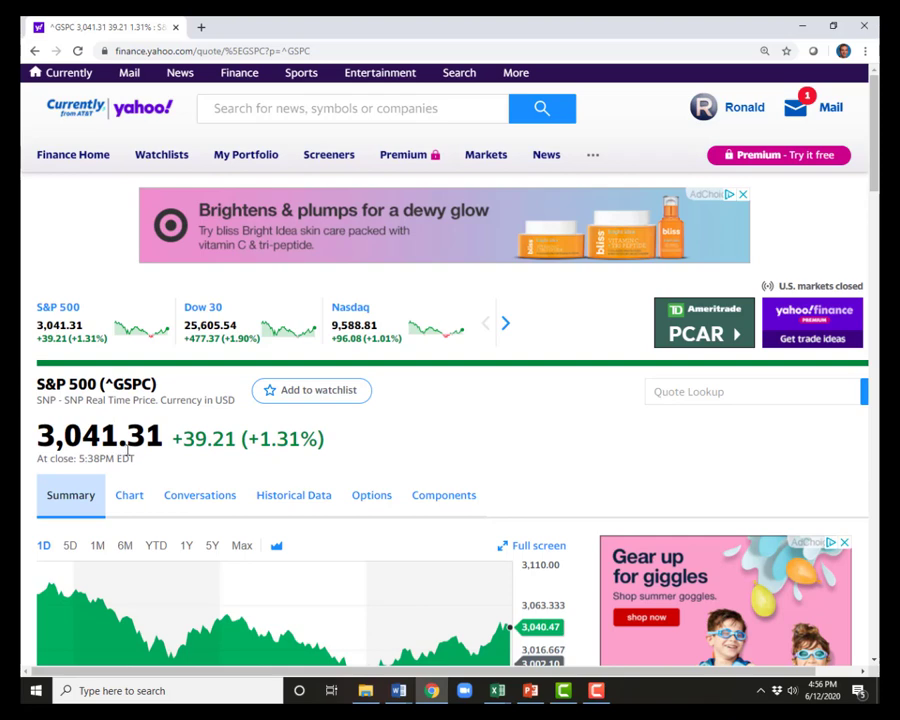
{"action": "left_click", "coordinate": [291, 497]}
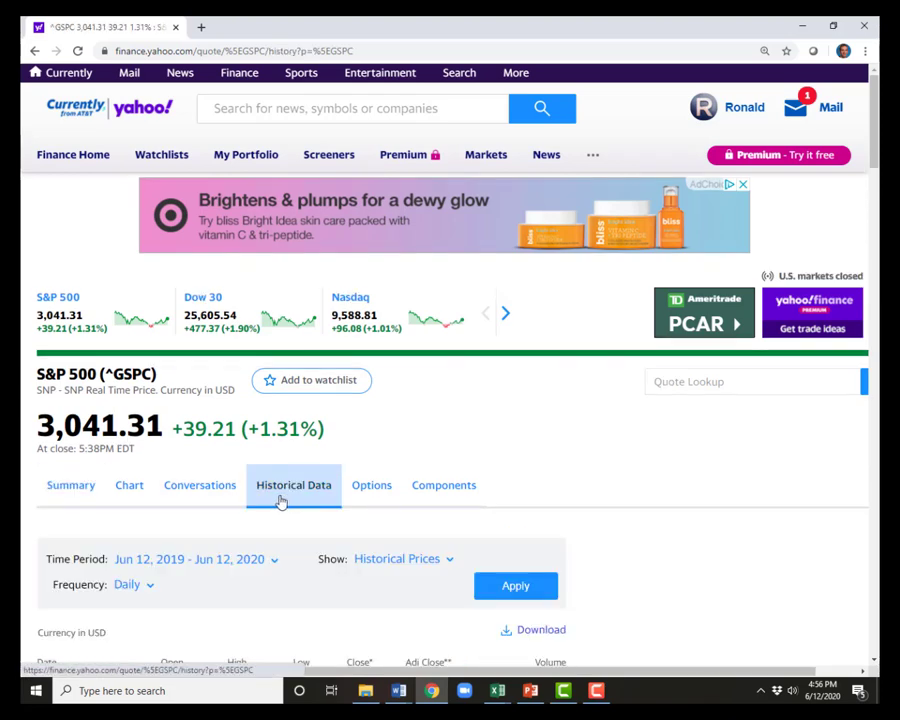
Step: Set the start date of the S&P 500 price history to 02/28/1980, keeping the end date at 06/12/2020
{"action": "scroll", "coordinate": [280, 500], "scroll_direction": "down", "scroll_amount": 3}
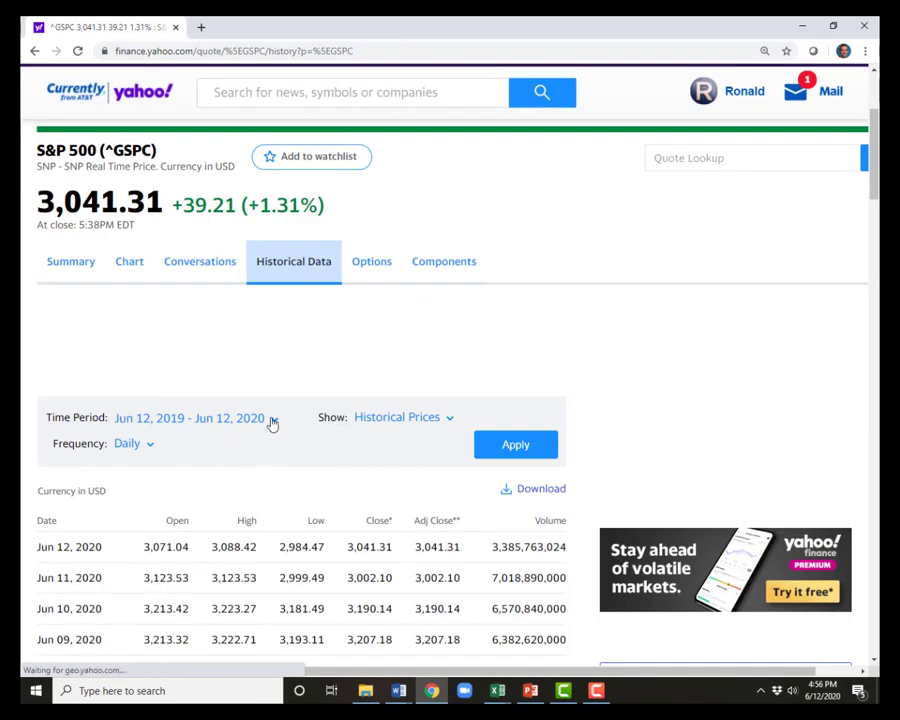
{"action": "left_click", "coordinate": [274, 421]}
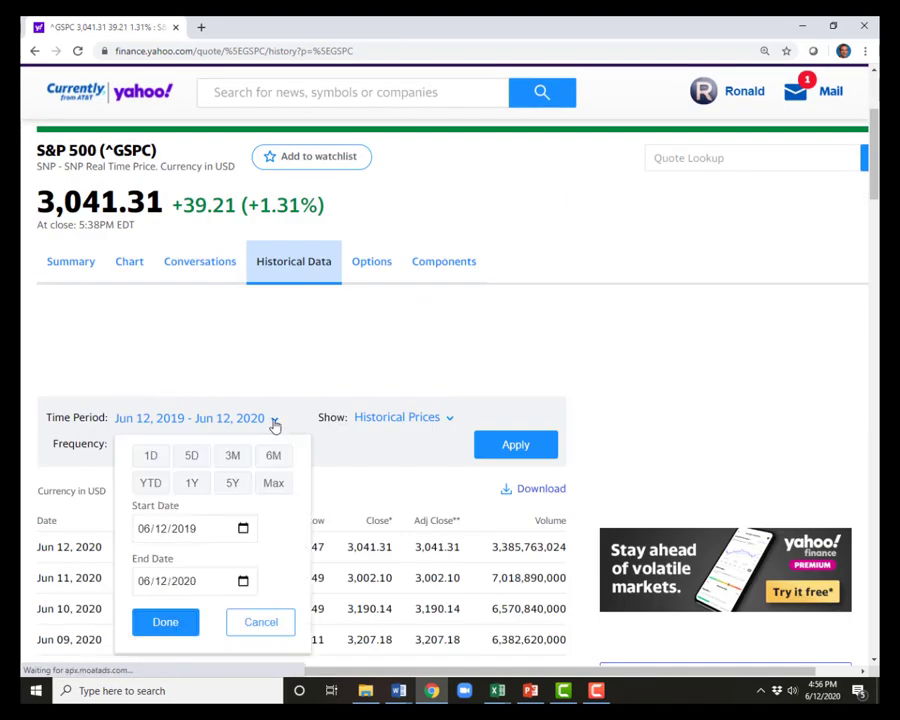
{"action": "left_click", "coordinate": [143, 529]}
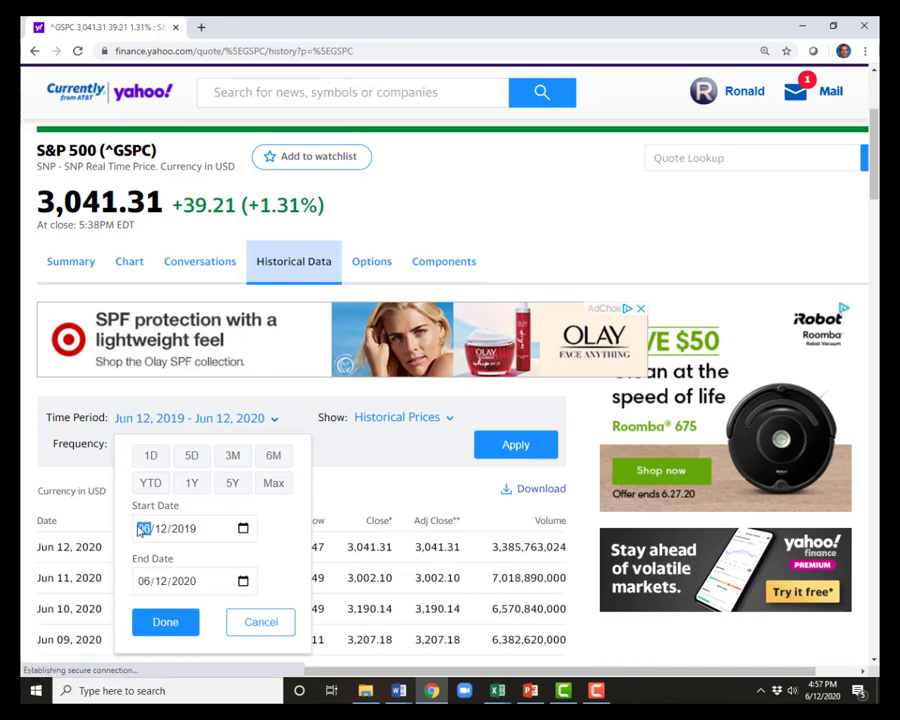
{"action": "type", "text": "2/"}
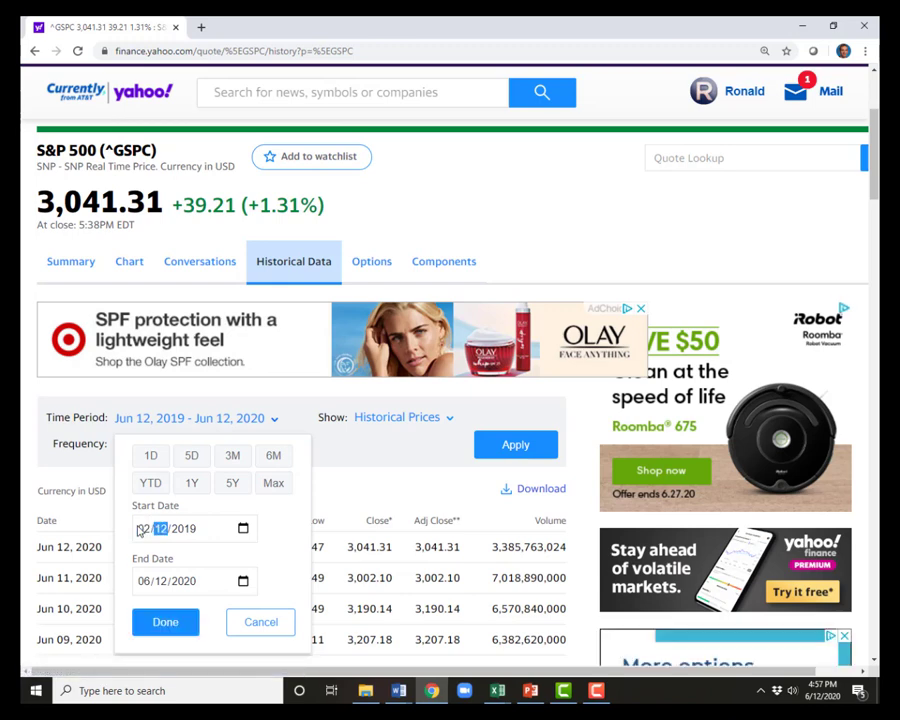
{"action": "type", "text": "28/"}
{"action": "type", "text": "1"}
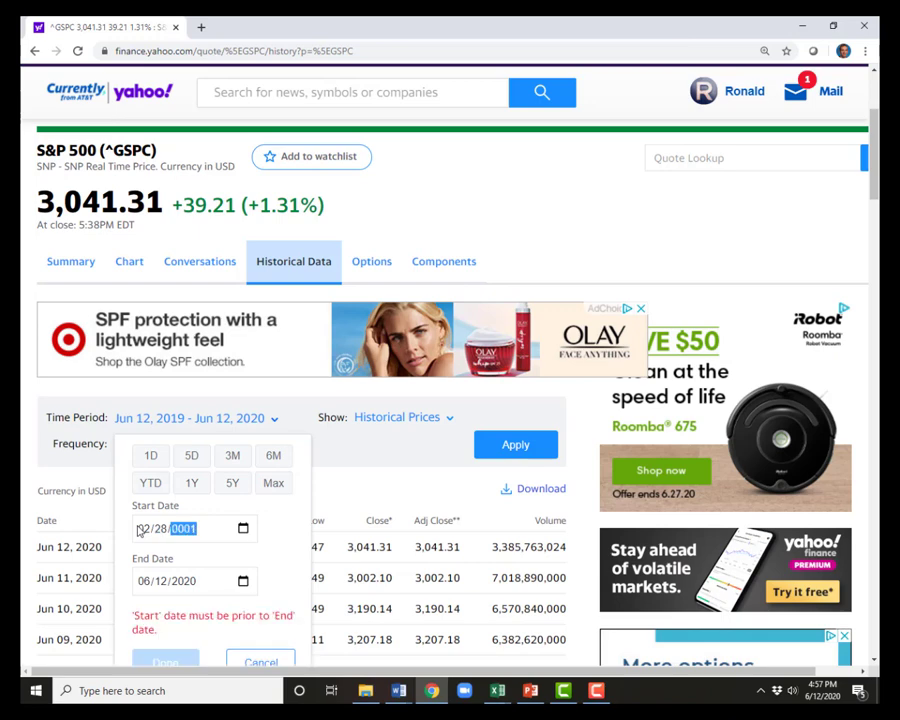
{"action": "type", "text": "980"}
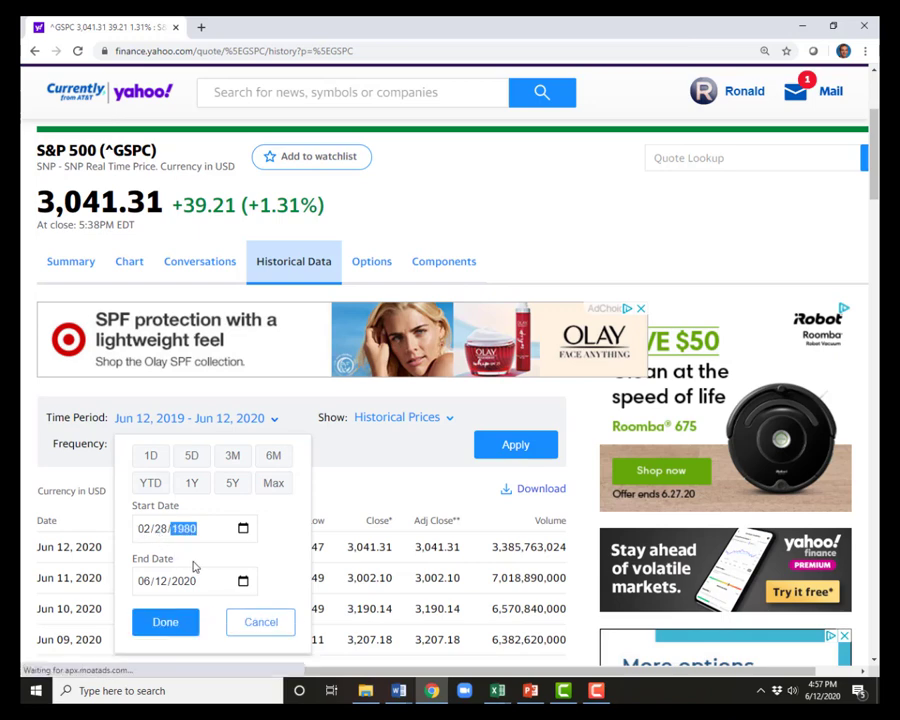
{"action": "left_click", "coordinate": [165, 623]}
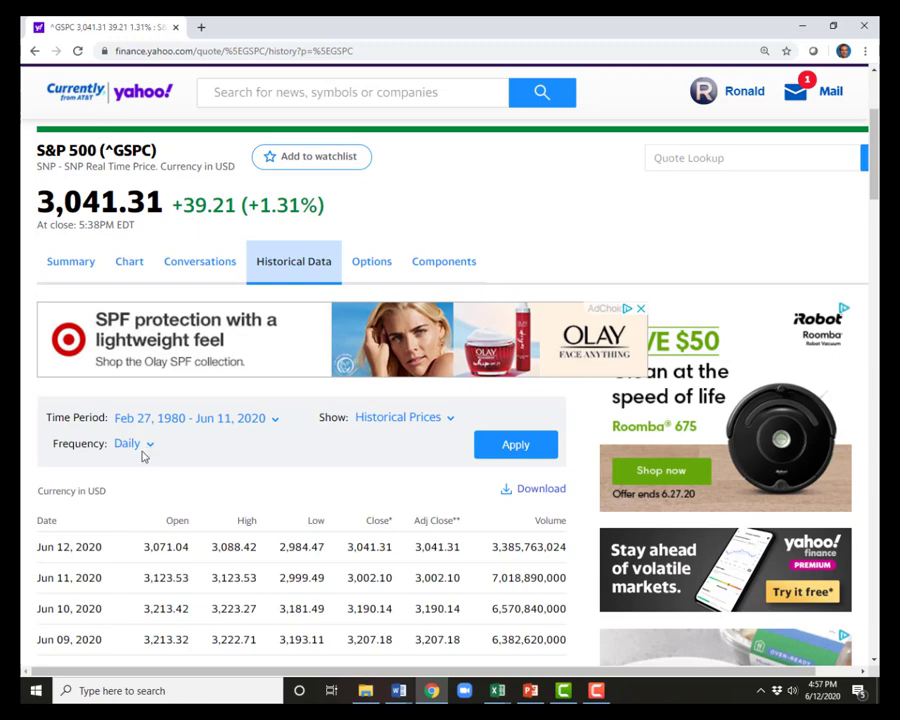
Step: Apply a Monthly frequency to the S&P 500 price history, and download the data and open the file in Excel
{"action": "left_click", "coordinate": [148, 448]}
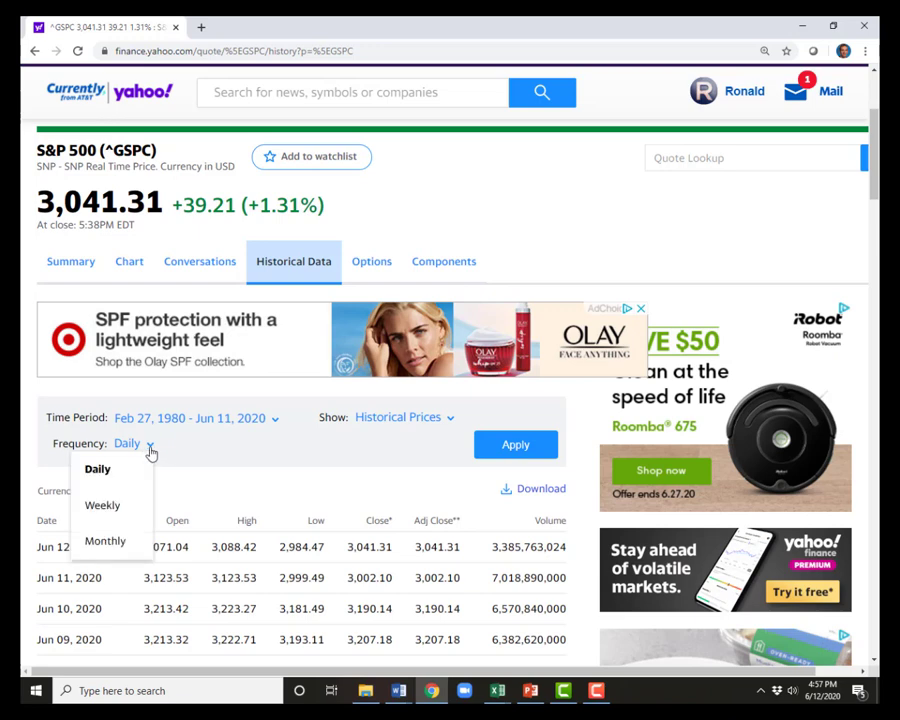
{"action": "left_click", "coordinate": [110, 541]}
{"action": "left_click", "coordinate": [516, 446]}
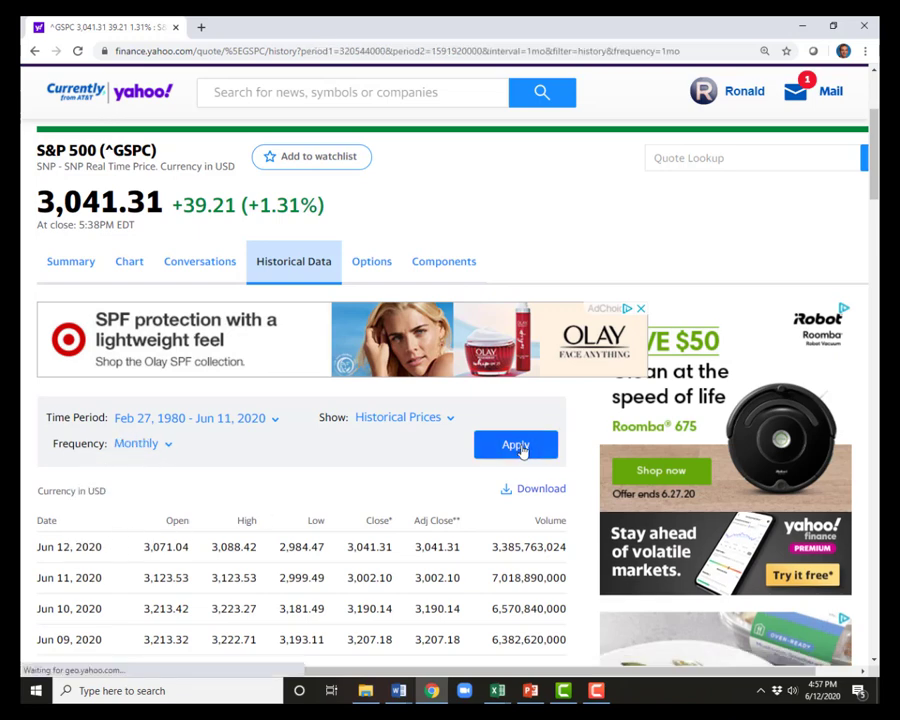
{"action": "left_click", "coordinate": [531, 494]}
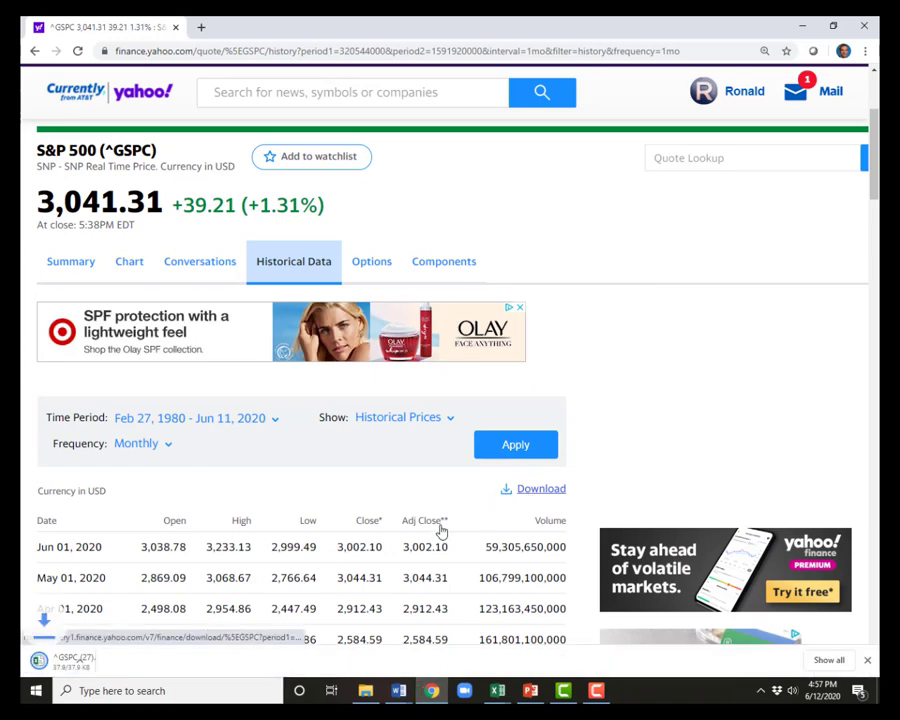
{"action": "left_click", "coordinate": [70, 664]}
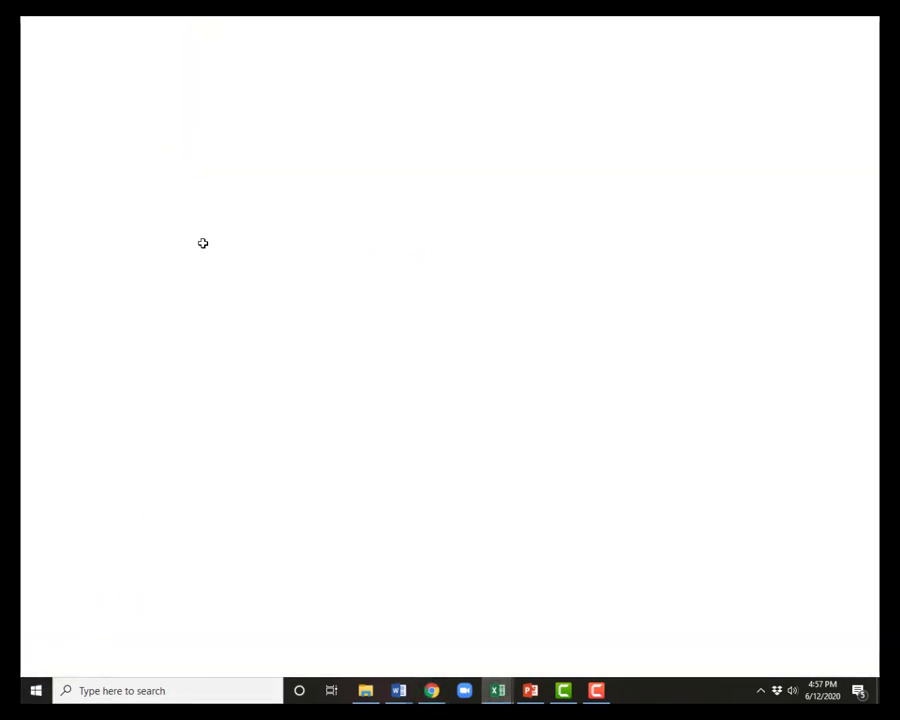
Step: Fit the Date column to its contents and delete the Open, High, Low, Close and Volume columns from the ^GSPC data
{"action": "left_click", "coordinate": [267, 163]}
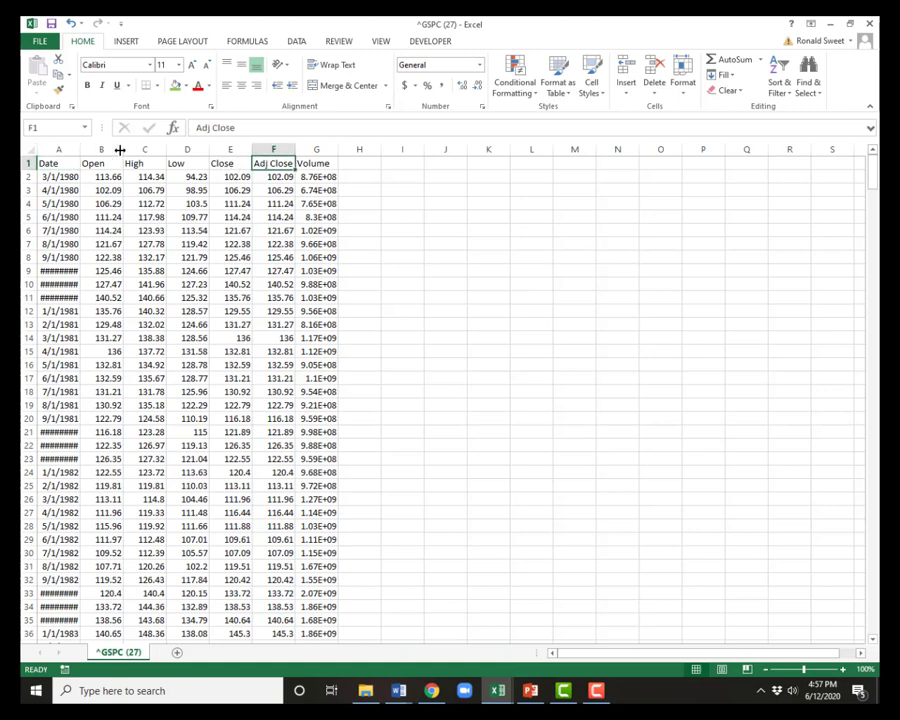
{"action": "left_click", "coordinate": [74, 149]}
{"action": "left_click_drag", "start_coordinate": [101, 149], "coordinate": [229, 161]}
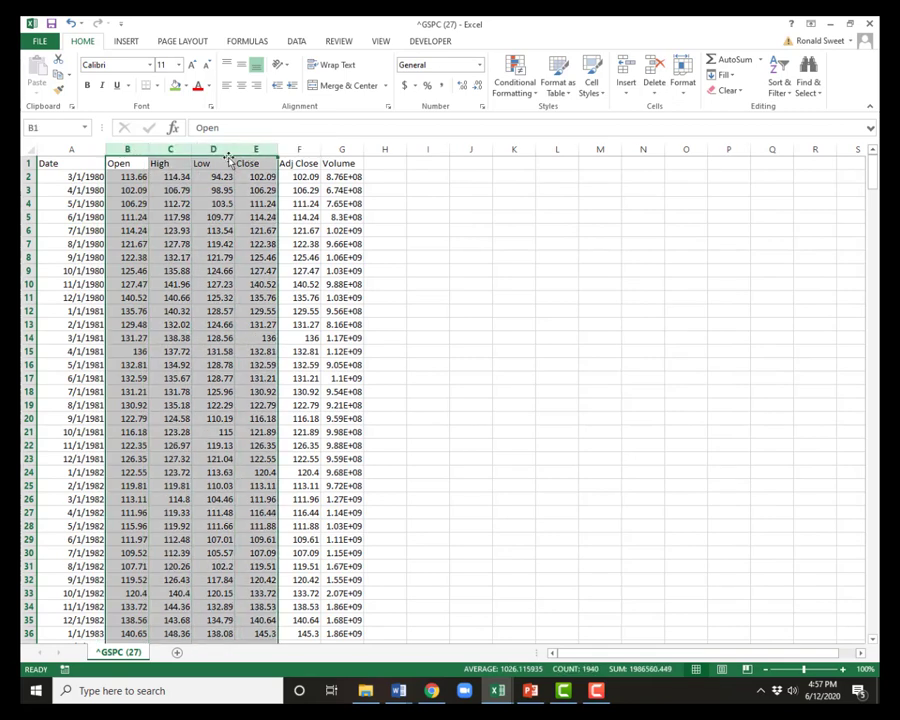
{"action": "right_click", "coordinate": [169, 149]}
{"action": "left_click", "coordinate": [198, 260]}
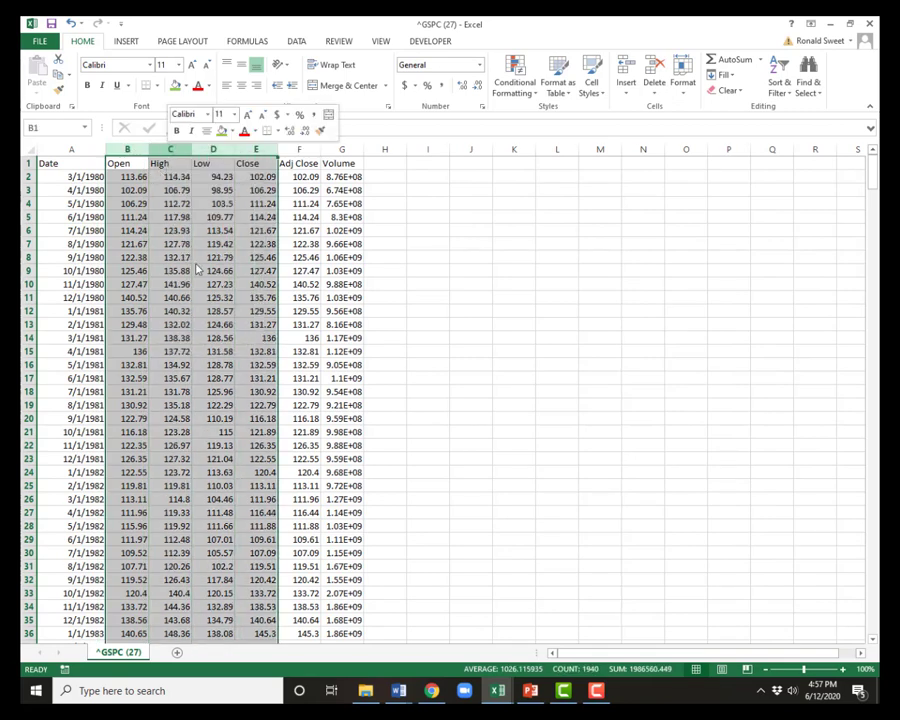
{"action": "right_click", "coordinate": [172, 149]}
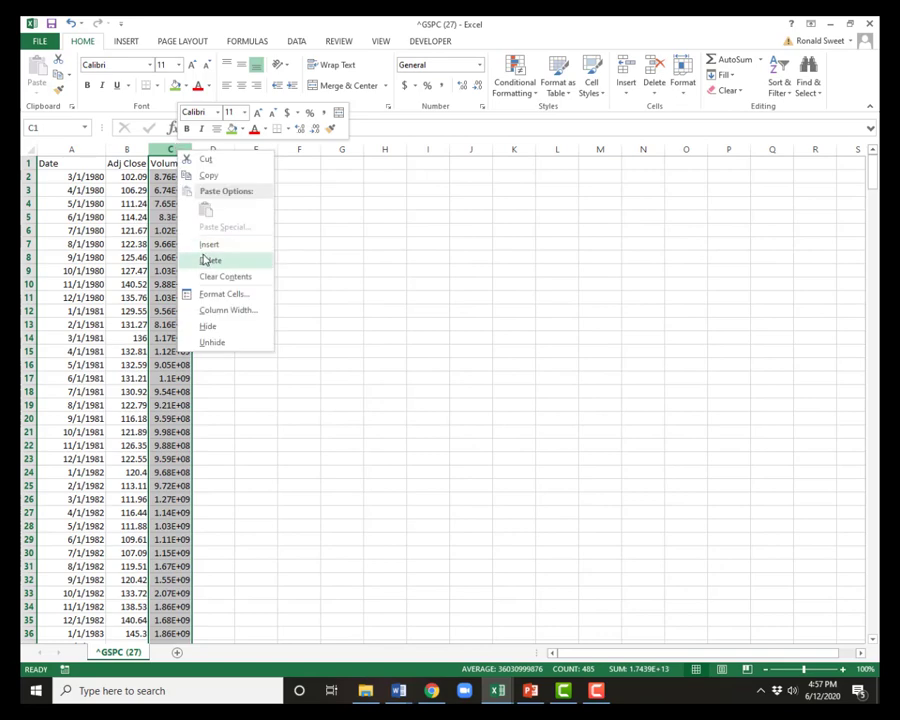
{"action": "left_click", "coordinate": [200, 257]}
Step: Copy all Date and Adj Close data from the ^GSPC file into cell C1 of the Set 8 Part 2 Rolling Beta sheet
{"action": "left_click", "coordinate": [74, 162]}
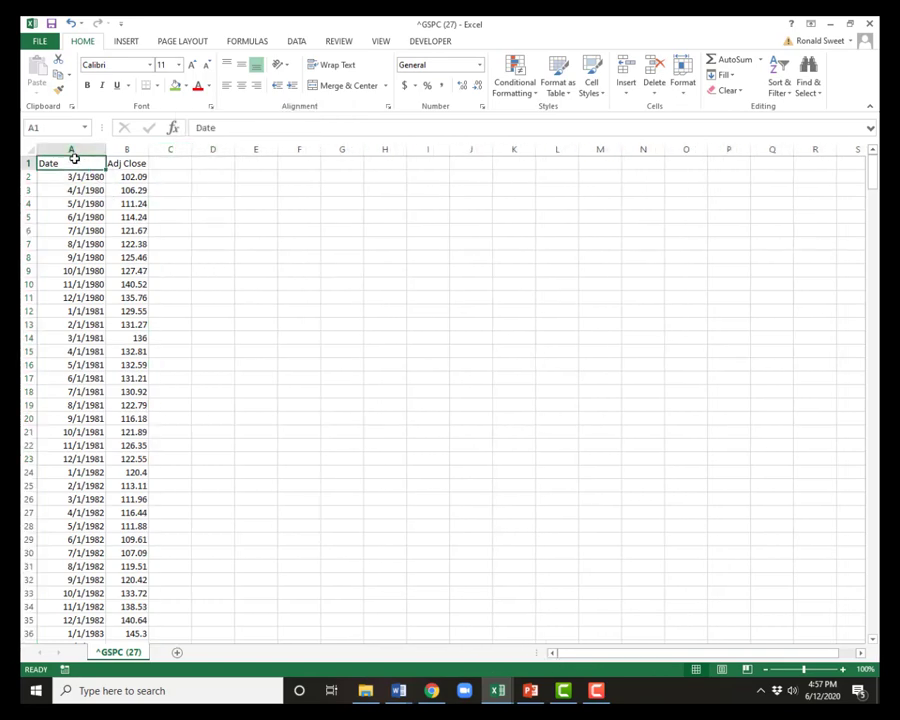
{"action": "key", "text": "ctrl+shift+Down"}
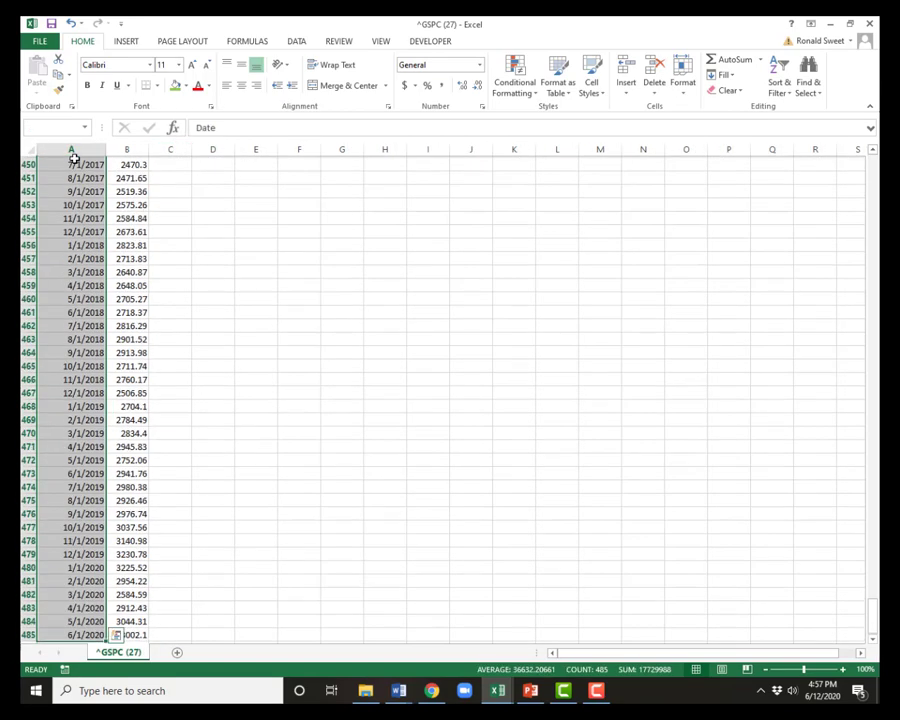
{"action": "key", "text": "ctrl+shift+Right"}
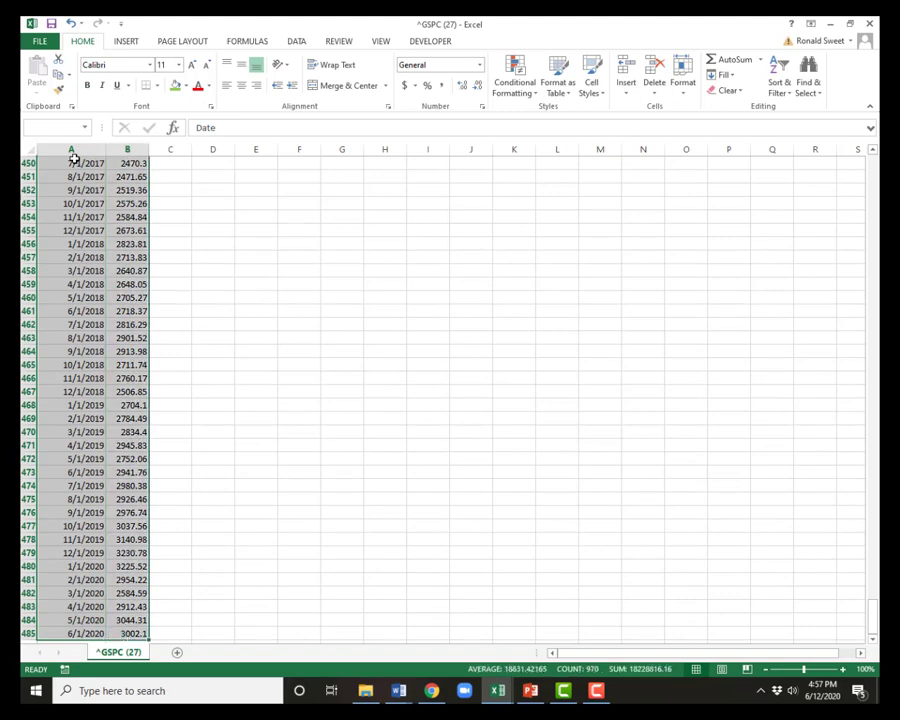
{"action": "key", "text": "ctrl+c"}
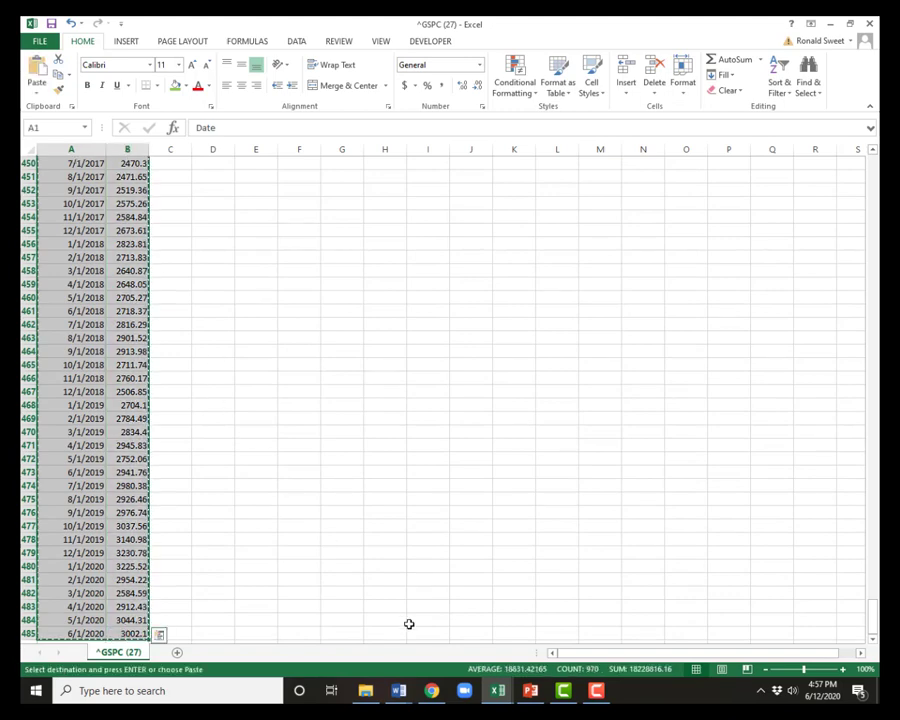
{"action": "mouse_move", "coordinate": [497, 690]}
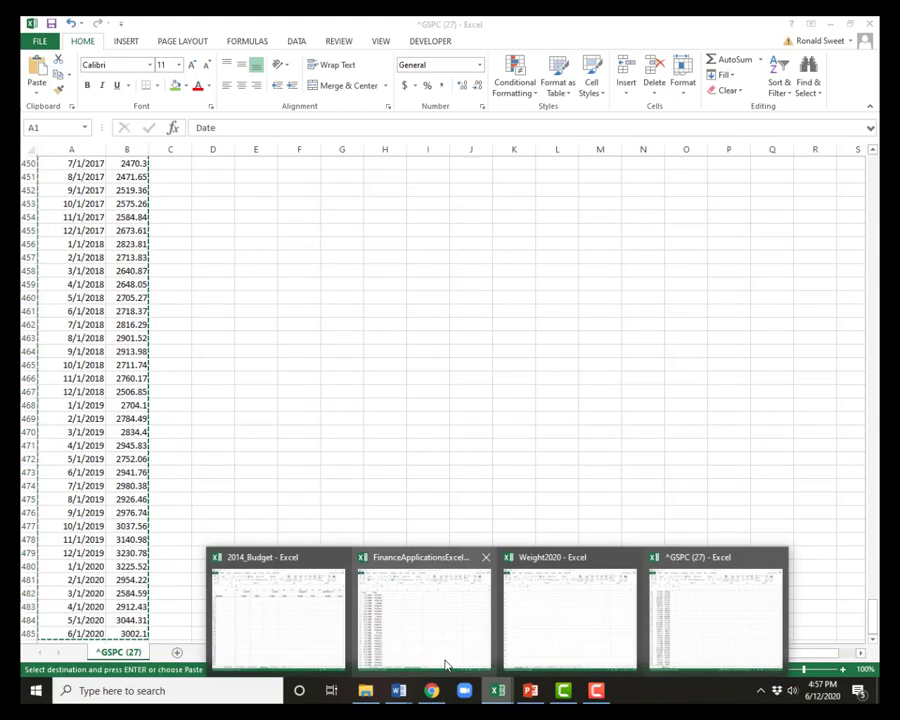
{"action": "left_click", "coordinate": [400, 639]}
{"action": "left_click", "coordinate": [189, 167]}
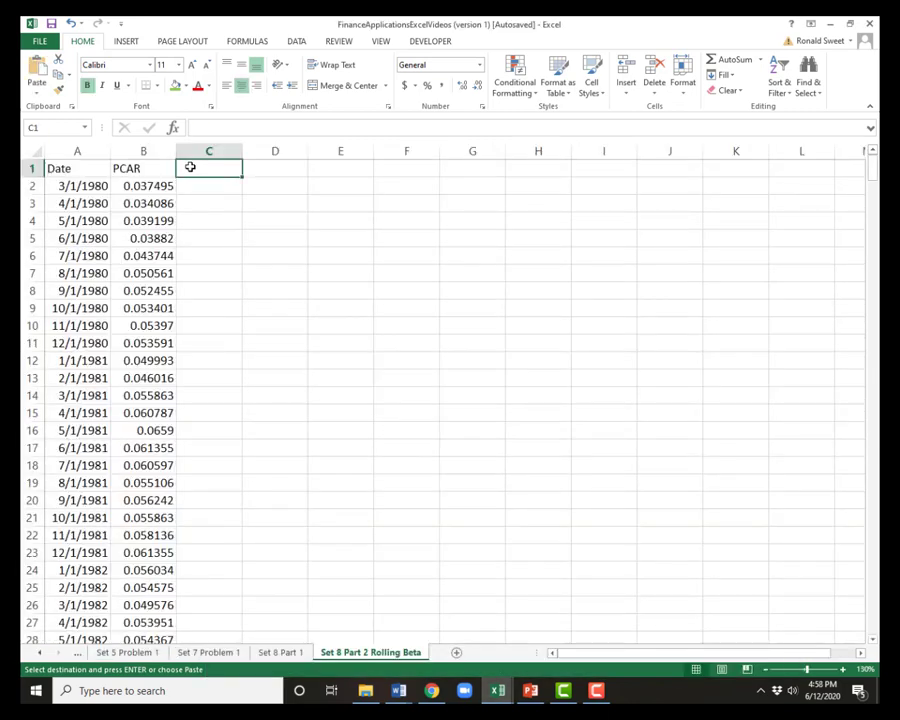
{"action": "key", "text": "ctrl+v"}
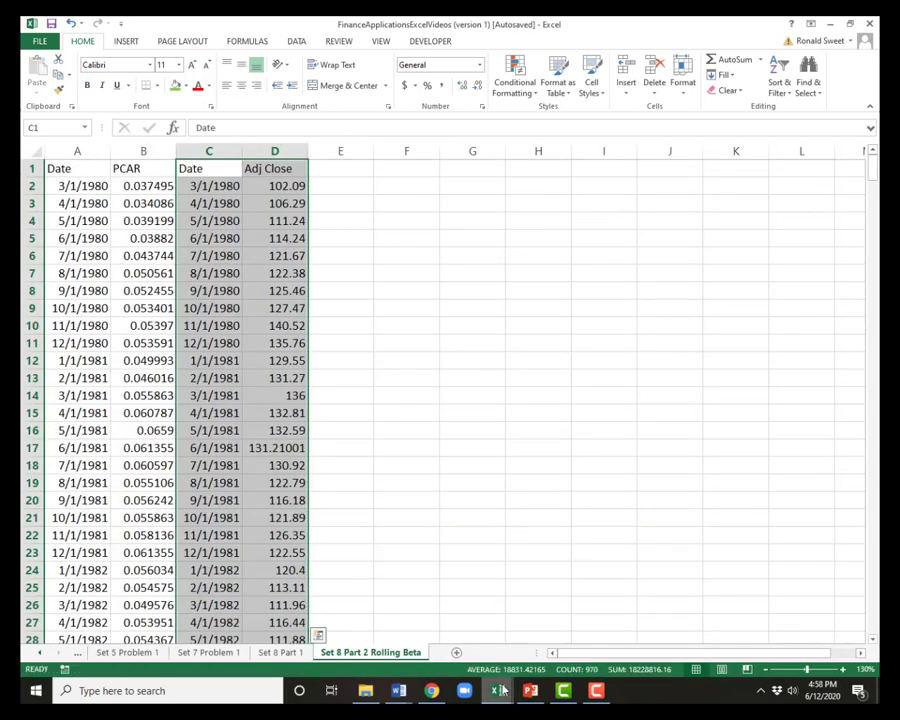
Step: Close the downloaded ^GSPC (27) workbook
{"action": "mouse_move", "coordinate": [497, 690]}
{"action": "left_click", "coordinate": [739, 635]}
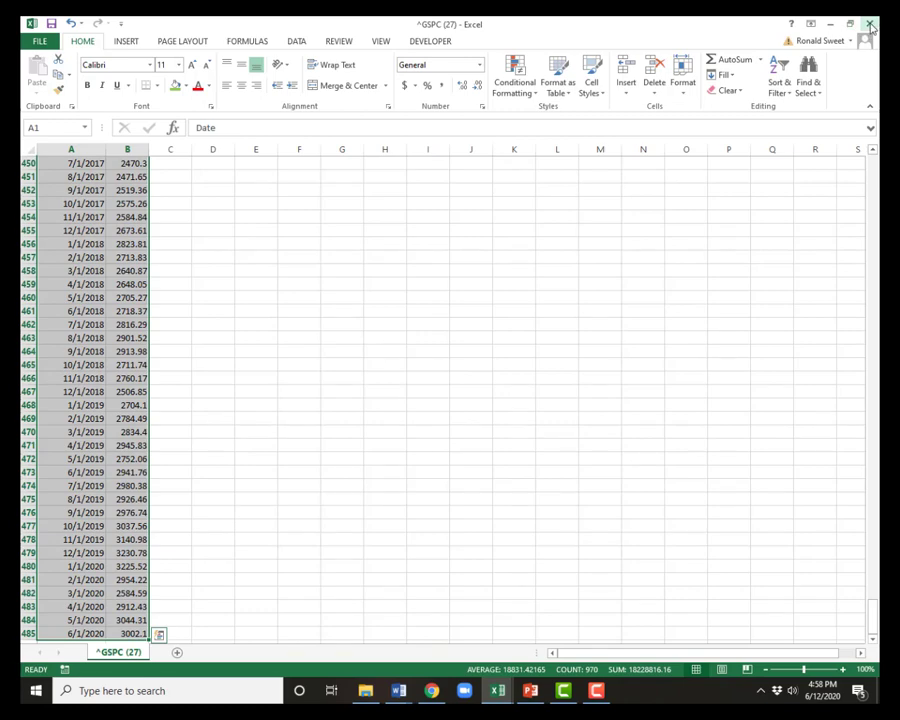
{"action": "left_click", "coordinate": [869, 23]}
{"action": "left_click", "coordinate": [446, 366]}
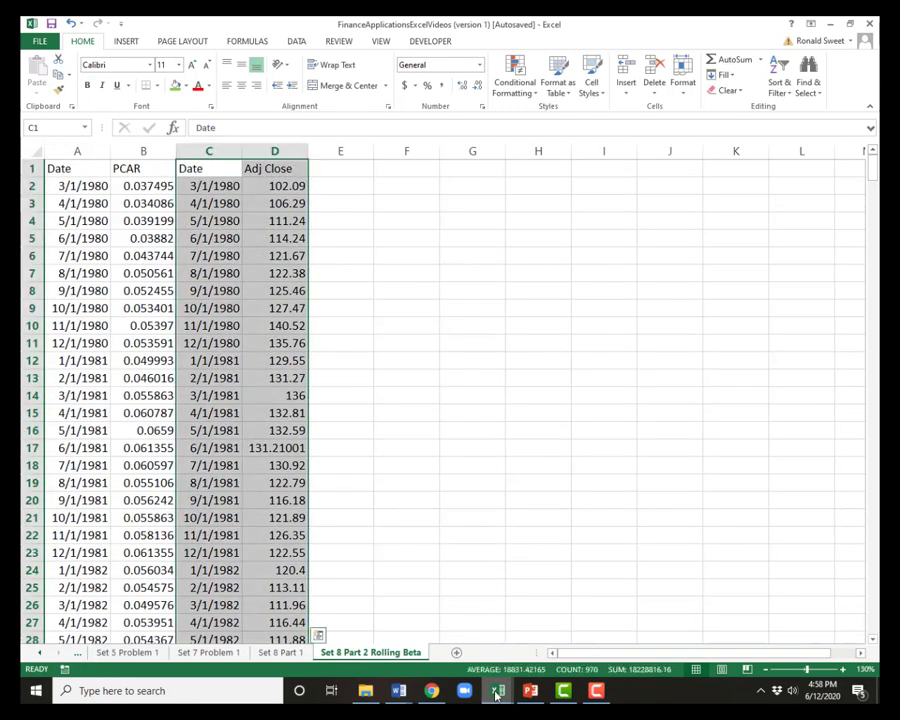
Step: Clear the incomplete 6/1/2020 entries in A485:D485 at the end of the PCAR and S&P 500 data
{"action": "left_click", "coordinate": [262, 306]}
{"action": "left_click", "coordinate": [203, 186]}
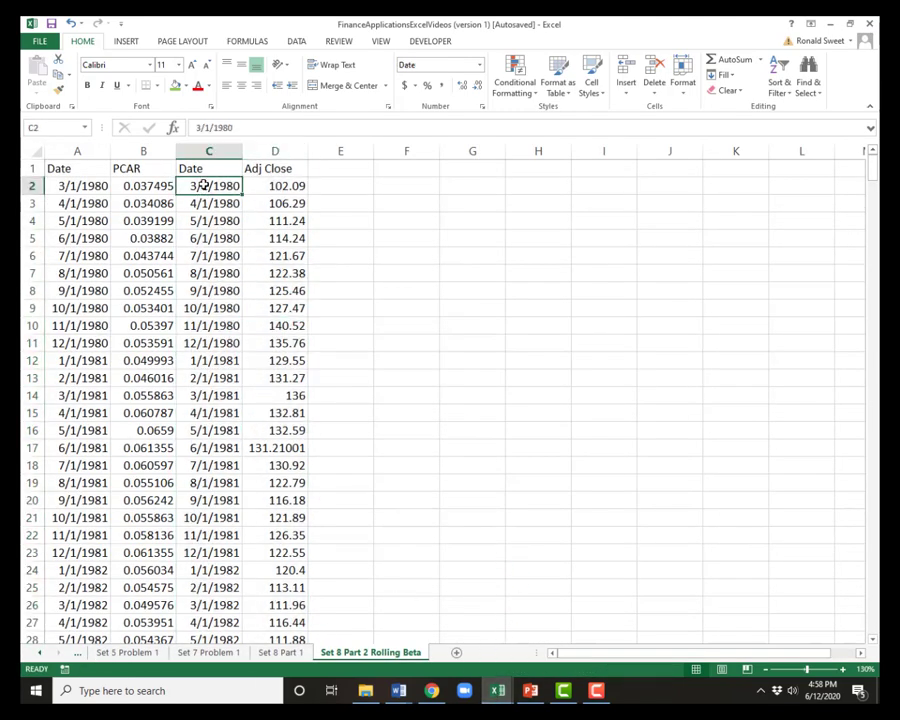
{"action": "key", "text": "Left"}
{"action": "key", "text": "Left"}
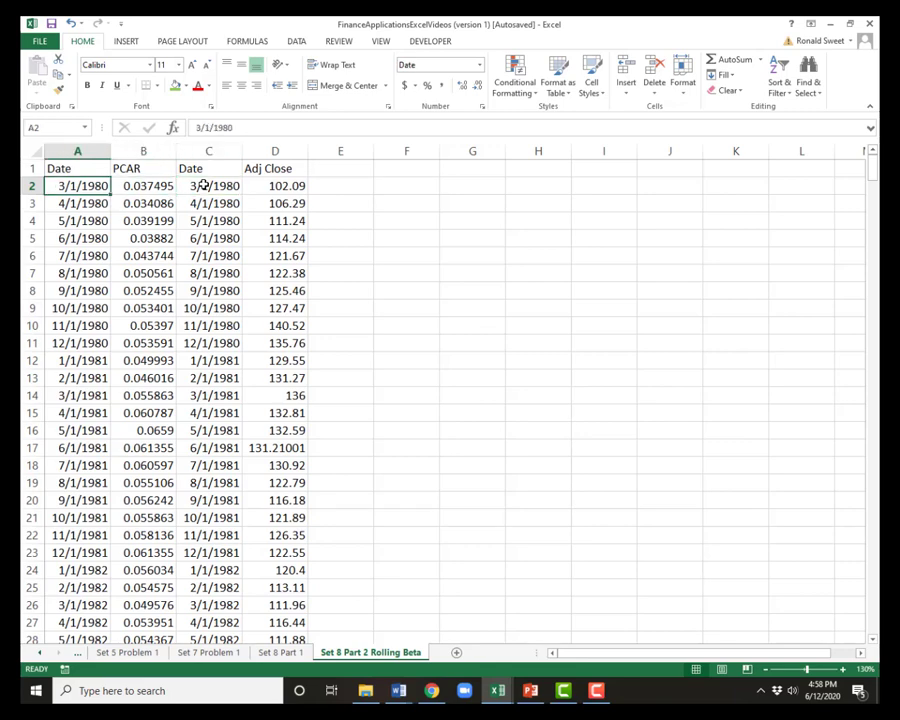
{"action": "key", "text": "ctrl+Down"}
{"action": "key", "text": "Down"}
{"action": "key", "text": "Up"}
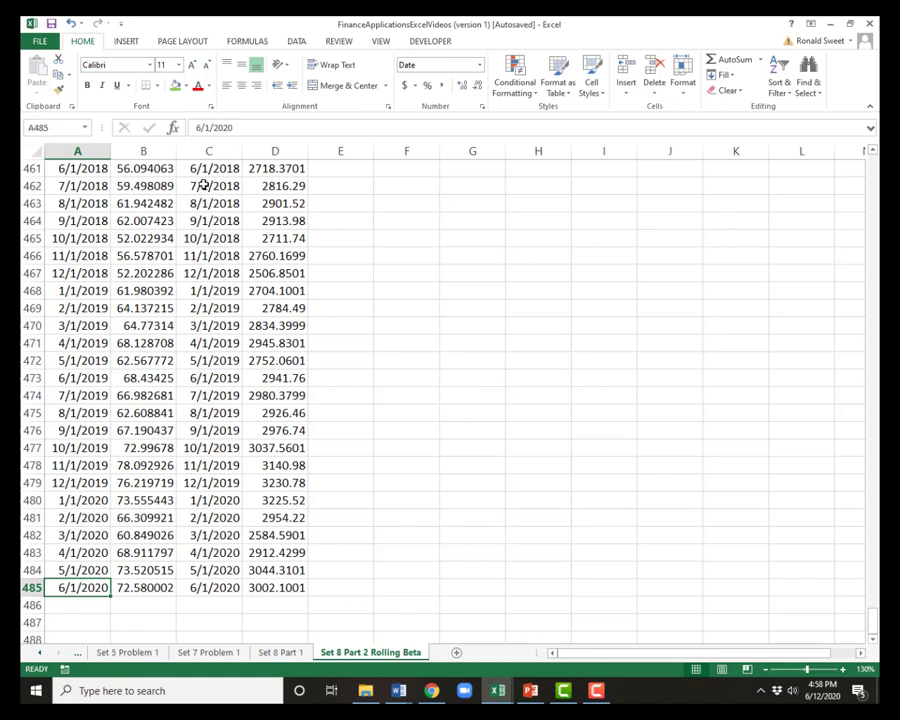
{"action": "key", "text": "ctrl+shift+Right"}
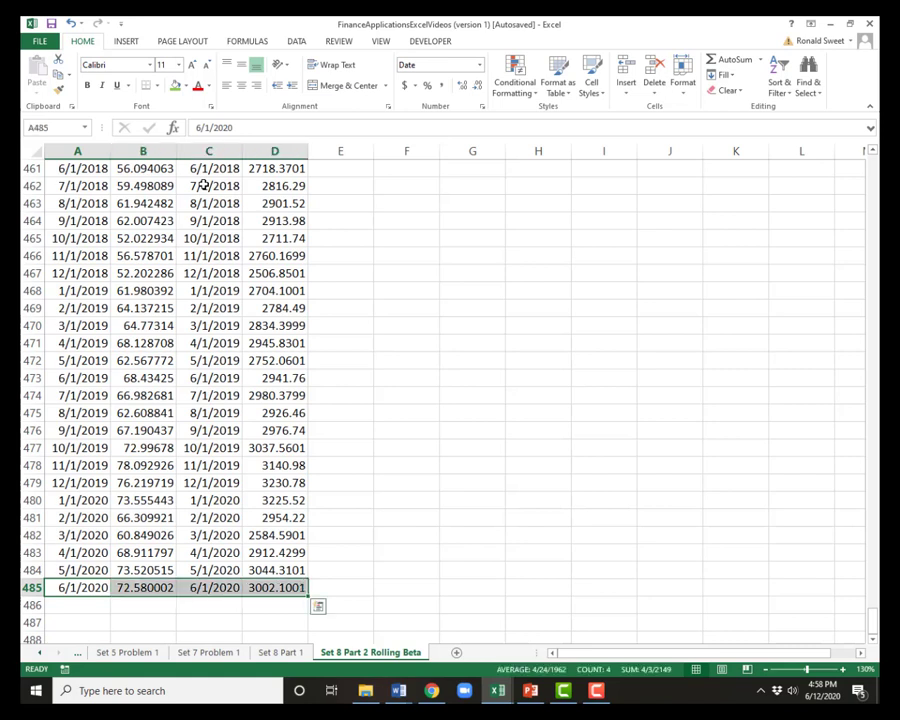
{"action": "key", "text": "Delete"}
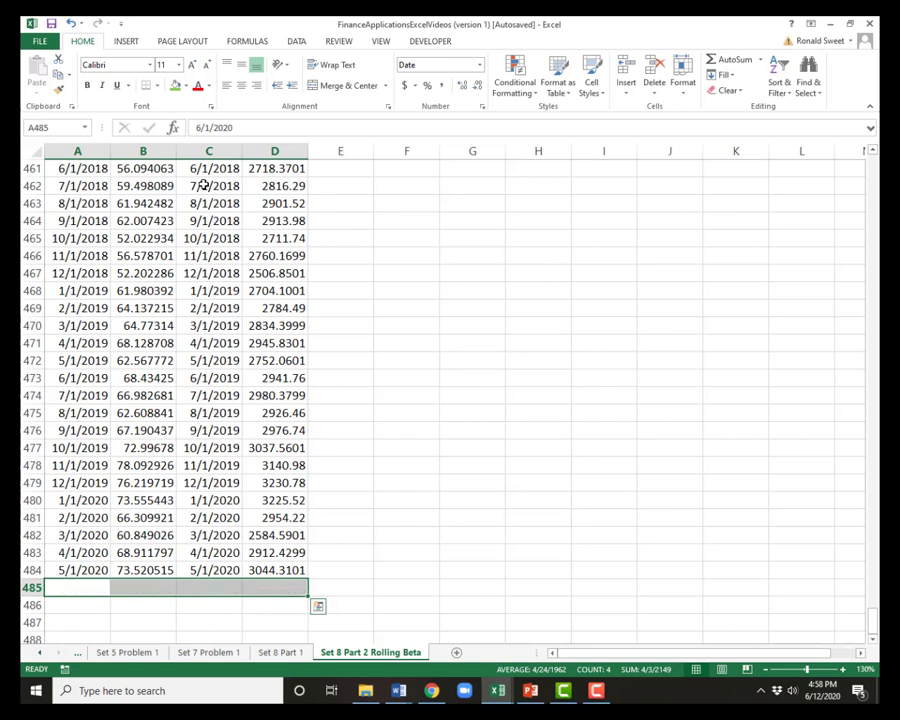
{"action": "key", "text": "Up"}
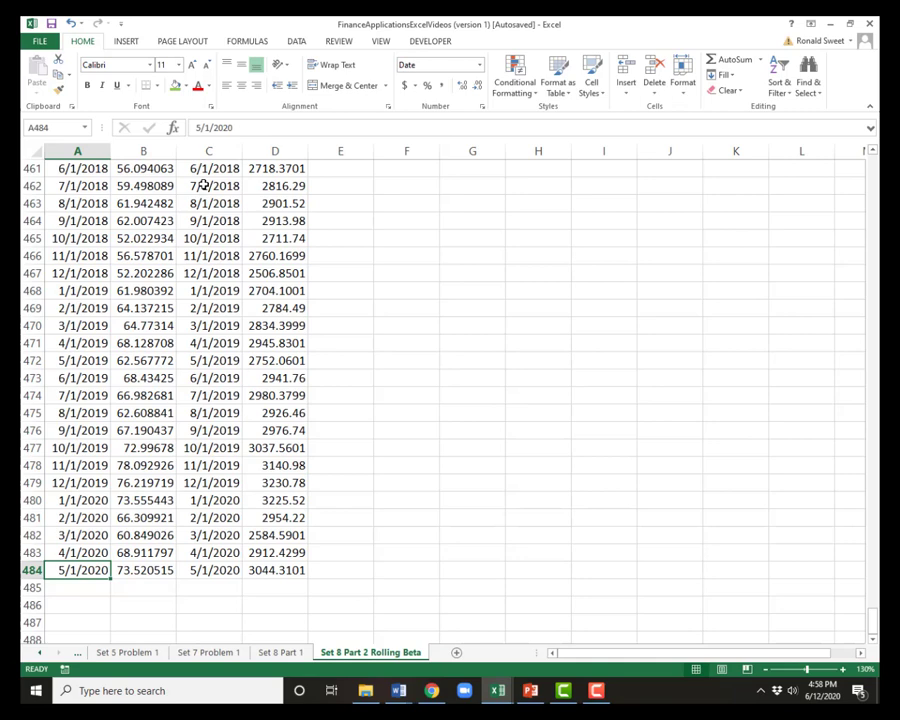
Step: Delete the duplicate Date column C from the rolling beta data
{"action": "key", "text": "ctrl+Home"}
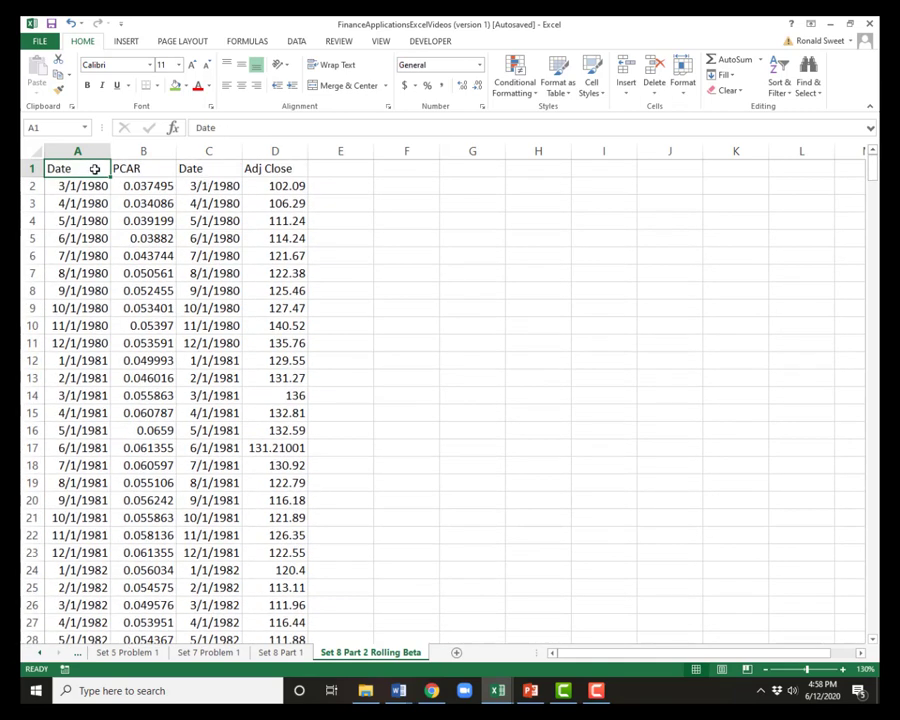
{"action": "left_click", "coordinate": [205, 151]}
{"action": "right_click", "coordinate": [201, 150]}
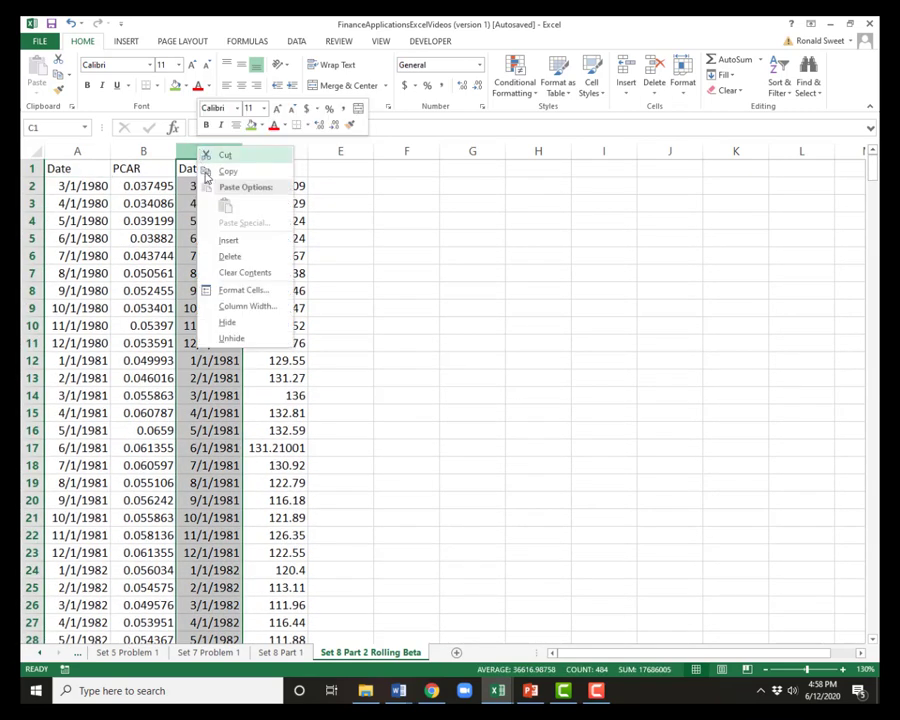
{"action": "left_click", "coordinate": [231, 256]}
Step: Rename the Adj Close header in C1 as S&P 500
{"action": "left_click", "coordinate": [212, 169]}
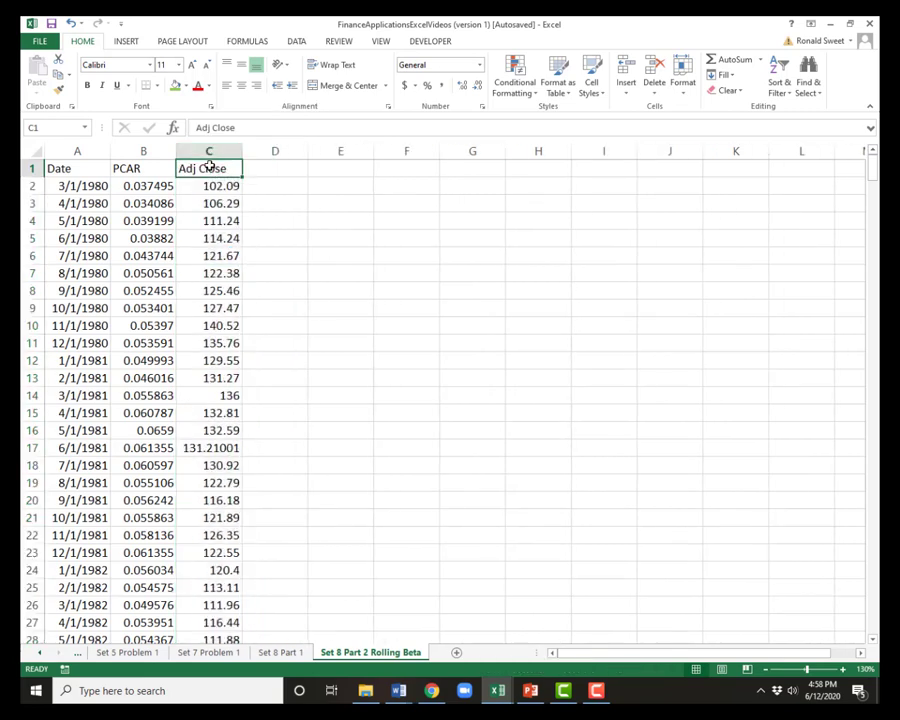
{"action": "type", "text": "S&"}
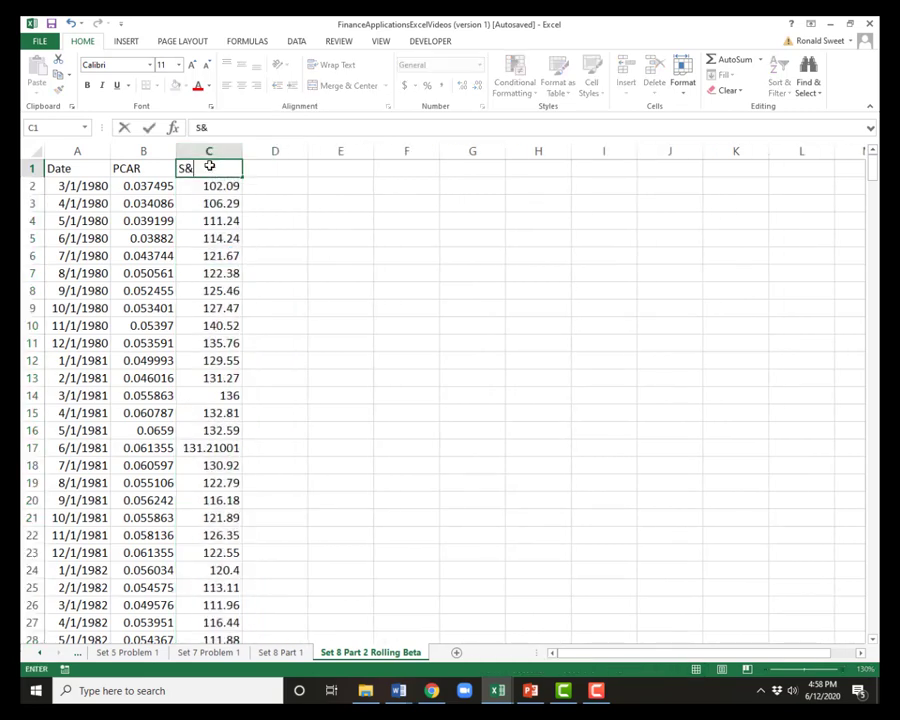
{"action": "type", "text": "P 500"}
{"action": "key", "text": "Return"}
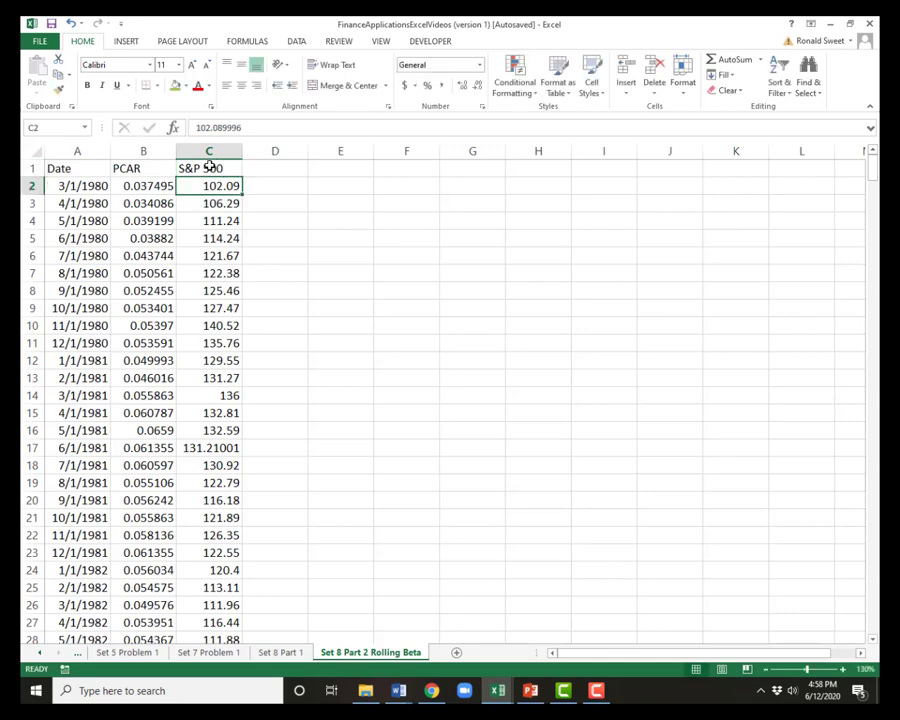
Step: Apply the comma number format with two decimals to the PCAR and S&P 500 prices in B2:C484
{"action": "key", "text": "Left"}
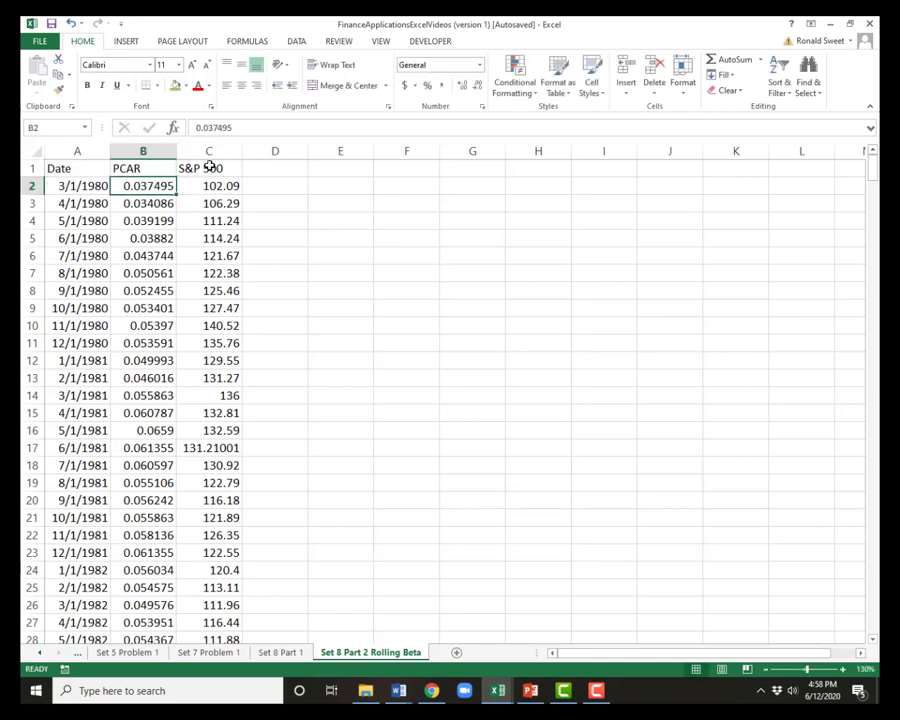
{"action": "key", "text": "ctrl+shift+Down"}
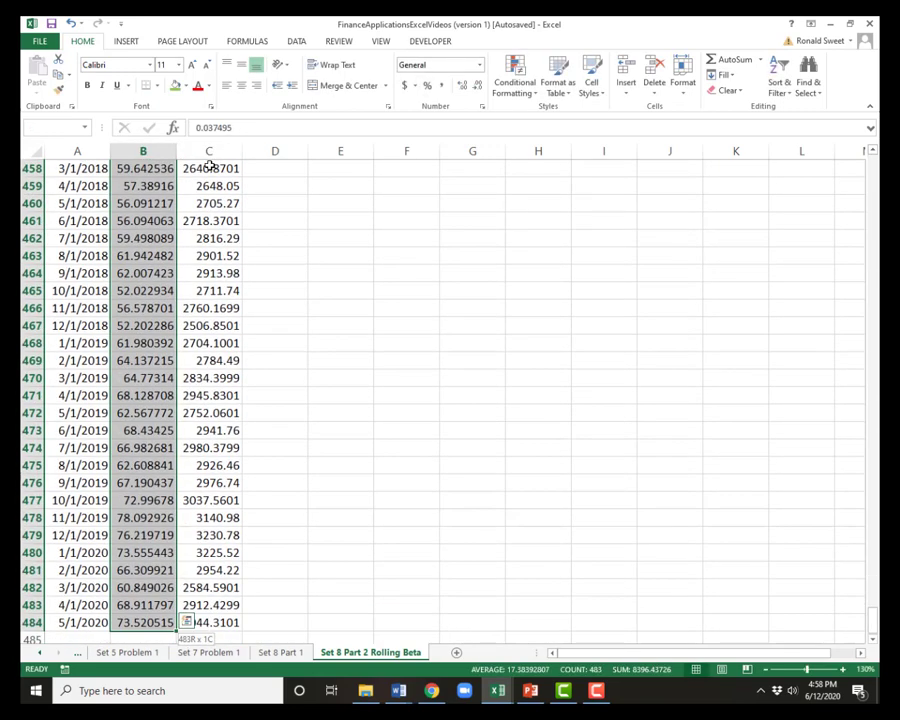
{"action": "key", "text": "shift+Right"}
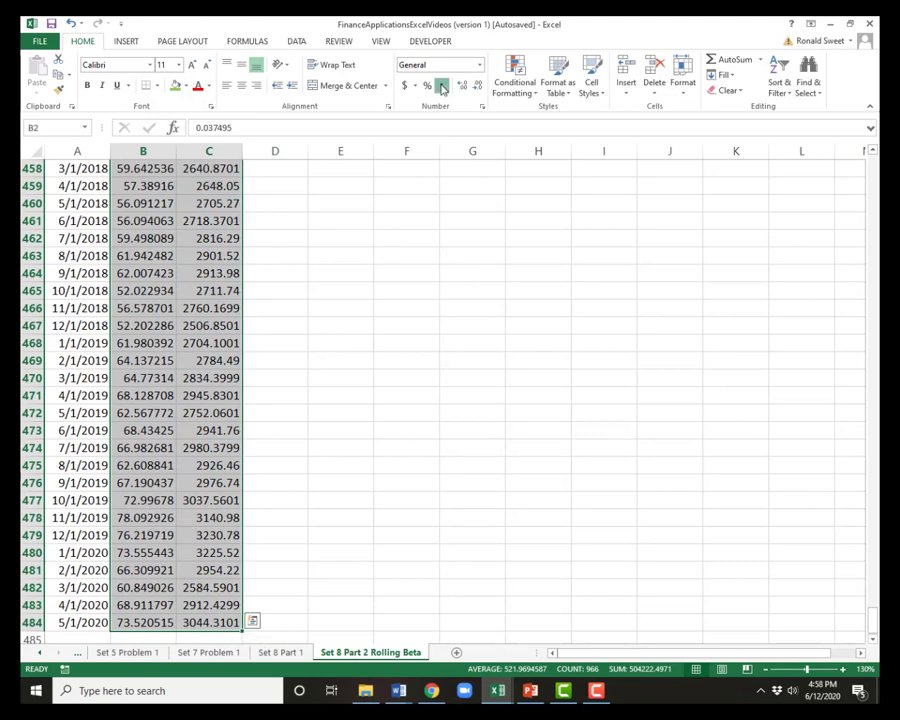
{"action": "left_click", "coordinate": [441, 86]}
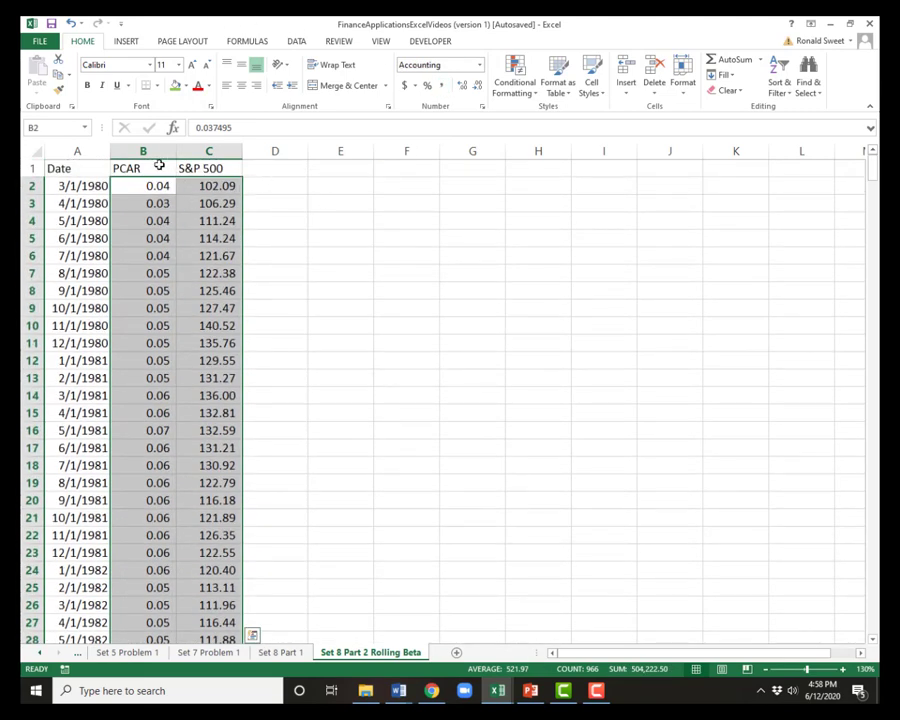
Step: Make the PCAR and S&P 500 headers in B1:C1 bold and centered
{"action": "left_click_drag", "start_coordinate": [159, 168], "coordinate": [205, 168]}
{"action": "left_click", "coordinate": [88, 87]}
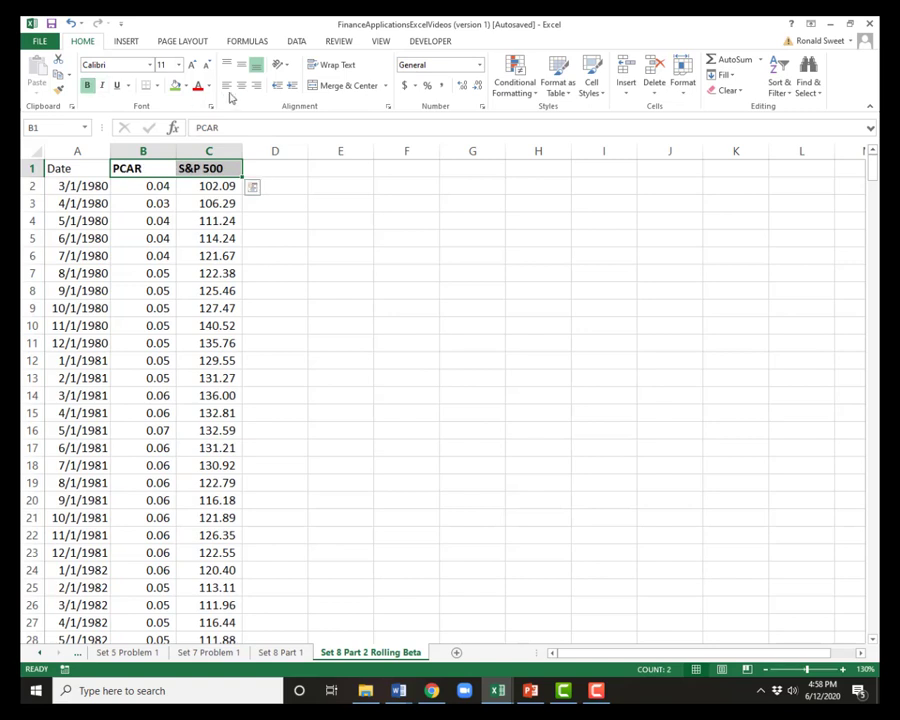
{"action": "left_click", "coordinate": [239, 88]}
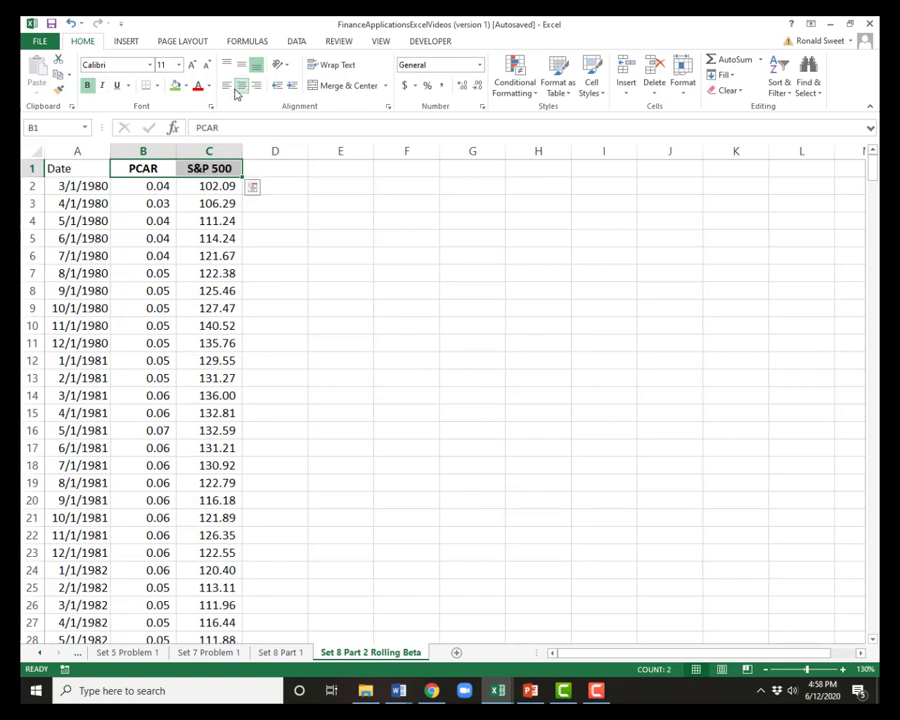
Step: Copy the PCAR and S&P 500 headers from B1:C1 into D1:E1
{"action": "key", "text": "ctrl+c"}
{"action": "key", "text": "Right"}
{"action": "key", "text": "Right"}
{"action": "key", "text": "ctrl+v"}
{"action": "key", "text": "Escape"}
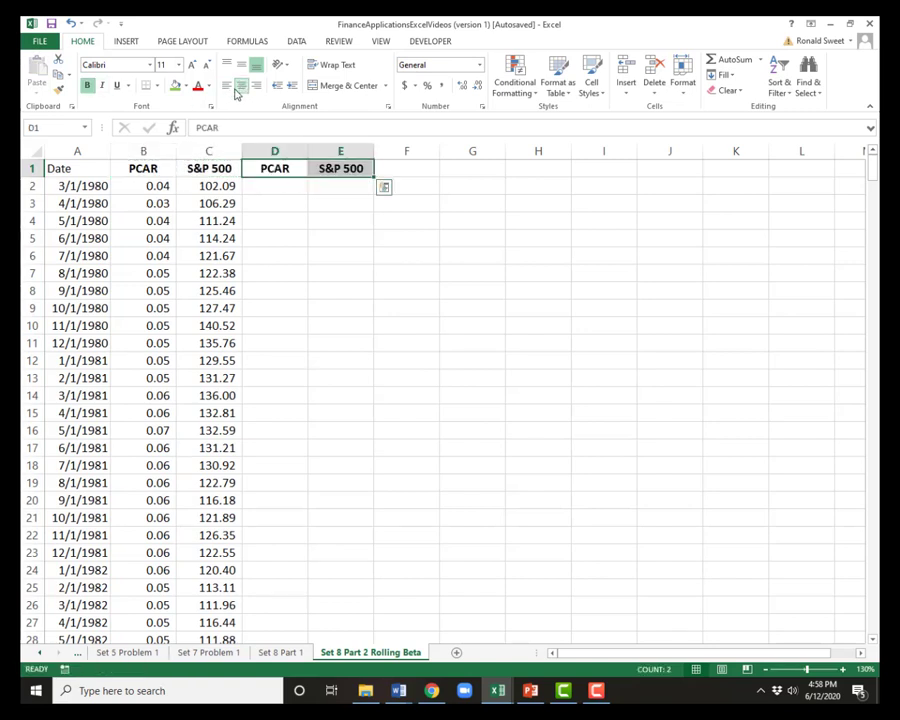
Step: Format D3 as a percentage and calculate the first monthly PCAR return there with =B3/B2-1
{"action": "key", "text": "Down"}
{"action": "key", "text": "Down"}
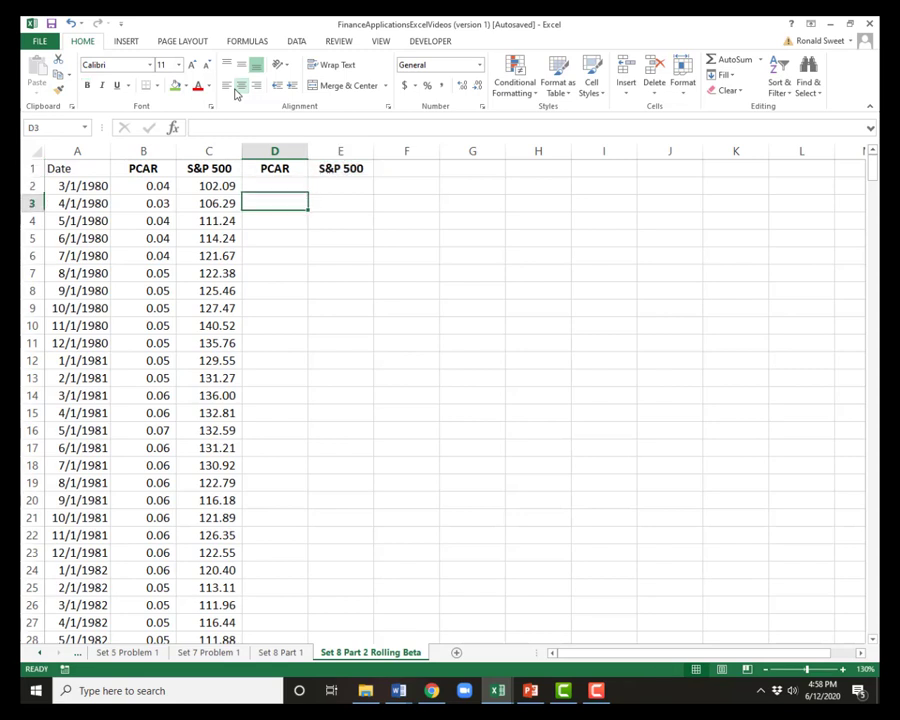
{"action": "key", "text": "ctrl+shift+5"}
{"action": "type", "text": "="}
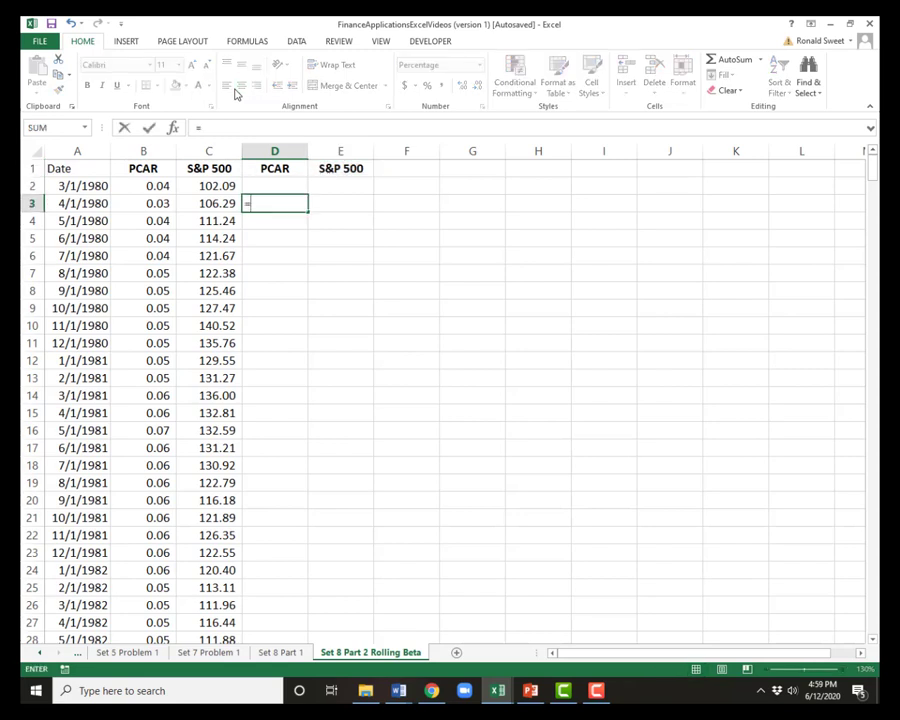
{"action": "key", "text": "Left"}
{"action": "key", "text": "Left"}
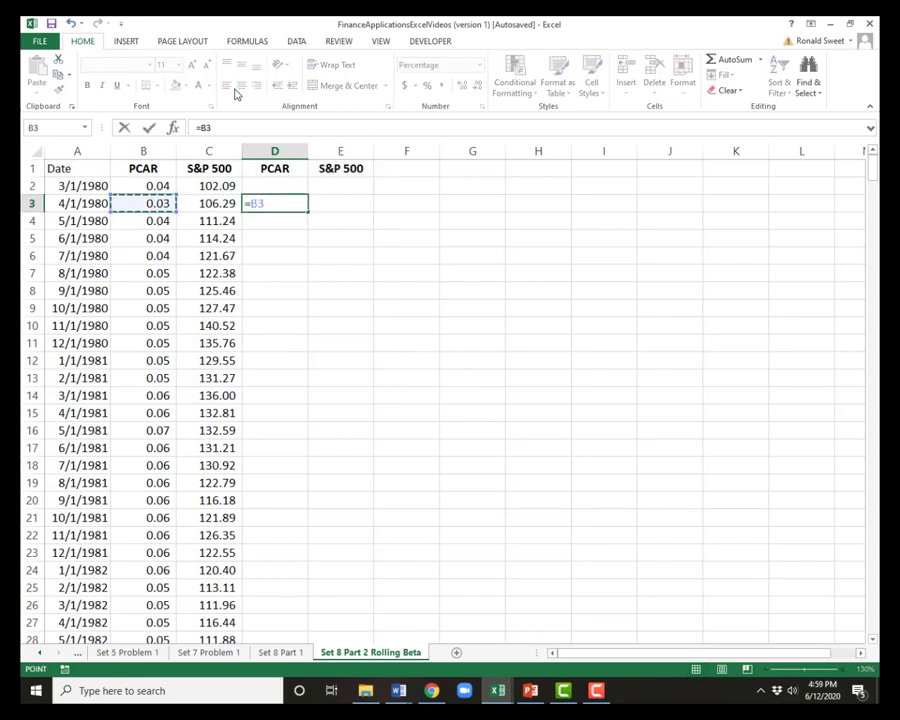
{"action": "type", "text": "/"}
{"action": "key", "text": "Left"}
{"action": "key", "text": "Left"}
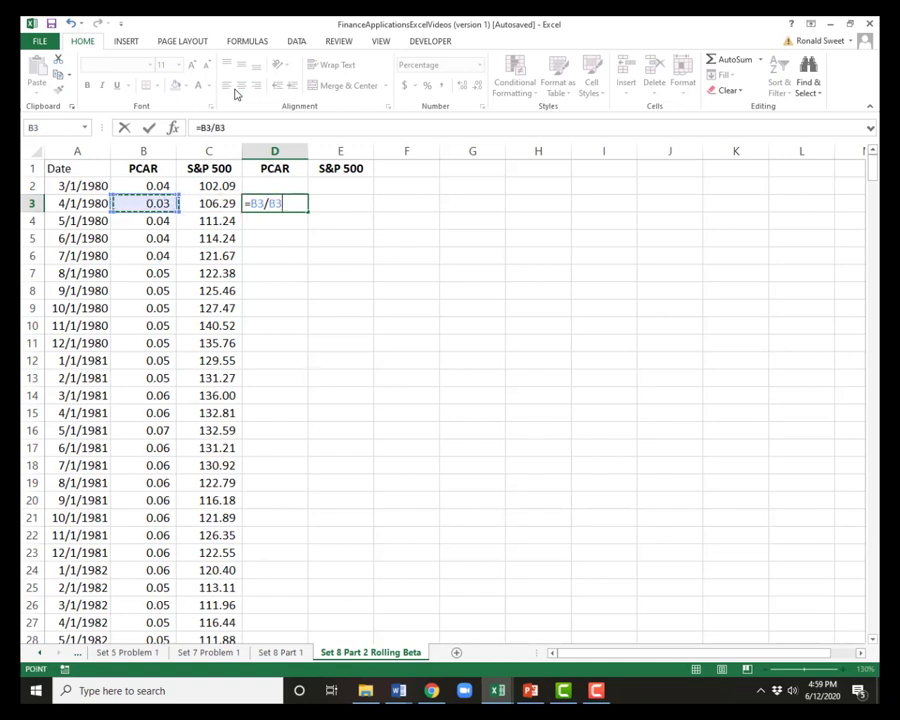
{"action": "key", "text": "Up"}
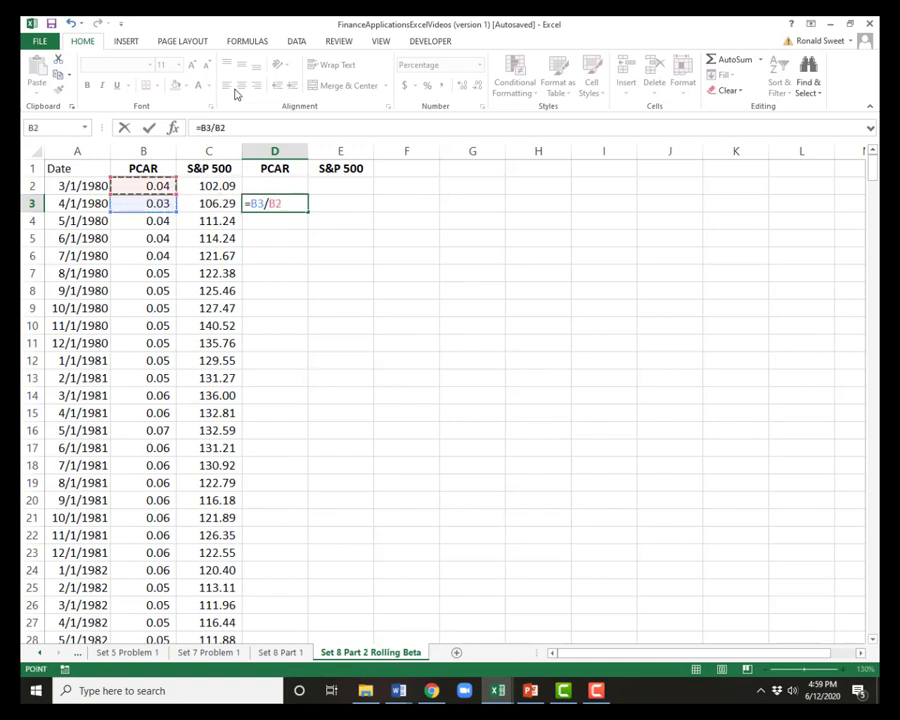
{"action": "type", "text": "-1"}
{"action": "key", "text": "ctrl+Return"}
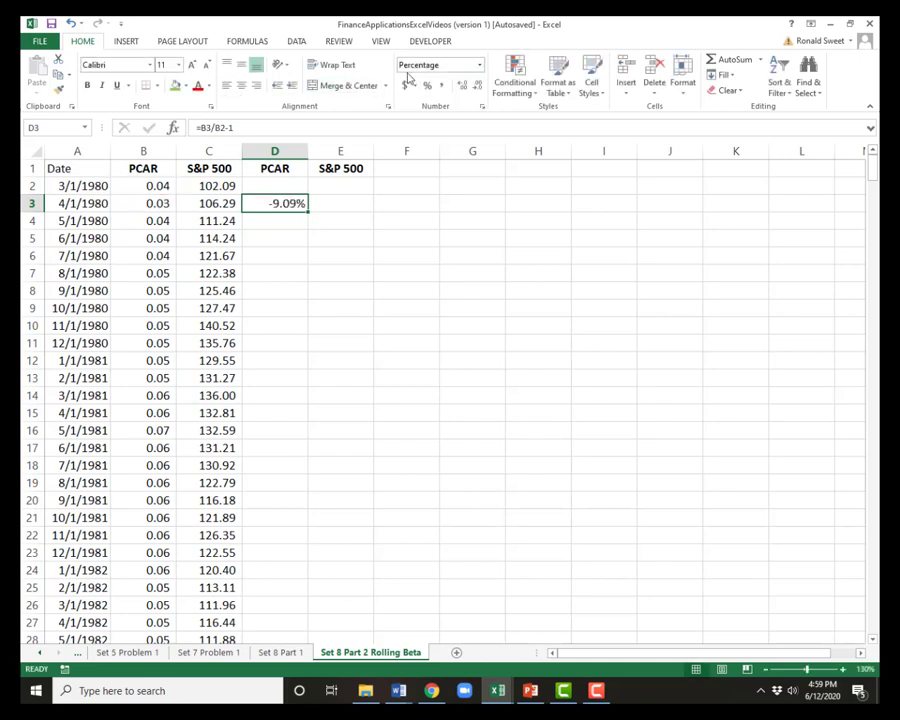
Step: Show the PCAR return in D3 with two decimals and copy its formula to E3 for the S&P 500
{"action": "left_click", "coordinate": [477, 85]}
{"action": "left_click", "coordinate": [477, 85]}
{"action": "left_click", "coordinate": [462, 85]}
{"action": "left_click", "coordinate": [462, 85]}
{"action": "key", "text": "ctrl+c"}
{"action": "key", "text": "Right"}
{"action": "key", "text": "ctrl+v"}
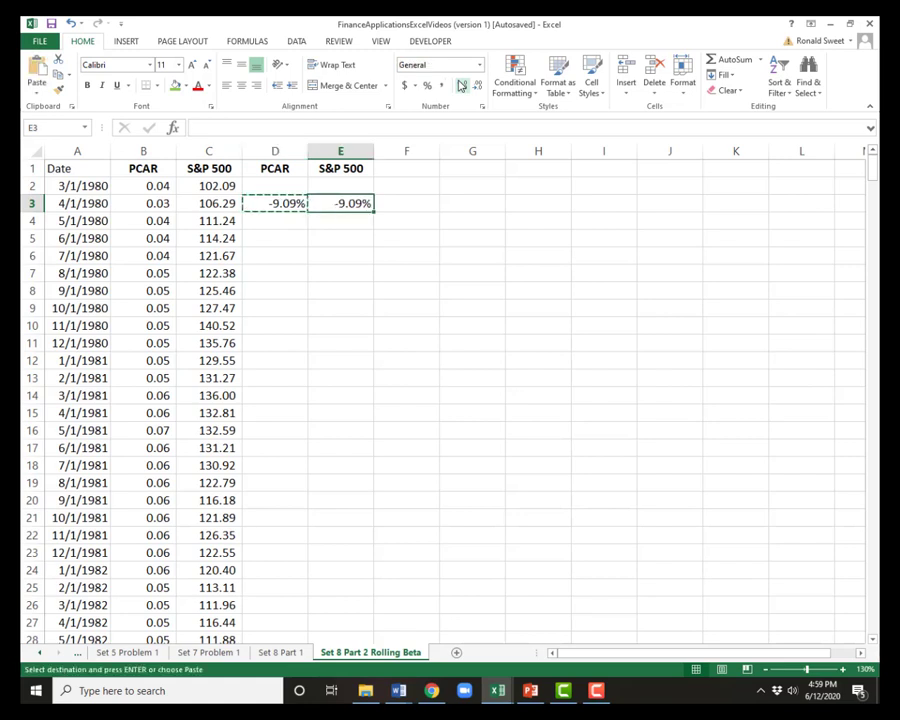
{"action": "key", "text": "Escape"}
Step: Turn the D3 formula into text with a leading apostrophe and copy it to G3 as a note reading =B3/B2-1
{"action": "key", "text": "Left"}
{"action": "key", "text": "F2"}
{"action": "key", "text": "Home"}
{"action": "type", "text": "'"}
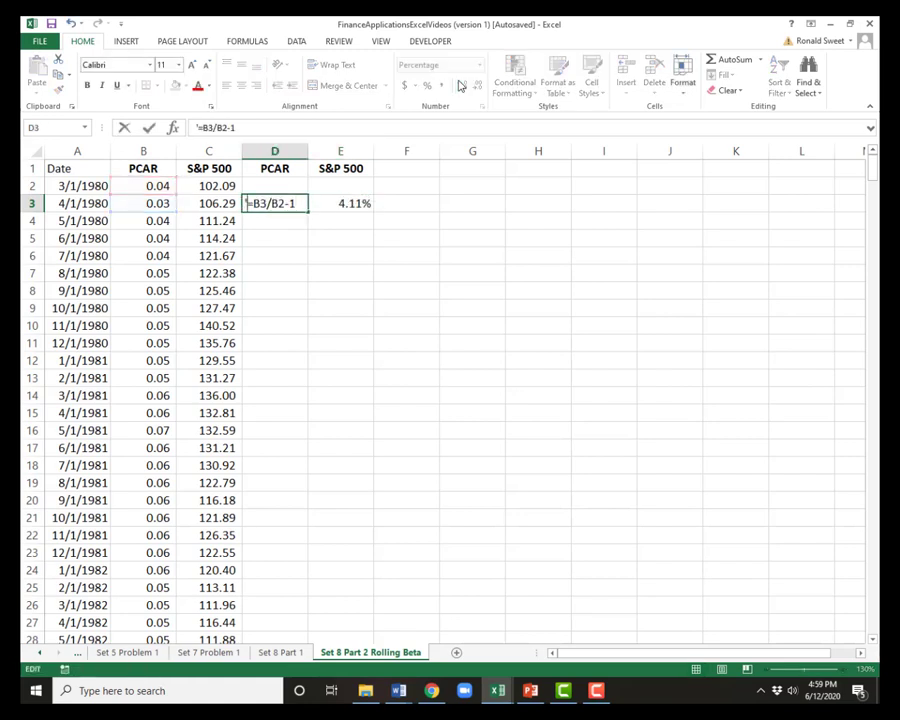
{"action": "key", "text": "ctrl+Return"}
{"action": "key", "text": "ctrl+c"}
{"action": "key", "text": "Right"}
{"action": "key", "text": "Right"}
{"action": "key", "text": "Right"}
{"action": "key", "text": "ctrl+v"}
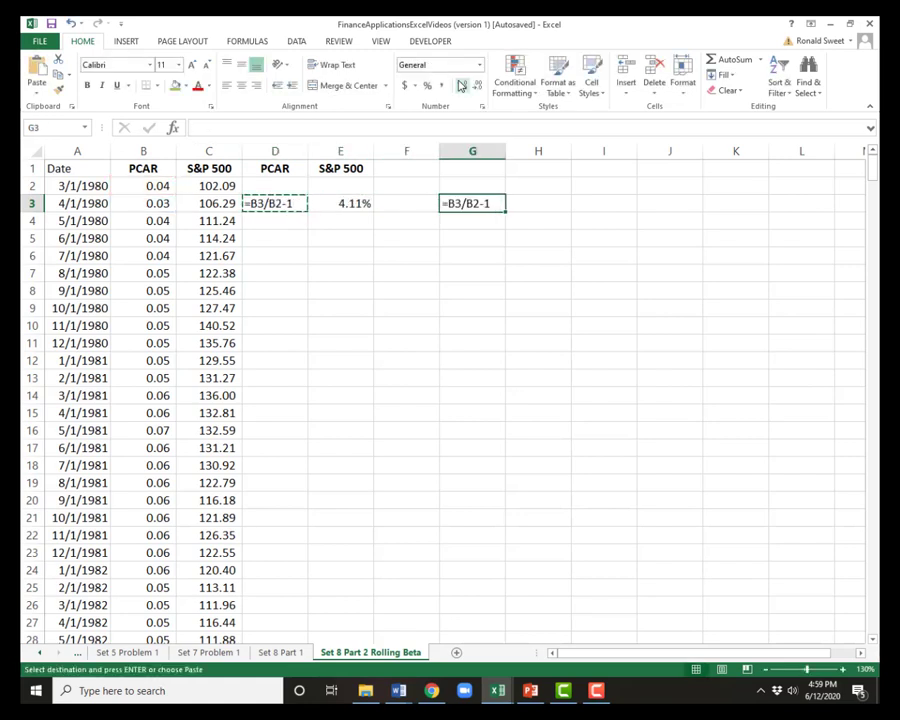
{"action": "key", "text": "Escape"}
Step: Remove the leading apostrophe from D3 to restore the live return formula
{"action": "key", "text": "Left"}
{"action": "key", "text": "Left"}
{"action": "key", "text": "Left"}
{"action": "key", "text": "F2"}
{"action": "key", "text": "Home"}
{"action": "key", "text": "Delete"}
{"action": "key", "text": "Return"}
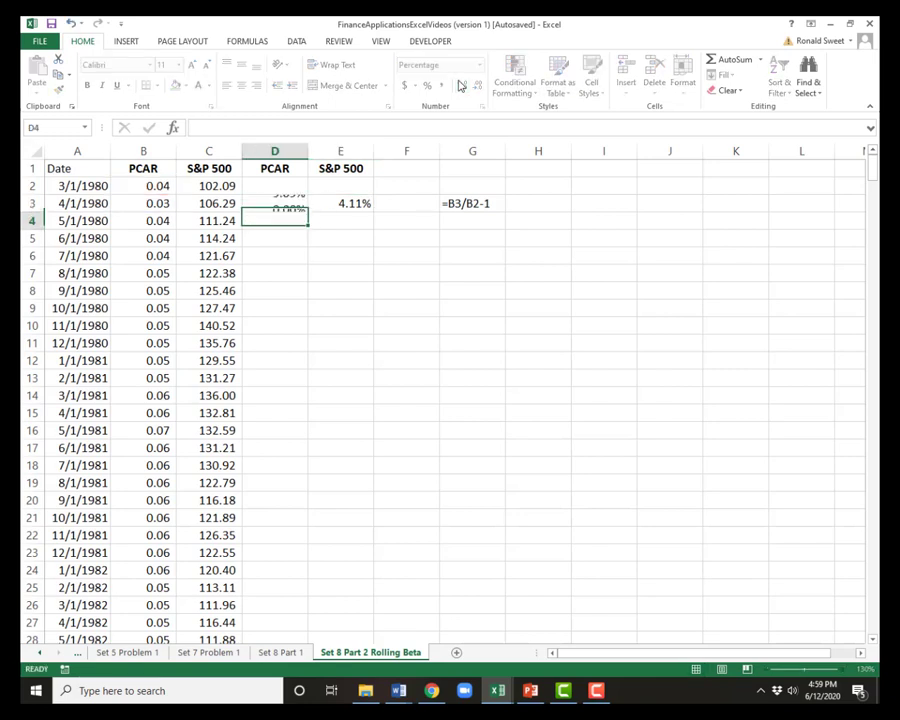
Step: Fill the return formulas in D3:E3 down alongside all the monthly price data
{"action": "key", "text": "Up"}
{"action": "key", "text": "Right"}
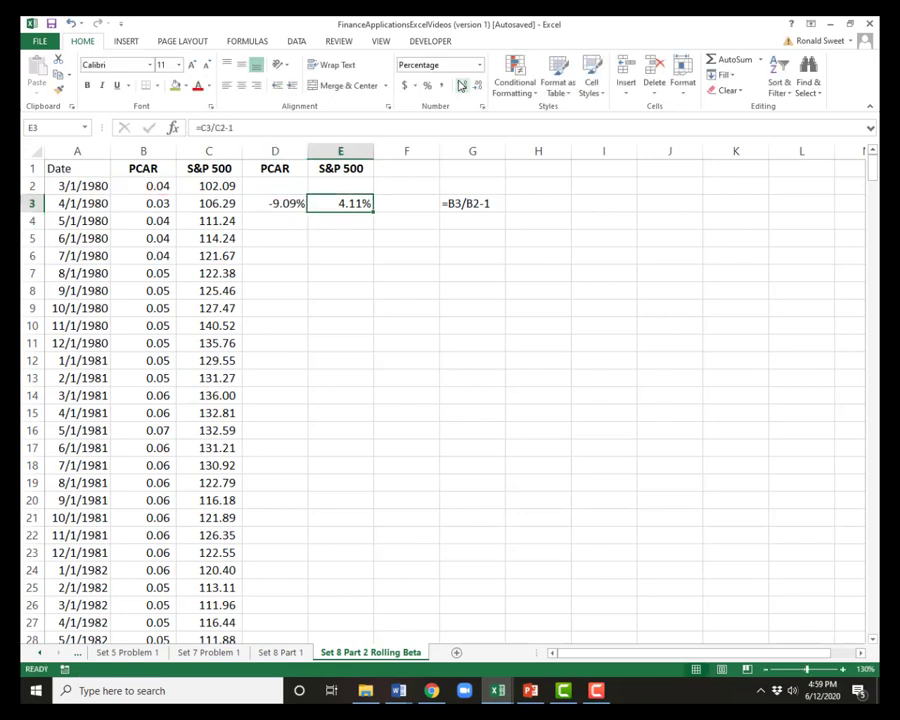
{"action": "key", "text": "Left"}
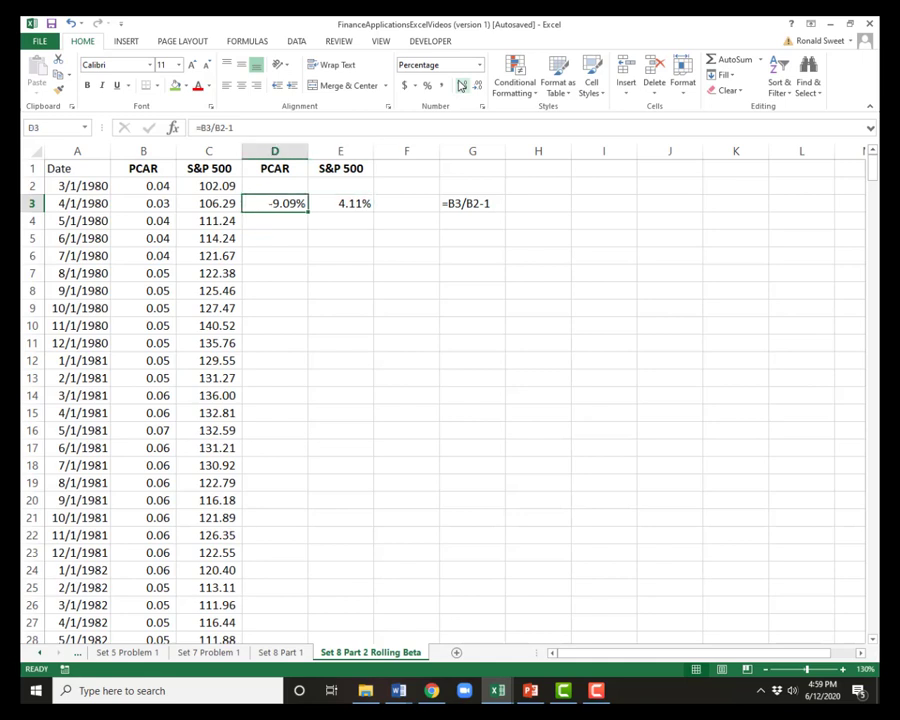
{"action": "key", "text": "shift+Right"}
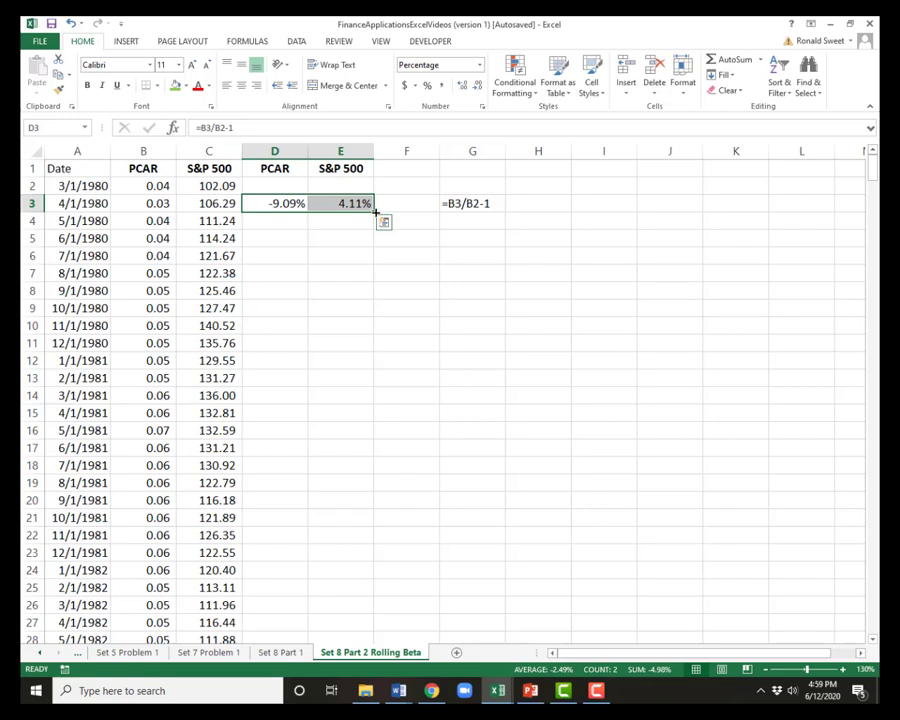
{"action": "double_click", "coordinate": [376, 211]}
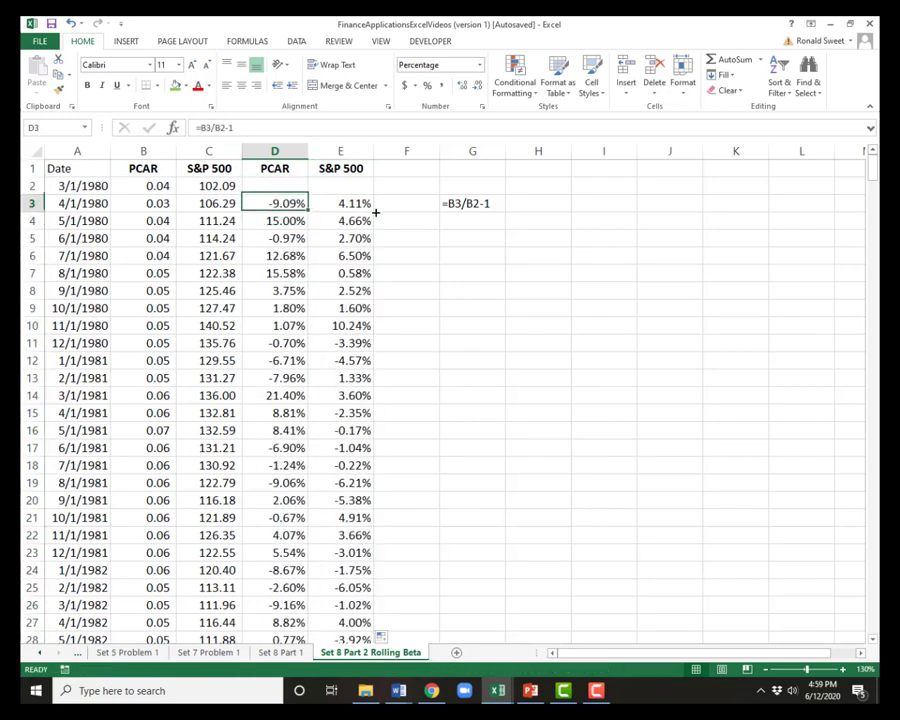
Step: Examine the copied PCAR return formulas in the upper rows of column D
{"action": "key", "text": "Down"}
{"action": "key", "text": "Down"}
{"action": "key", "text": "Down"}
{"action": "key", "text": "Down"}
{"action": "key", "text": "Down"}
{"action": "key", "text": "Down"}
{"action": "key", "text": "Down"}
{"action": "key", "text": "Up"}
{"action": "key", "text": "Up"}
{"action": "key", "text": "Up"}
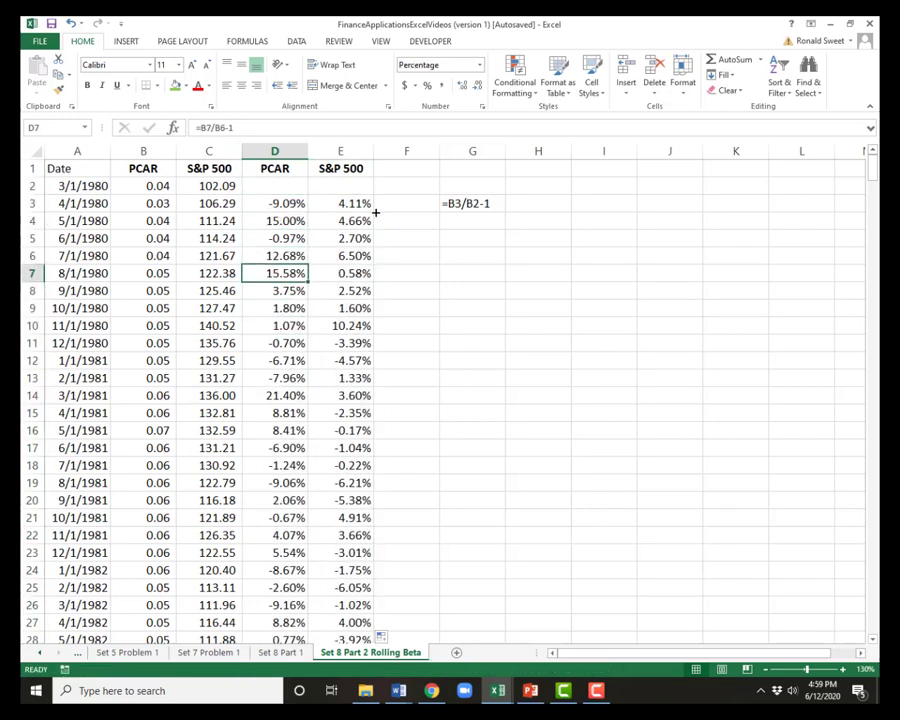
{"action": "key", "text": "Up"}
{"action": "key", "text": "Up"}
{"action": "key", "text": "Up"}
{"action": "key", "text": "Up"}
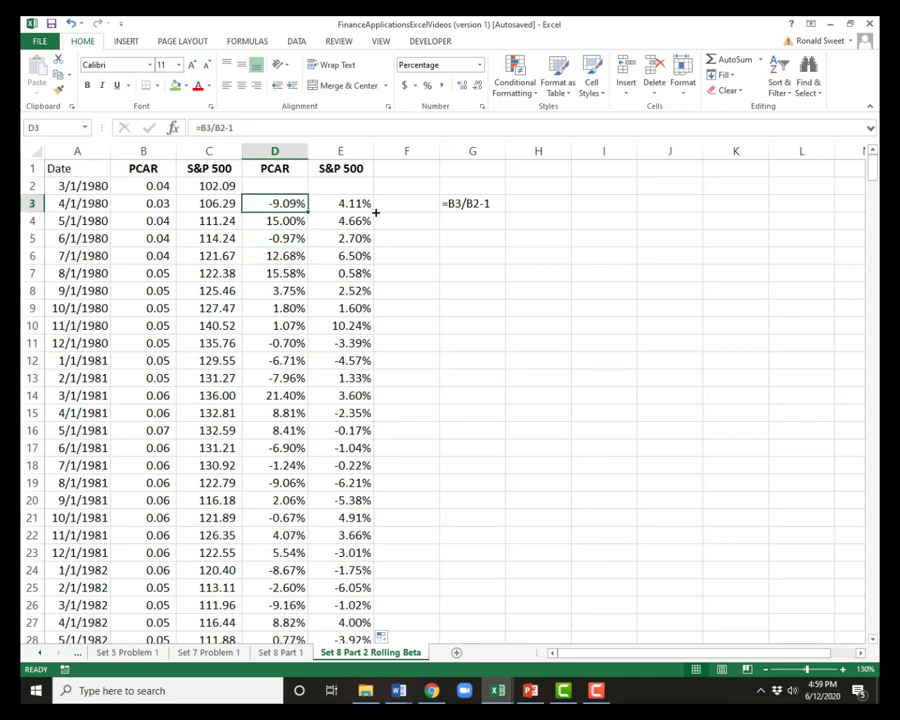
Step: Enter the header Rolling Beta in F1
{"action": "key", "text": "Right"}
{"action": "key", "text": "Right"}
{"action": "key", "text": "Up"}
{"action": "key", "text": "Up"}
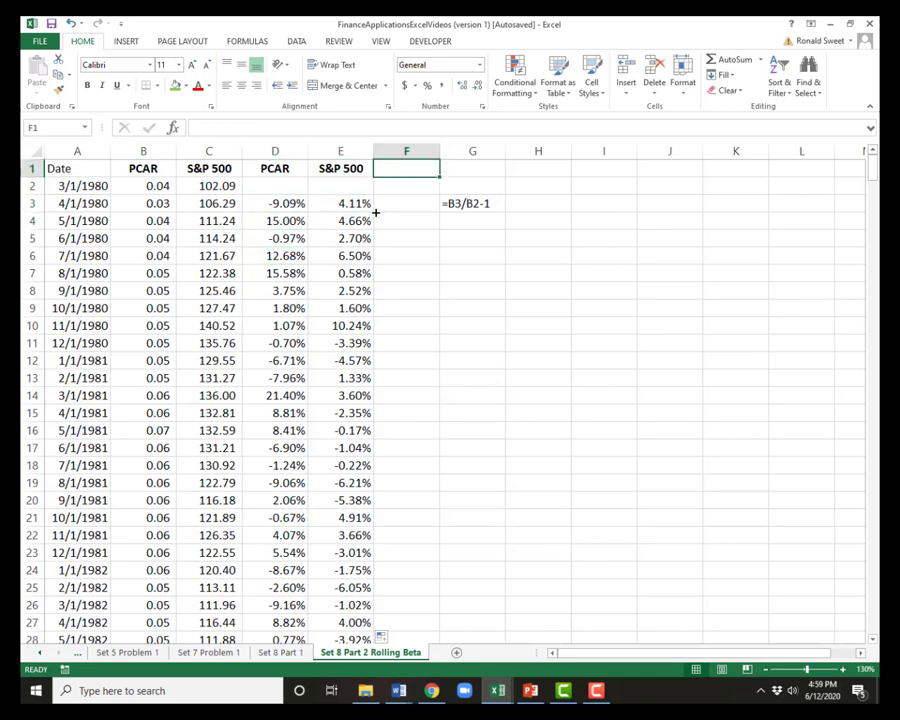
{"action": "type", "text": "Rolli"}
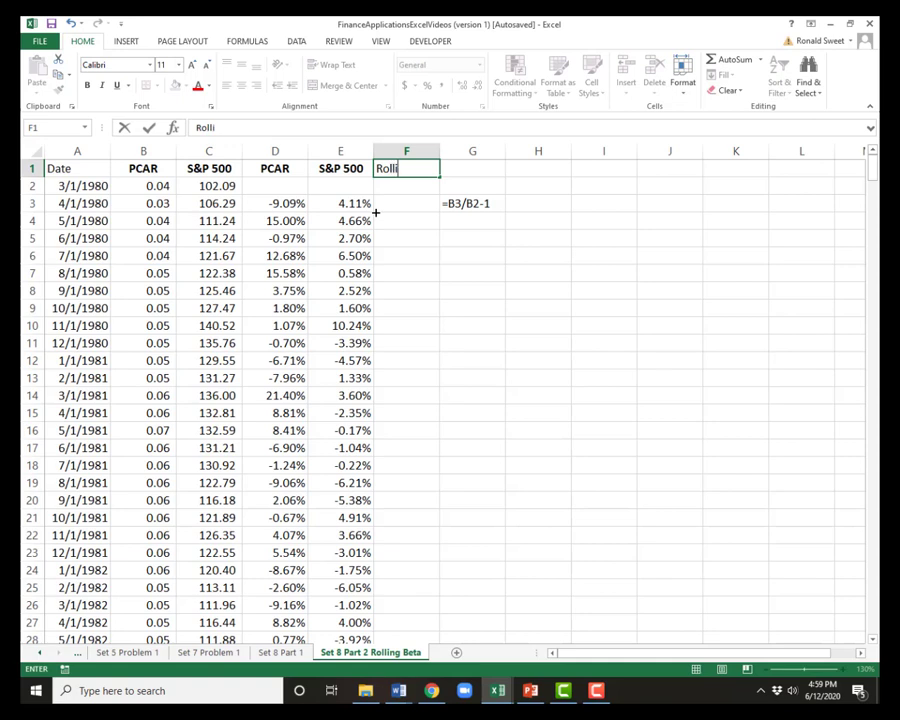
{"action": "type", "text": "ng Beta"}
{"action": "key", "text": "ctrl+Return"}
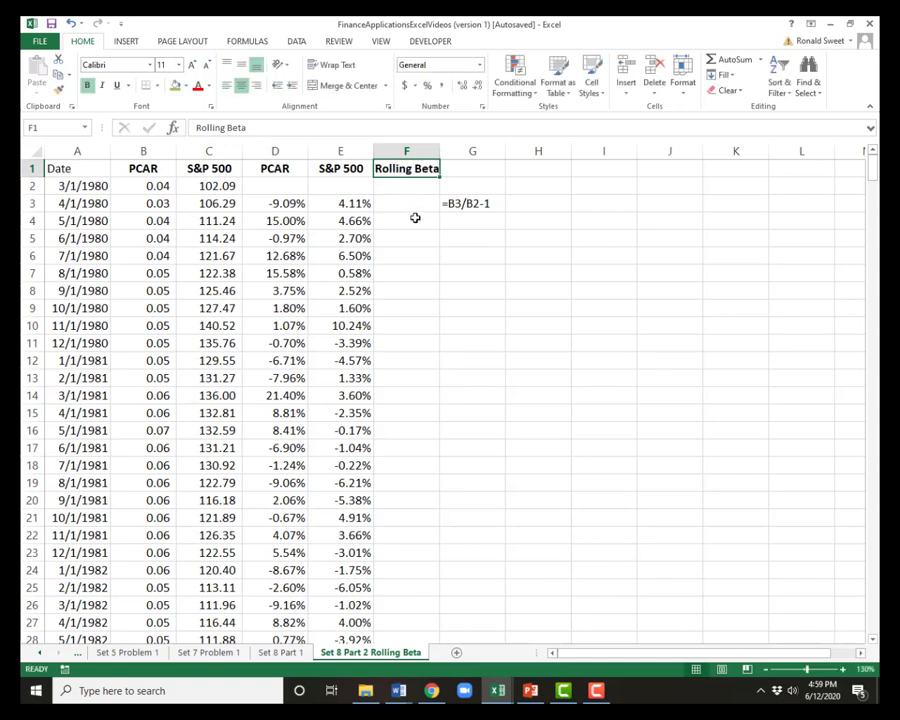
Step: Apply the comma number format to F3 and enter 1 in it below the Rolling Beta header
{"action": "left_click", "coordinate": [404, 207]}
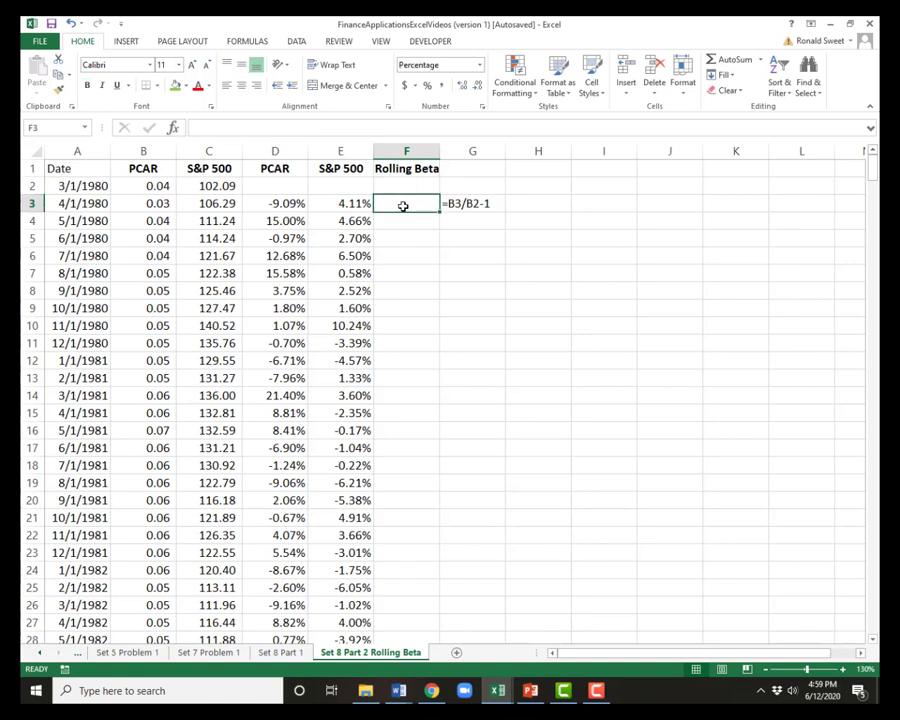
{"action": "type", "text": "1"}
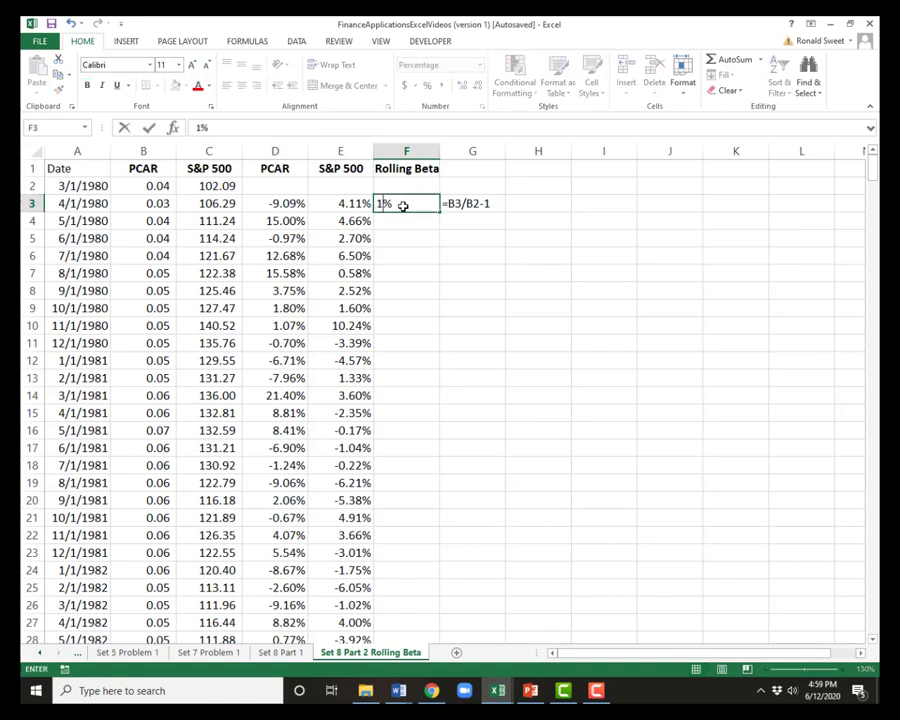
{"action": "key", "text": "Escape"}
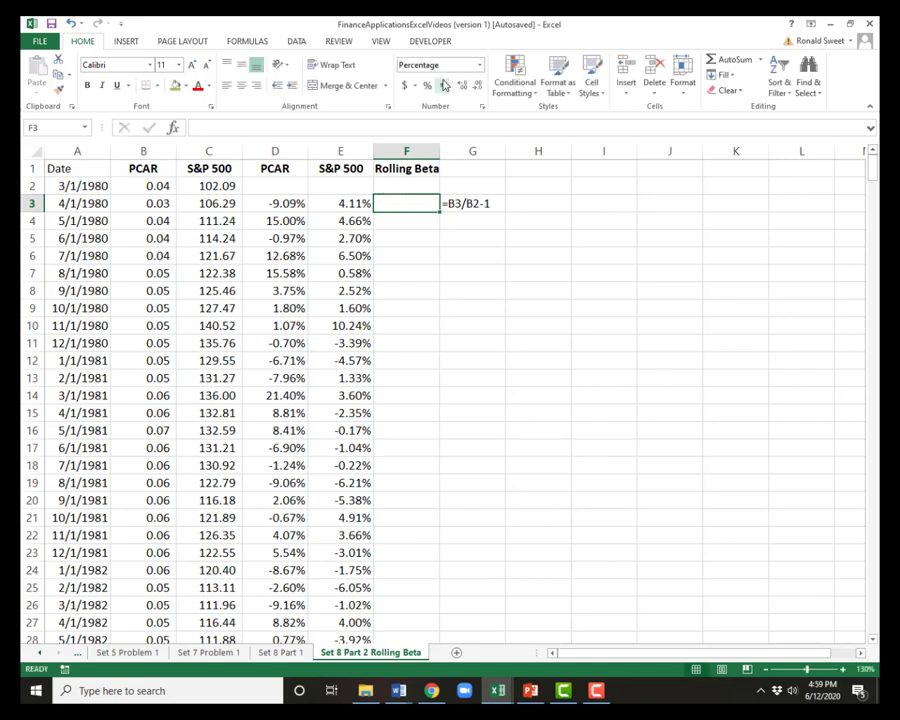
{"action": "left_click", "coordinate": [444, 86]}
{"action": "type", "text": "1"}
{"action": "key", "text": "Return"}
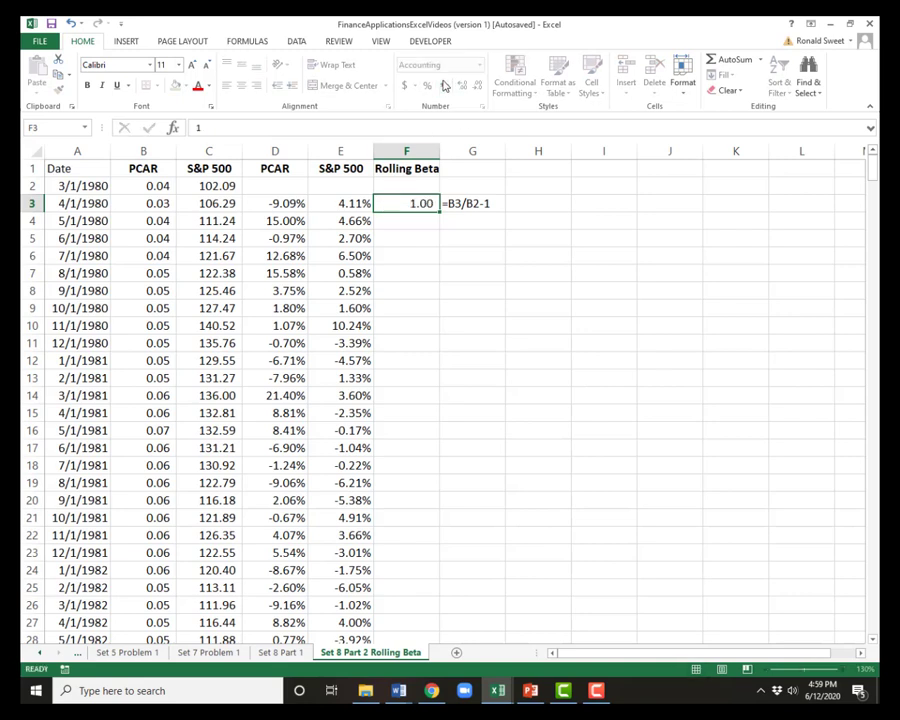
Step: Enter the running-count formula =F3+1 in F4
{"action": "type", "text": "=F3+"}
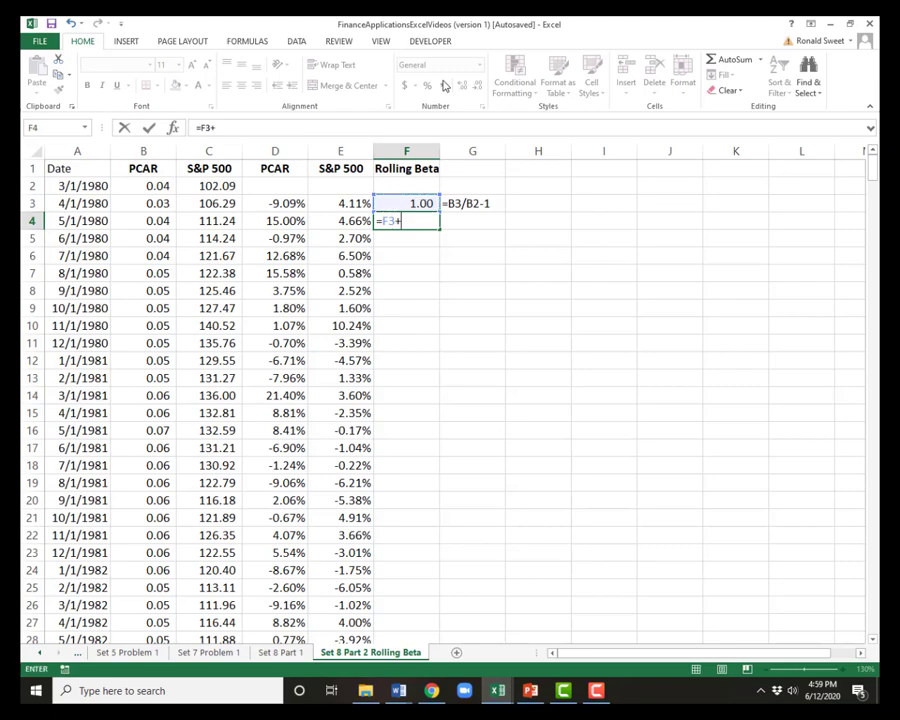
{"action": "type", "text": "1"}
{"action": "key", "text": "Return"}
{"action": "key", "text": "Up"}
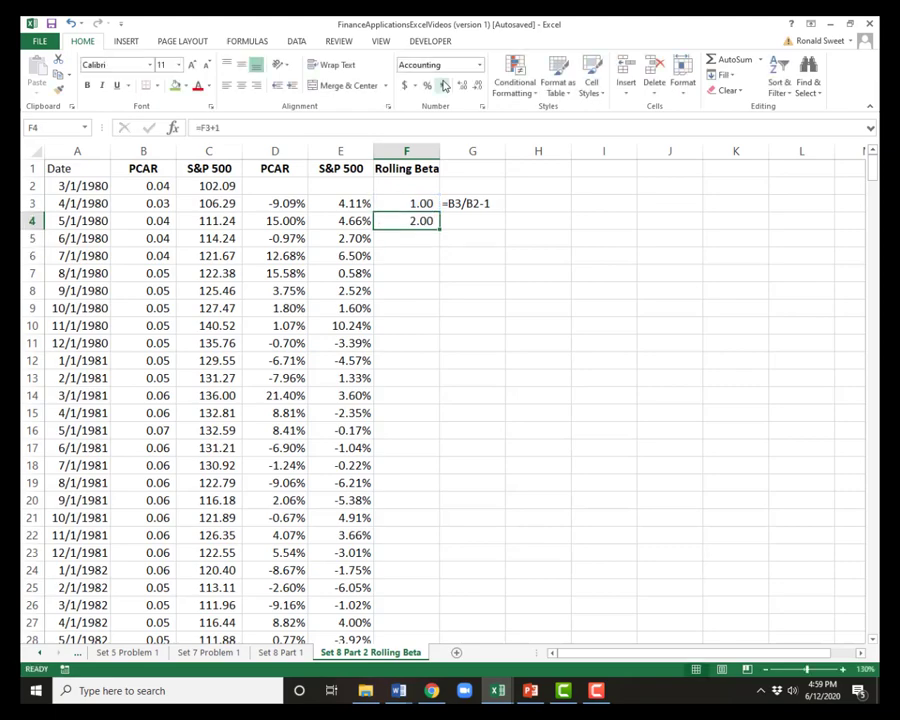
Step: Copy the count formula from F4 down through F62 so the count spans 60 months
{"action": "key", "text": "ctrl+c"}
{"action": "key", "text": "shift+Page_Down"}
{"action": "key", "text": "shift+Page_Down"}
{"action": "key", "text": "shift+Page_Down"}
{"action": "key", "text": "shift+Page_Down"}
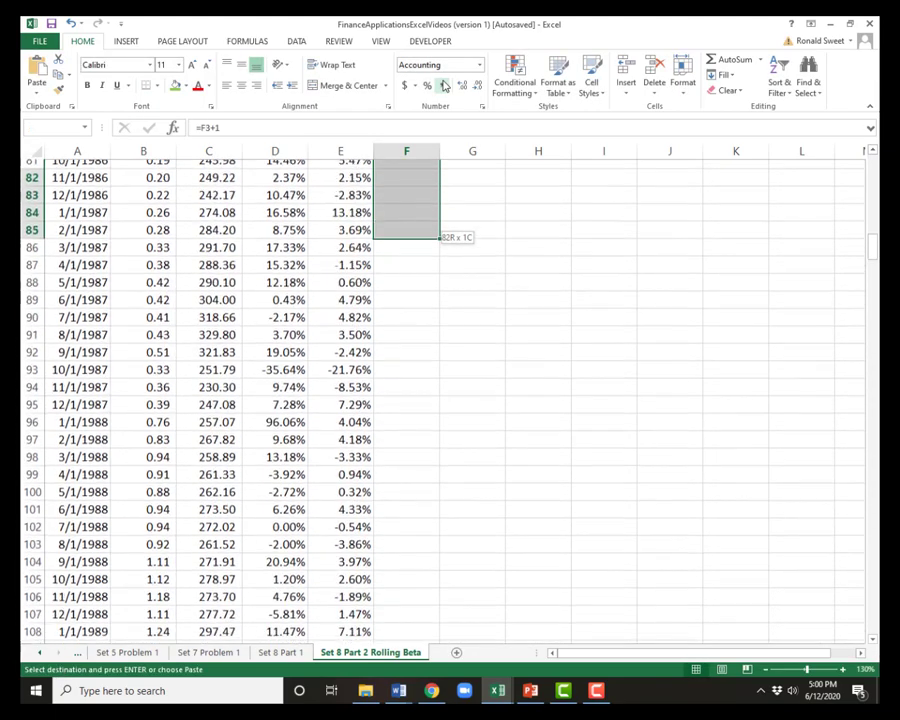
{"action": "key", "text": "shift+Page_Up"}
{"action": "key", "text": "shift+Page_Up"}
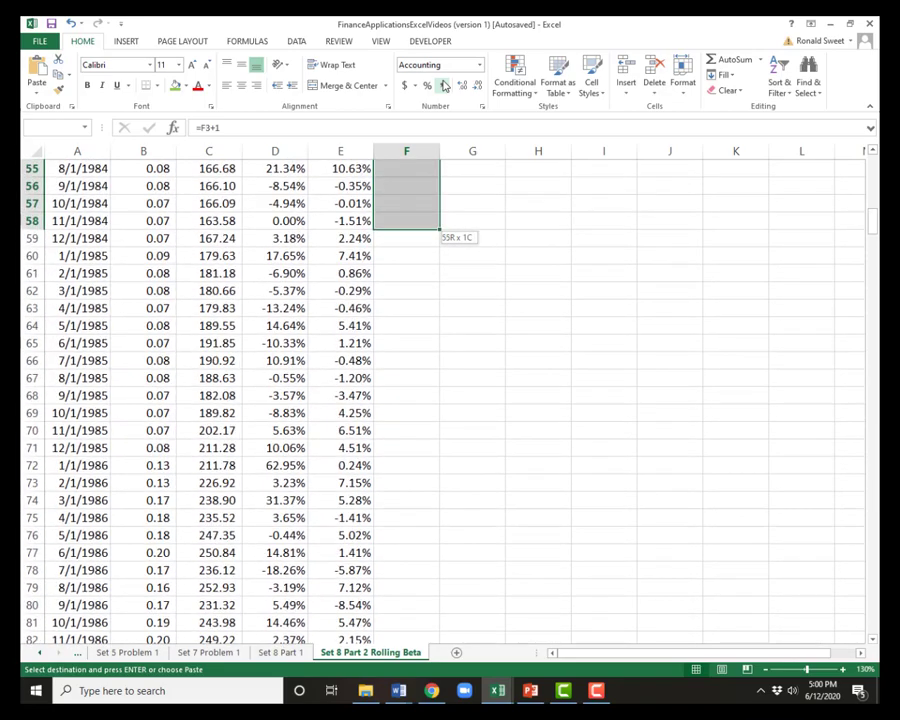
{"action": "key", "text": "shift+Down"}
{"action": "key", "text": "shift+Down"}
{"action": "key", "text": "shift+Down"}
{"action": "key", "text": "shift+Down"}
{"action": "key", "text": "Return"}
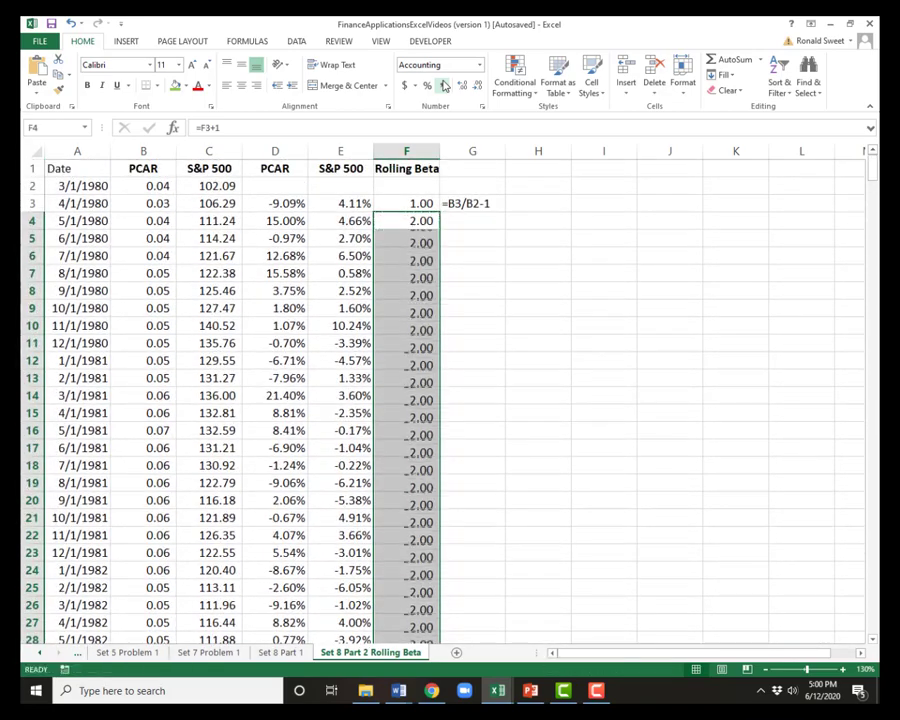
Step: Clear the running count from F3:F61, keeping only the cell for the 60th month, F62
{"action": "key", "text": "Up"}
{"action": "key", "text": "ctrl+Down"}
{"action": "key", "text": "Down"}
{"action": "key", "text": "Down"}
{"action": "key", "text": "Up"}
{"action": "key", "text": "Up"}
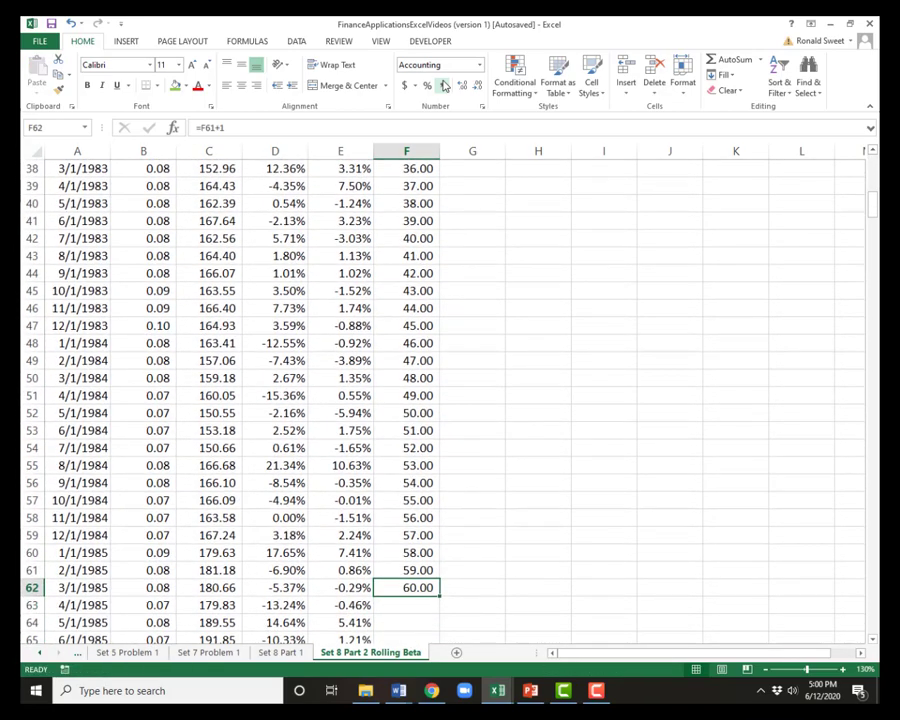
{"action": "key", "text": "Up"}
{"action": "key", "text": "Down"}
{"action": "key", "text": "Up"}
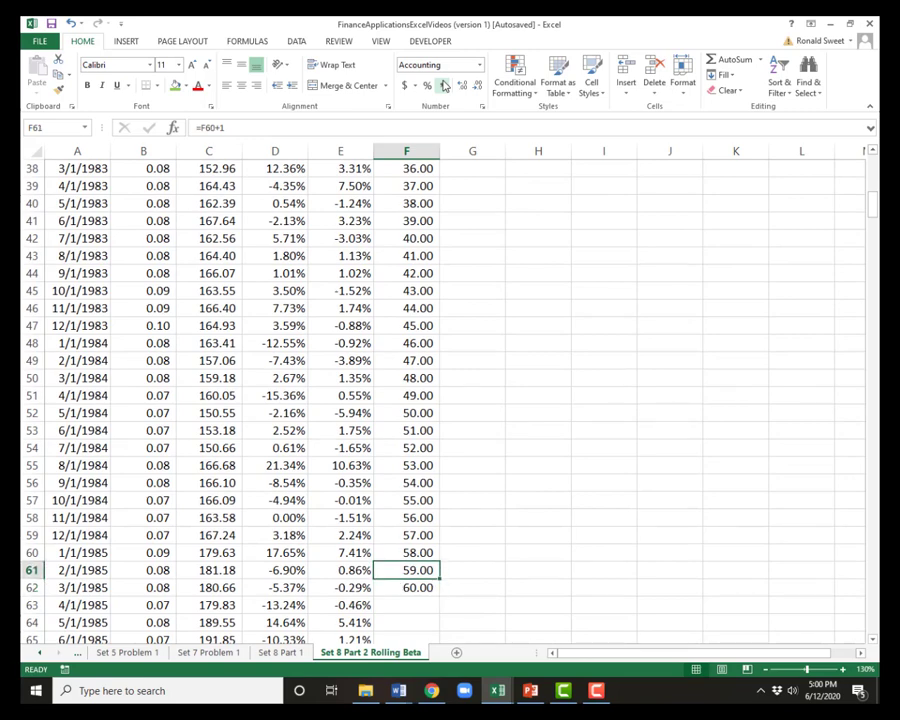
{"action": "key", "text": "ctrl+shift+Up"}
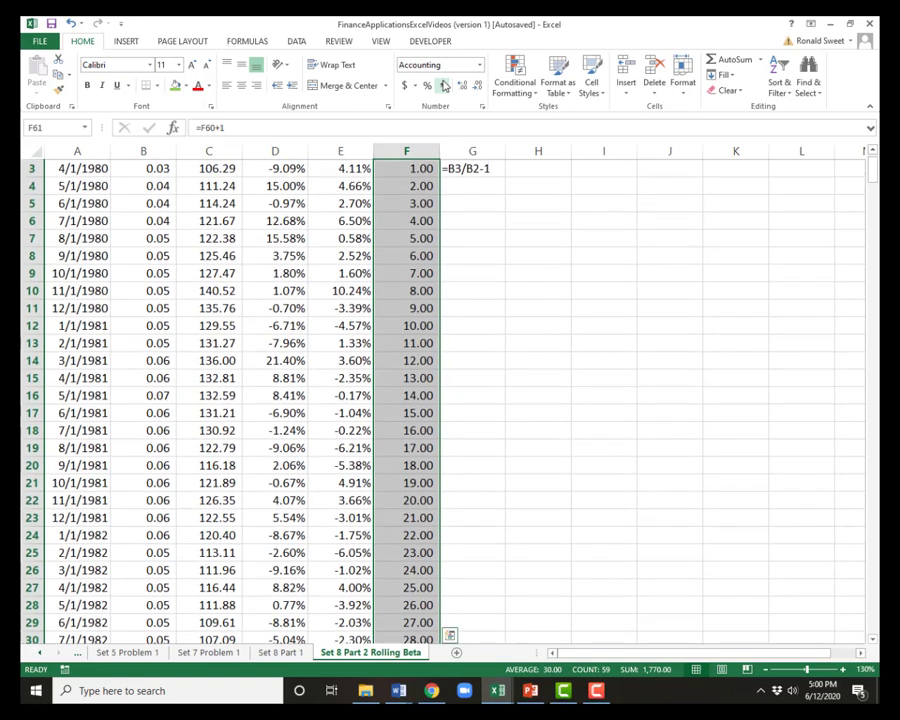
{"action": "key", "text": "Delete"}
{"action": "key", "text": "Down"}
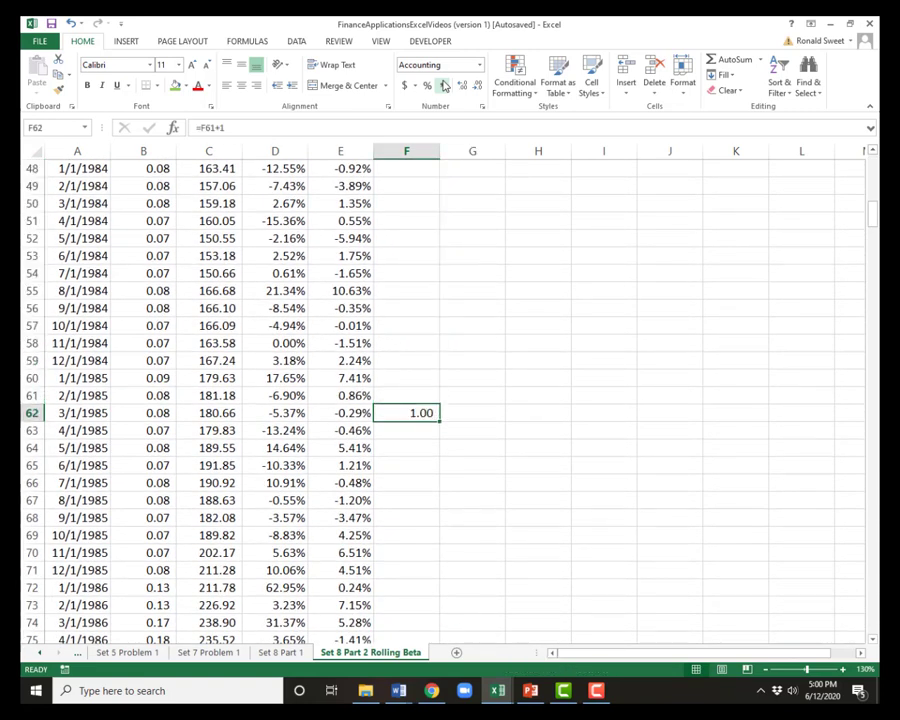
Step: Check the date in row 62, where the 60-month window ends
{"action": "key", "text": "Left"}
{"action": "key", "text": "Left"}
{"action": "key", "text": "Left"}
{"action": "key", "text": "Left"}
{"action": "key", "text": "Left"}
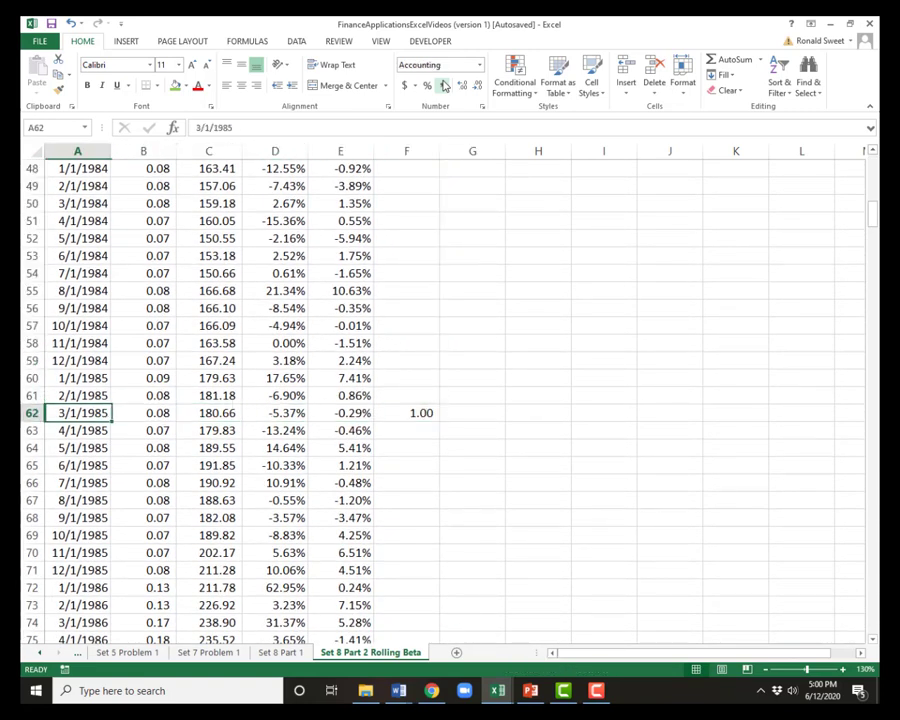
{"action": "key", "text": "Right"}
{"action": "key", "text": "Right"}
{"action": "key", "text": "Right"}
{"action": "key", "text": "Right"}
{"action": "key", "text": "Right"}
{"action": "left_click", "coordinate": [444, 86]}
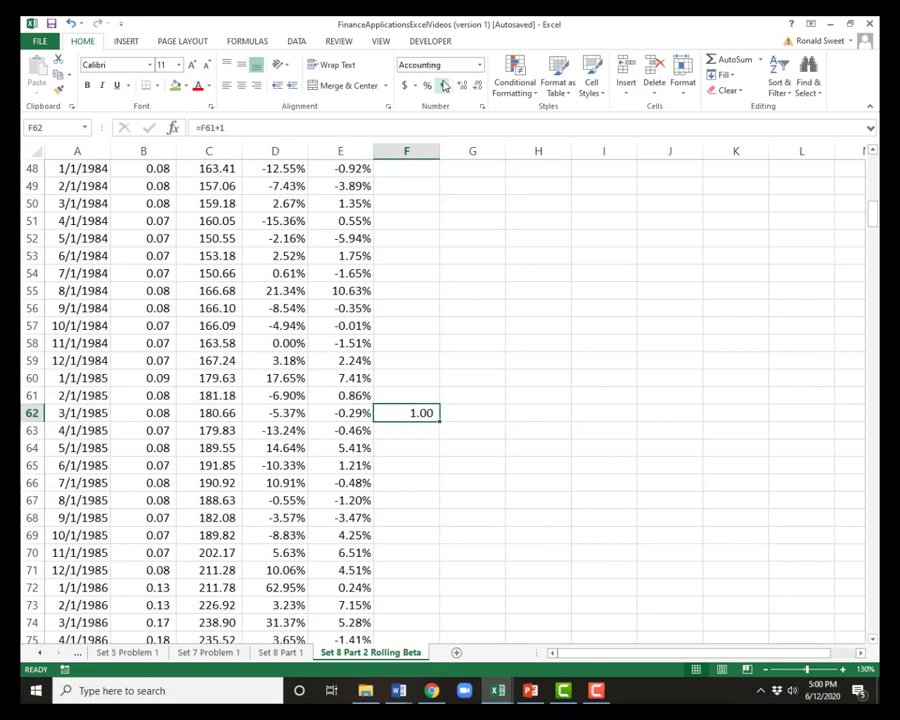
Step: Enter =SLOPE(D3:D62,E3:E62) in F62 to calculate PCAR's first 60-month beta against the S&P 500
{"action": "type", "text": "=slope("}
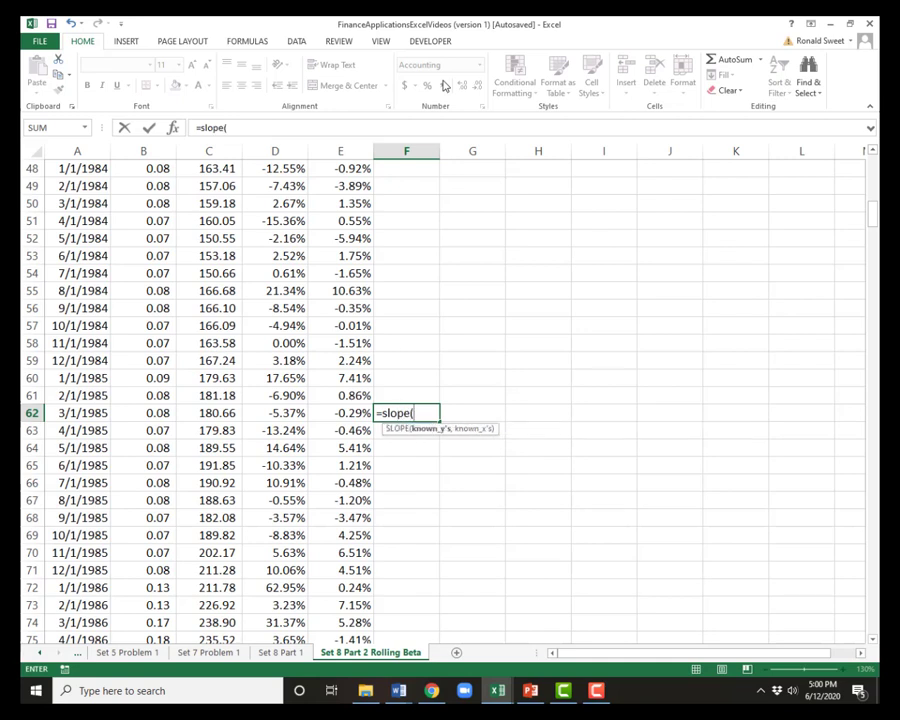
{"action": "key", "text": "Left"}
{"action": "key", "text": "Left"}
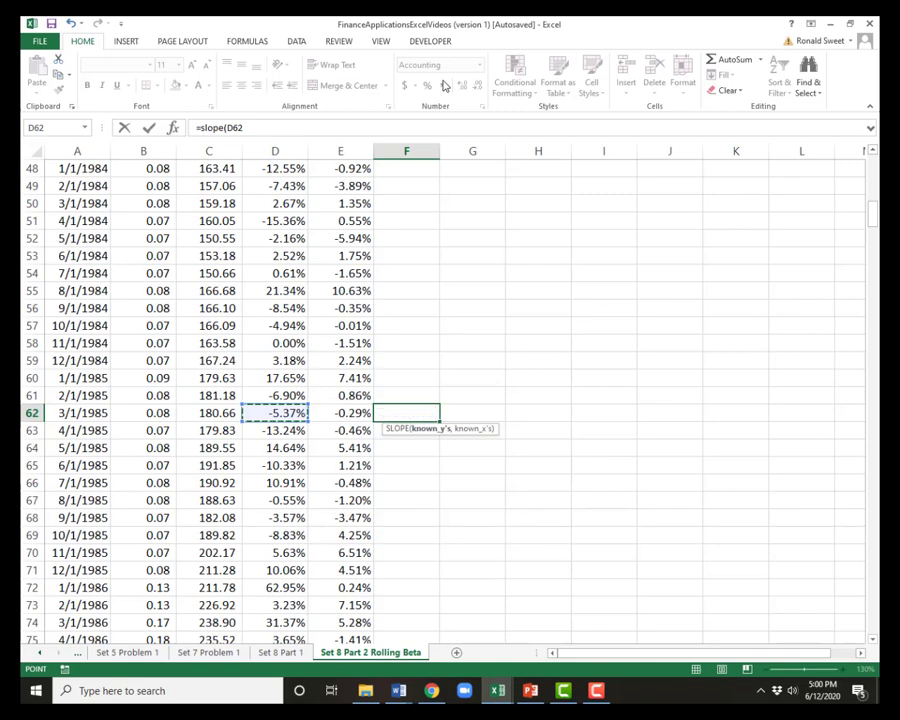
{"action": "key", "text": "ctrl+shift+Up"}
{"action": "type", "text": ","}
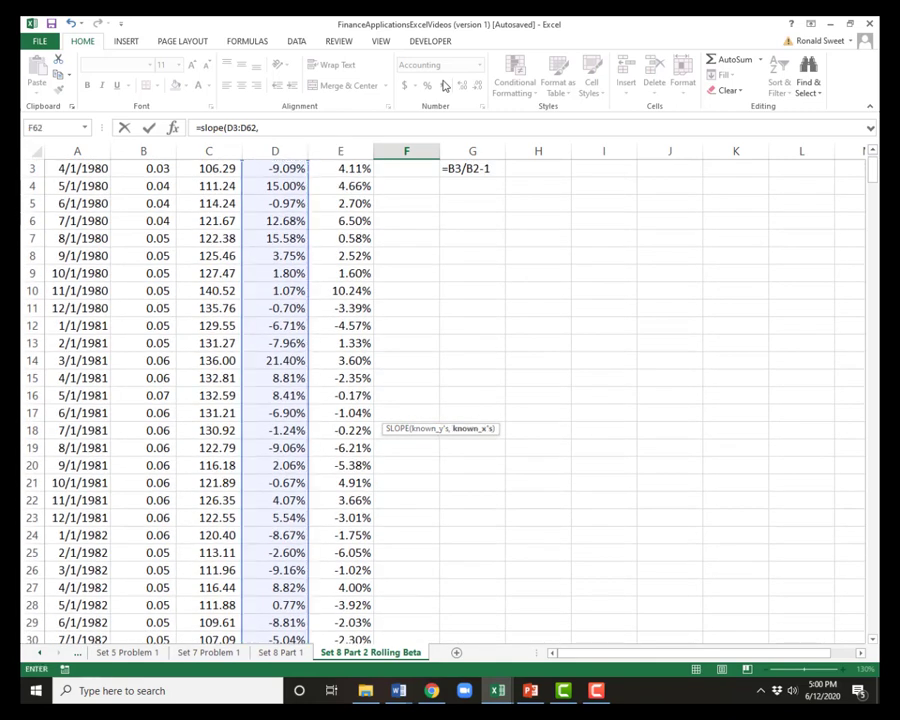
{"action": "key", "text": "Left"}
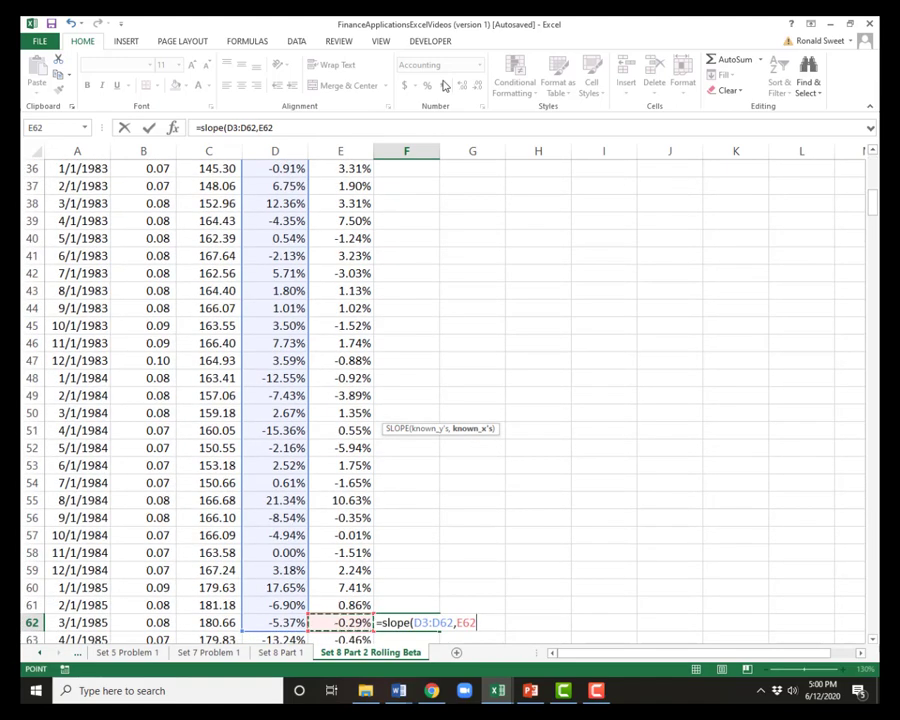
{"action": "key", "text": "ctrl+shift+Up"}
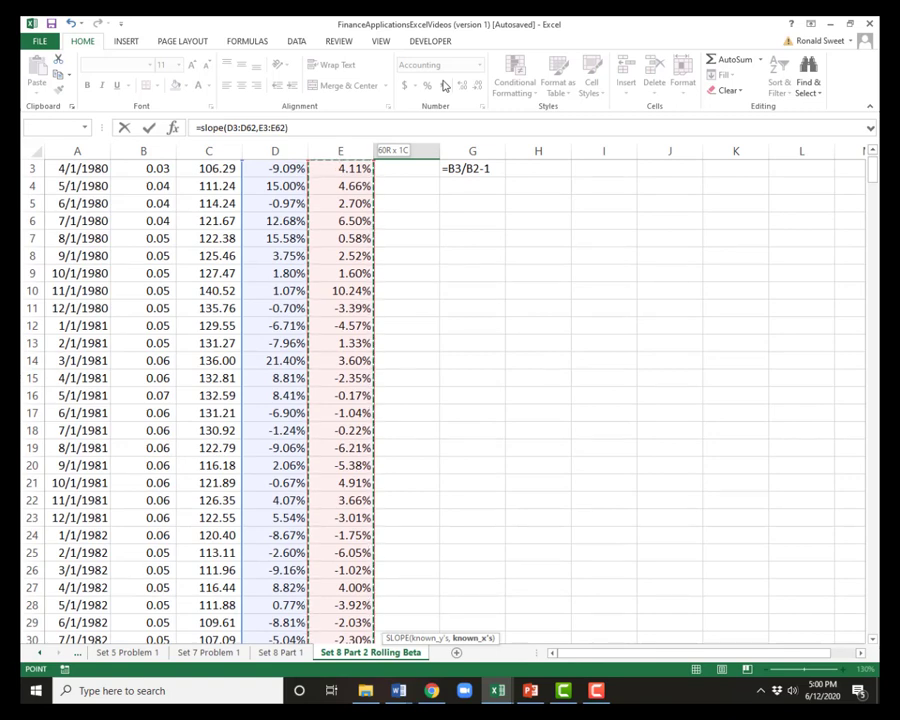
{"action": "key", "text": "Return"}
{"action": "key", "text": "Up"}
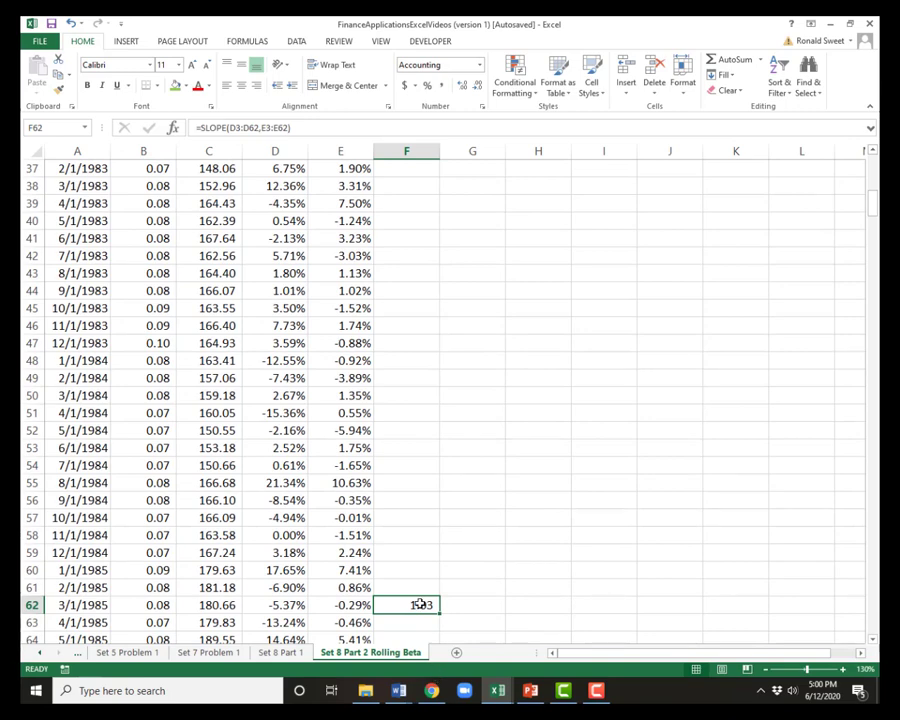
Step: Fill the SLOPE formula in F62 down alongside all the remaining monthly returns
{"action": "scroll", "coordinate": [453, 452], "scroll_direction": "down", "scroll_amount": 3}
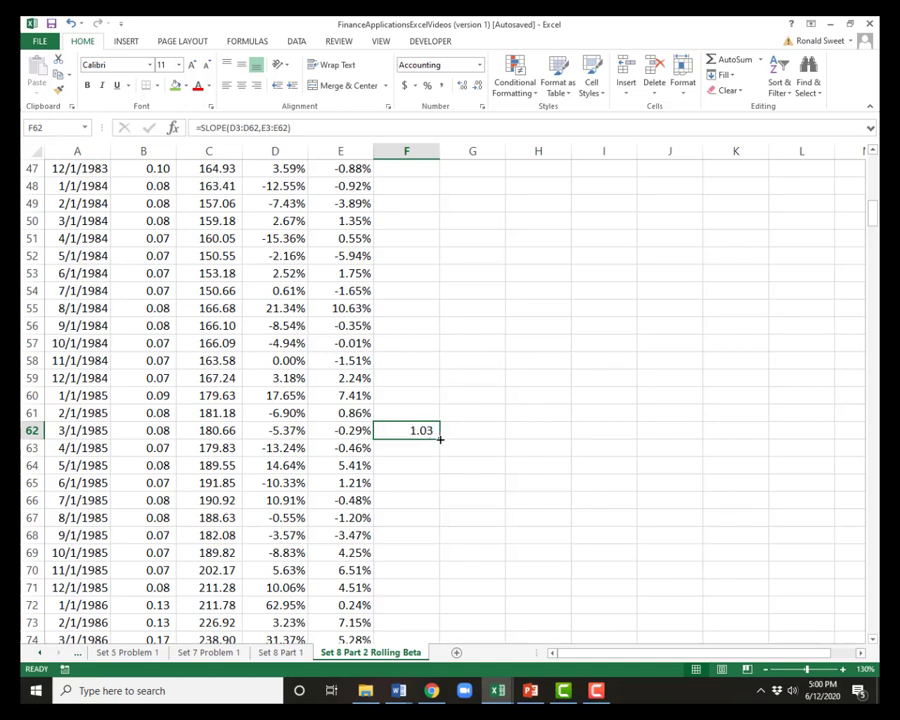
{"action": "double_click", "coordinate": [439, 438]}
{"action": "left_click", "coordinate": [412, 432]}
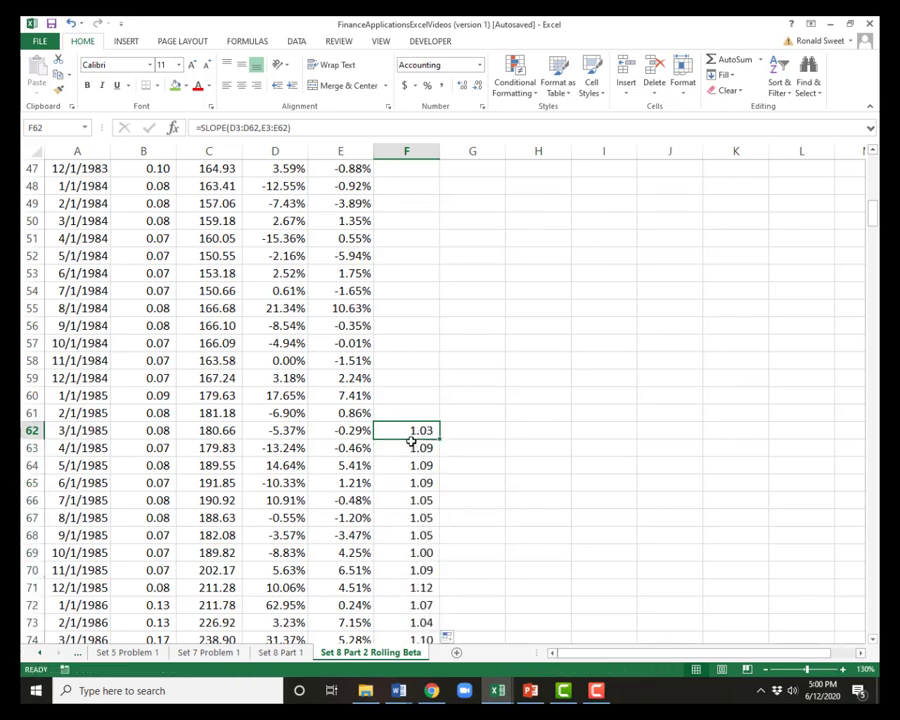
Step: Examine the copied SLOPE formulas in F62:F71 to see how the 60-month window shifts
{"action": "left_click", "coordinate": [414, 450]}
{"action": "left_click", "coordinate": [415, 480]}
{"action": "left_click", "coordinate": [414, 430]}
{"action": "left_click", "coordinate": [412, 448]}
{"action": "left_click", "coordinate": [416, 484]}
{"action": "left_click", "coordinate": [415, 510]}
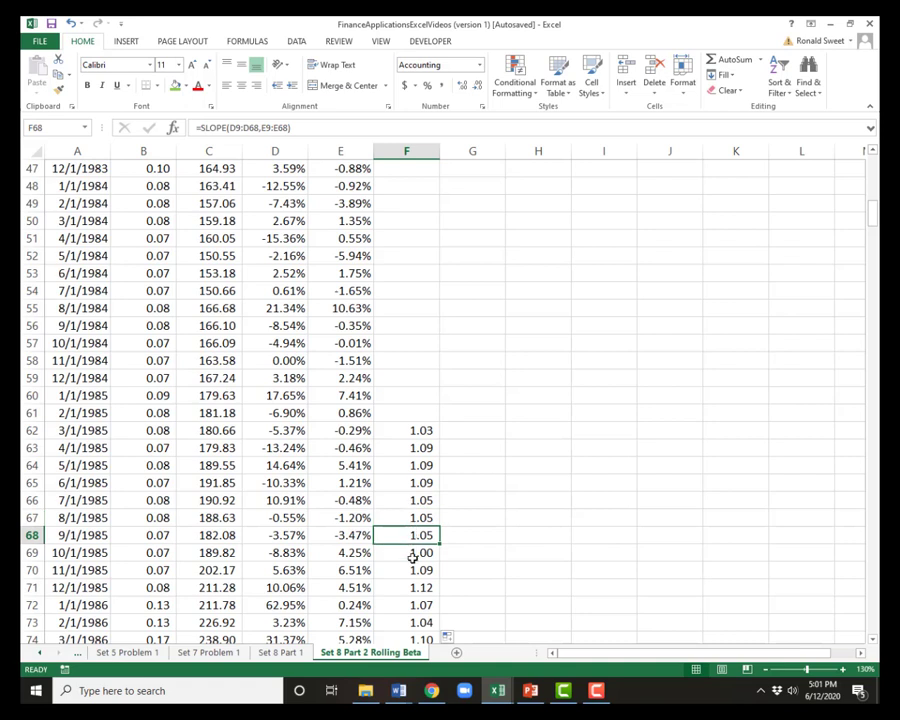
{"action": "left_click", "coordinate": [410, 550]}
{"action": "left_click", "coordinate": [421, 587]}
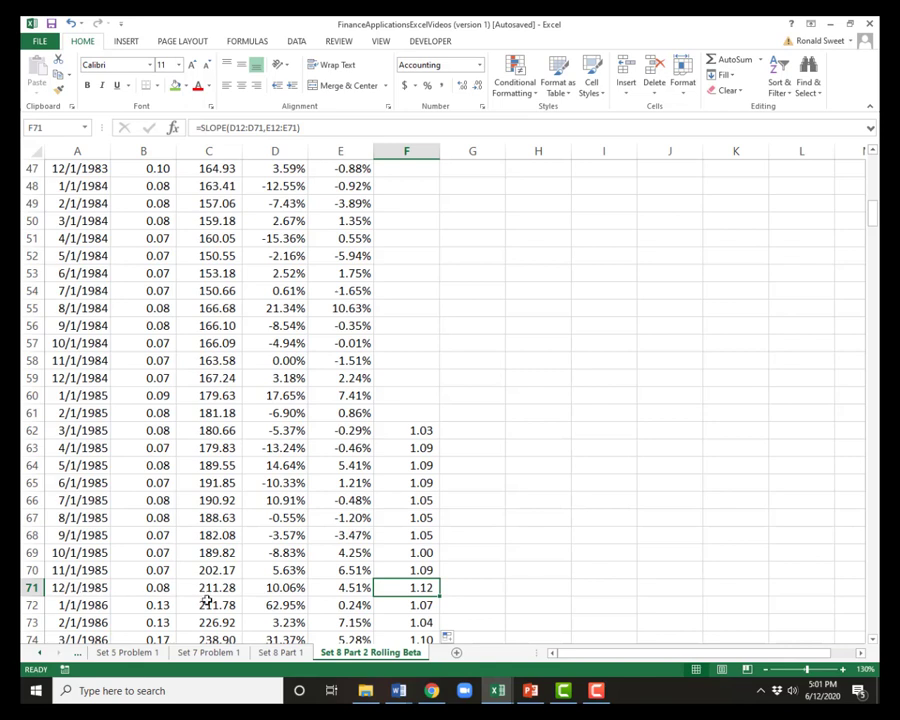
Step: Enter the percentile levels 0.5, 0.9 and 0.1 across G61:I61
{"action": "left_click", "coordinate": [472, 418]}
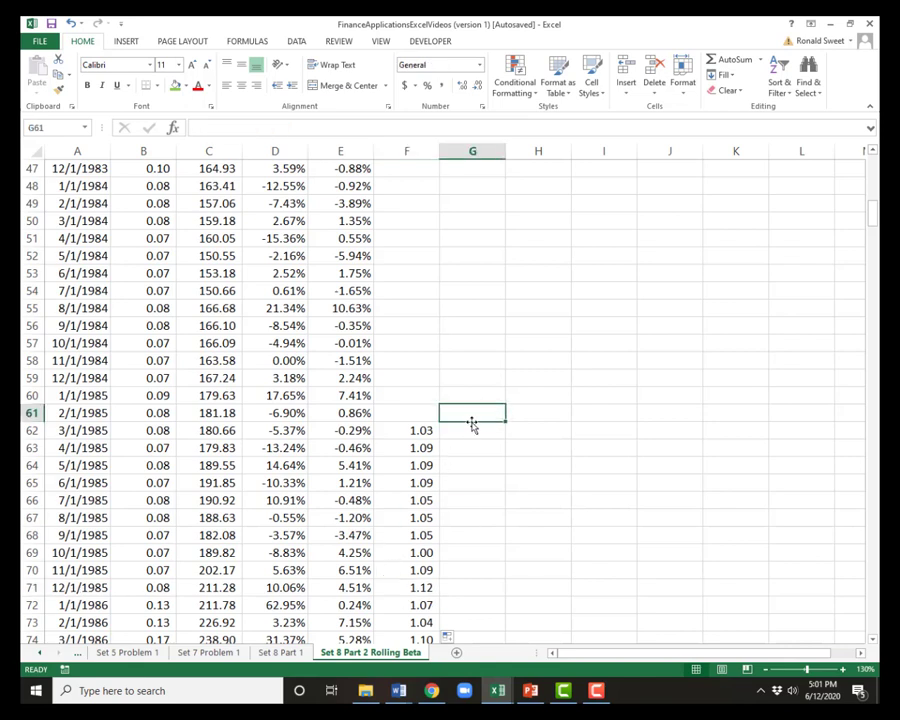
{"action": "type", "text": ".5"}
{"action": "key", "text": "Tab"}
{"action": "type", "text": "."}
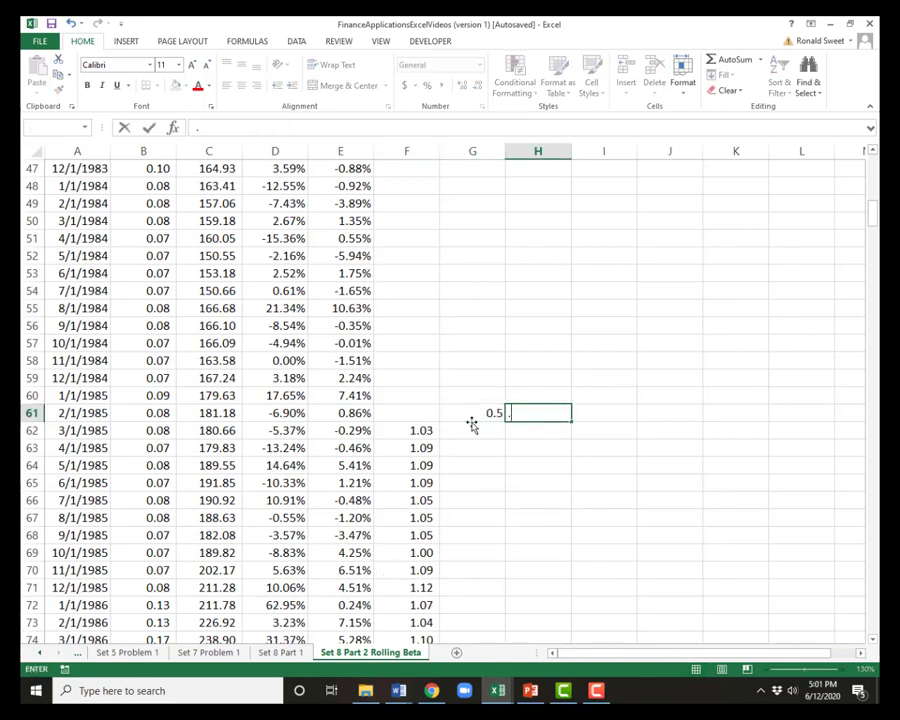
{"action": "type", "text": "9"}
{"action": "key", "text": "Tab"}
{"action": "type", "text": ".1"}
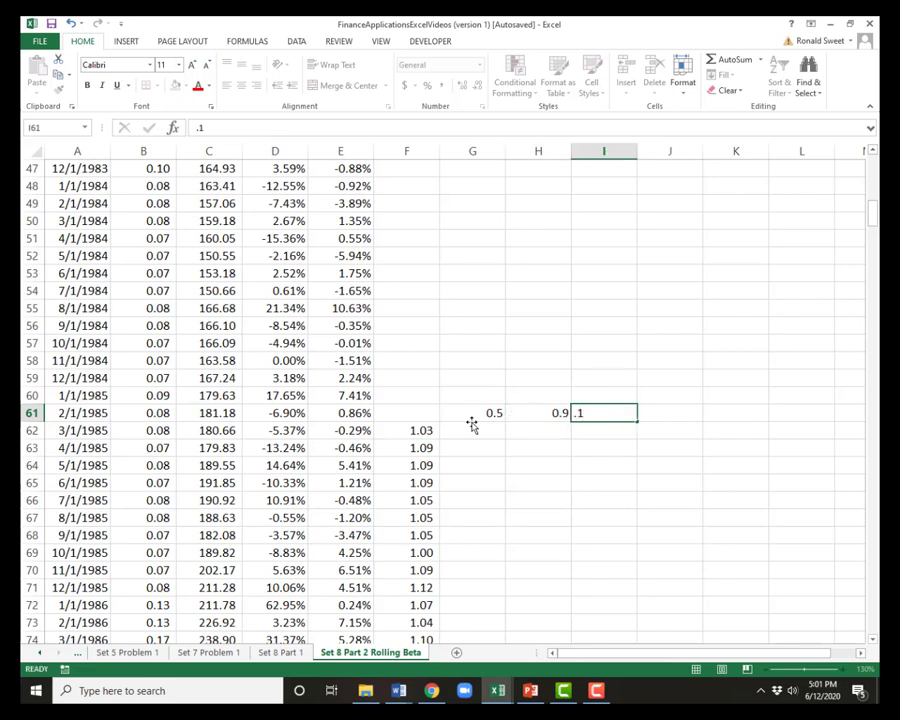
{"action": "left_click", "coordinate": [472, 420]}
{"action": "key", "text": "Tab"}
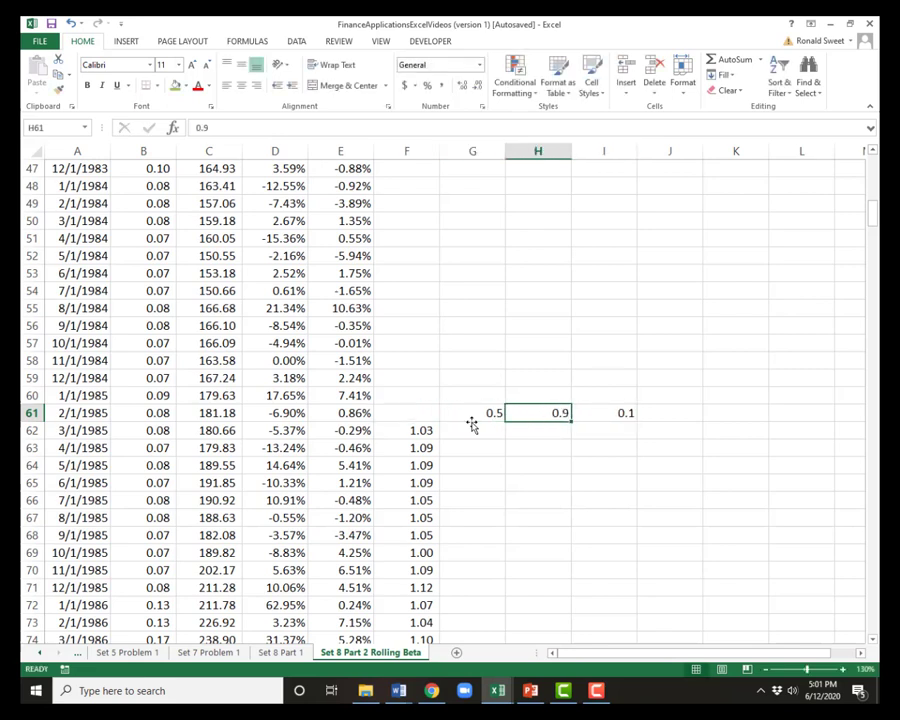
{"action": "key", "text": "Tab"}
{"action": "key", "text": "Down"}
{"action": "left_click", "coordinate": [472, 428]}
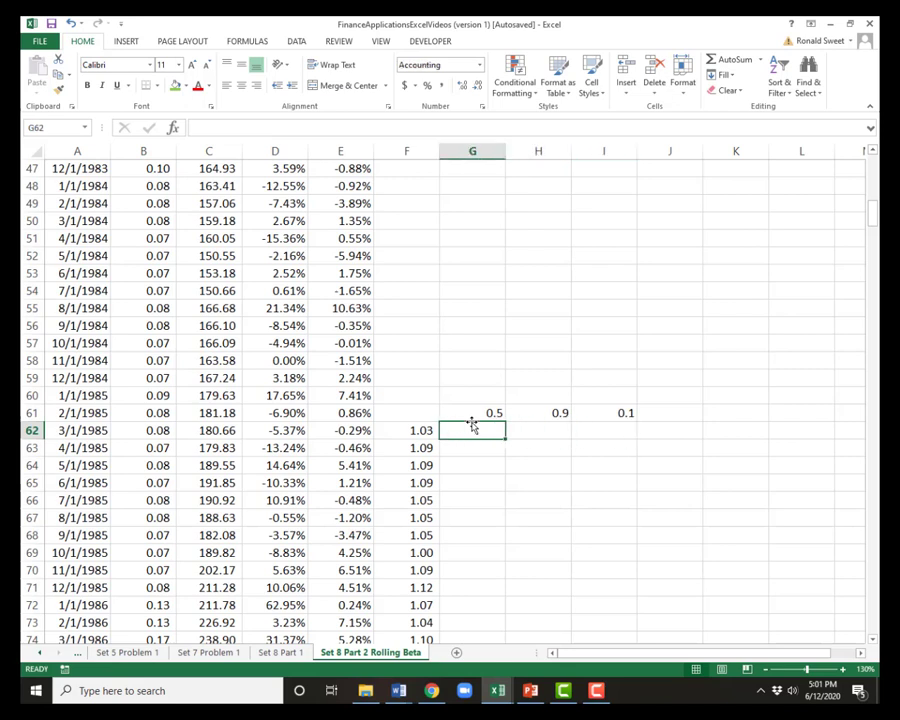
Step: Turn the SLOPE formula in F62 into text and copy it to J62 as a visible formula note
{"action": "type", "text": "="}
{"action": "key", "text": "Escape"}
{"action": "key", "text": "Left"}
{"action": "key", "text": "F2"}
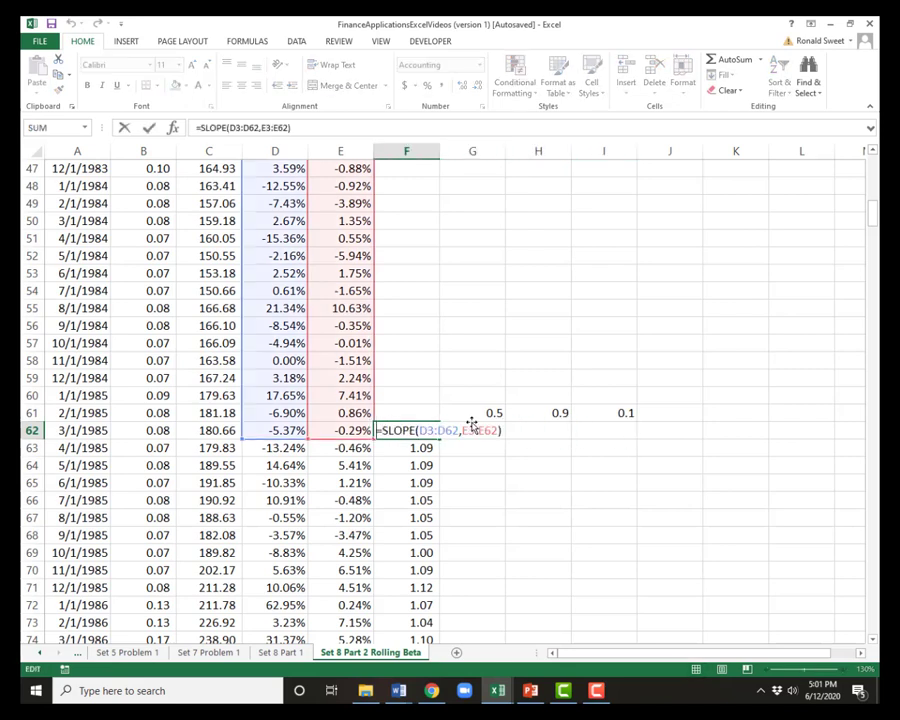
{"action": "type", "text": "'"}
{"action": "key", "text": "ctrl+Return"}
{"action": "key", "text": "ctrl+c"}
{"action": "key", "text": "Right"}
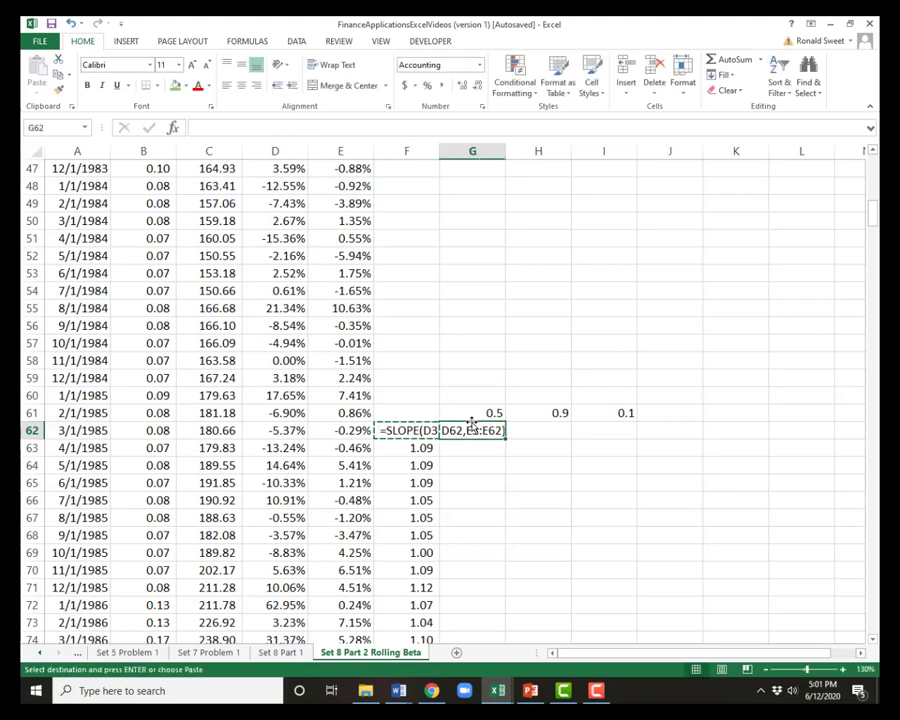
{"action": "key", "text": "Right"}
{"action": "key", "text": "Right"}
{"action": "key", "text": "Right"}
{"action": "key", "text": "ctrl+v"}
Step: Restore F62 to the live formula =SLOPE(D3:D62,E3:E62) by removing its leading apostrophe
{"action": "key", "text": "Left"}
{"action": "key", "text": "Left"}
{"action": "key", "text": "Left"}
{"action": "key", "text": "Left"}
{"action": "key", "text": "F2"}
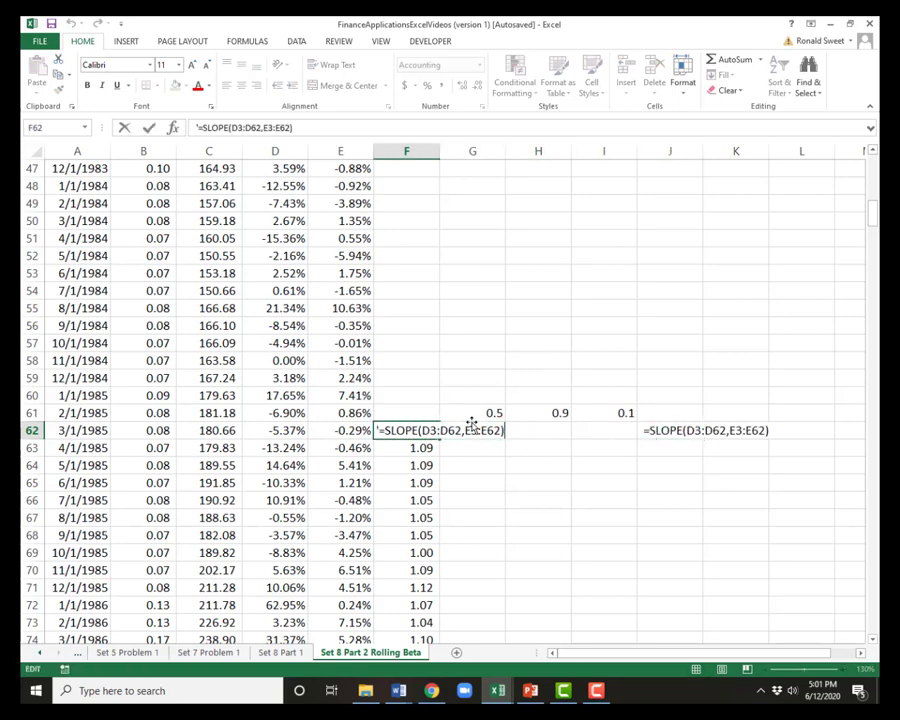
{"action": "key", "text": "Home"}
{"action": "key", "text": "Delete"}
{"action": "key", "text": "ctrl+Return"}
Step: Enter =PERCENTILE($F$62:$F$484,G61) in G62 and fill the formula across to I62
{"action": "key", "text": "Right"}
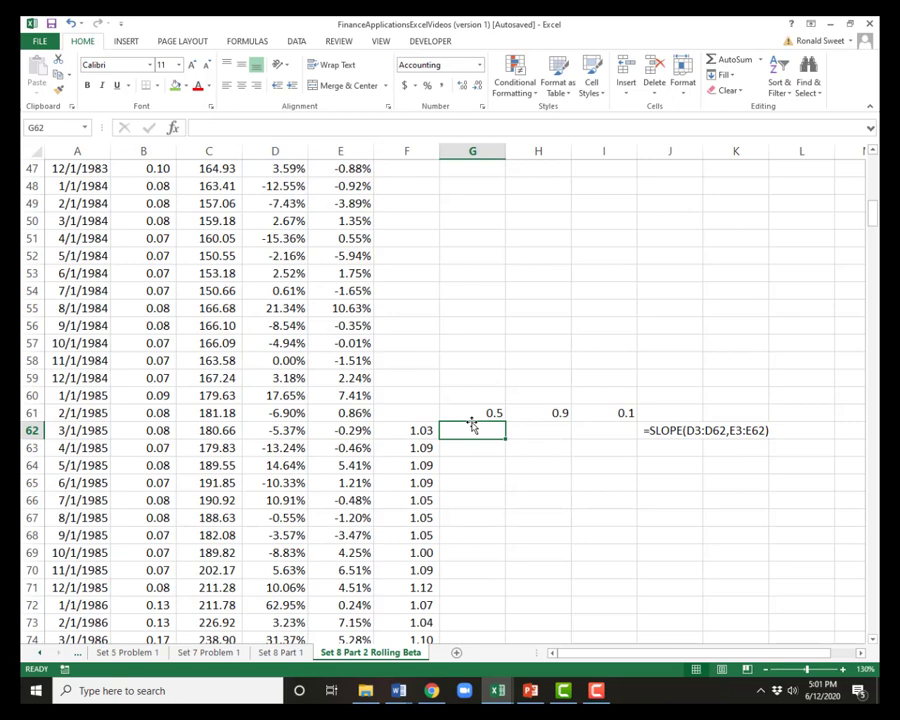
{"action": "type", "text": "=p"}
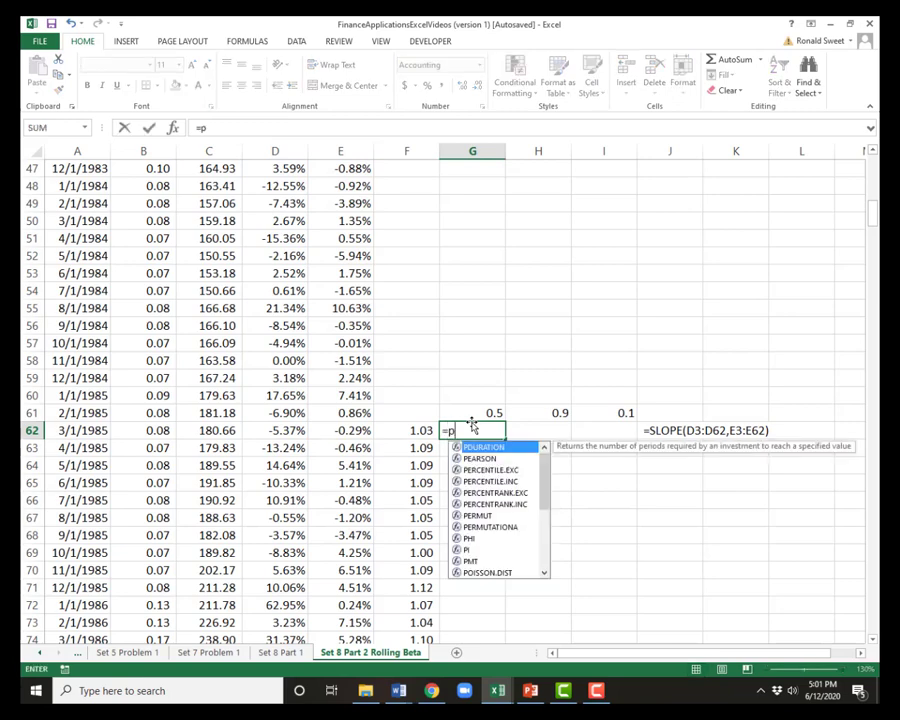
{"action": "type", "text": "ercentile("}
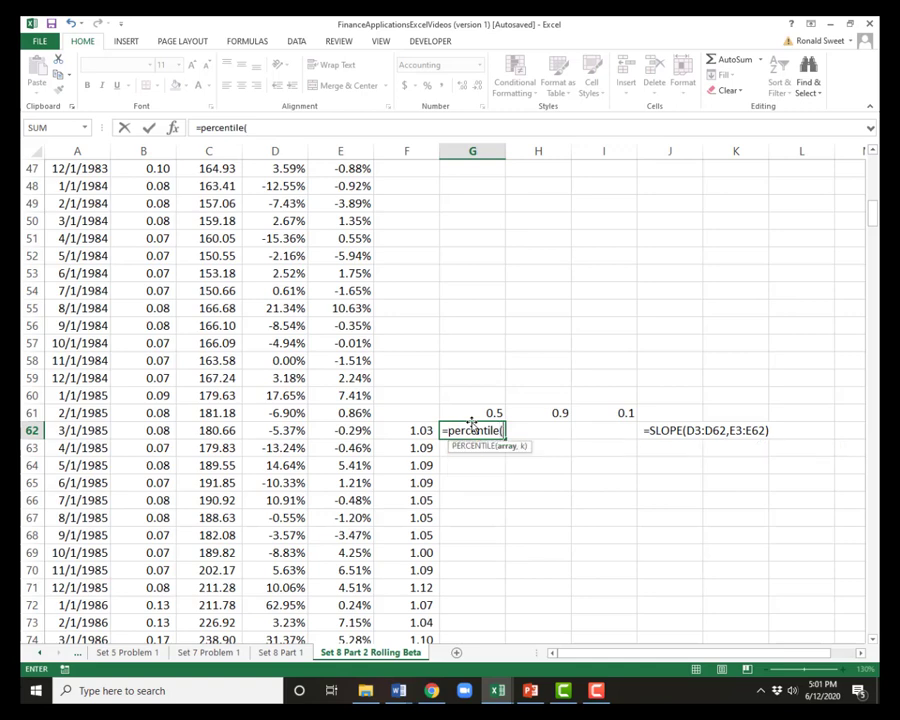
{"action": "key", "text": "Left"}
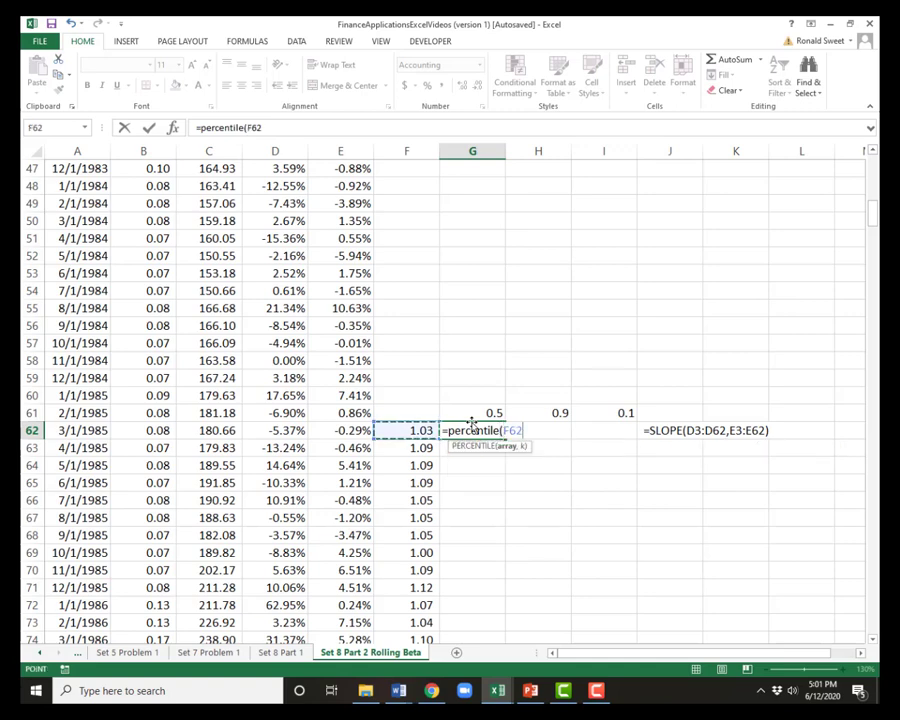
{"action": "key", "text": "ctrl+shift+Down"}
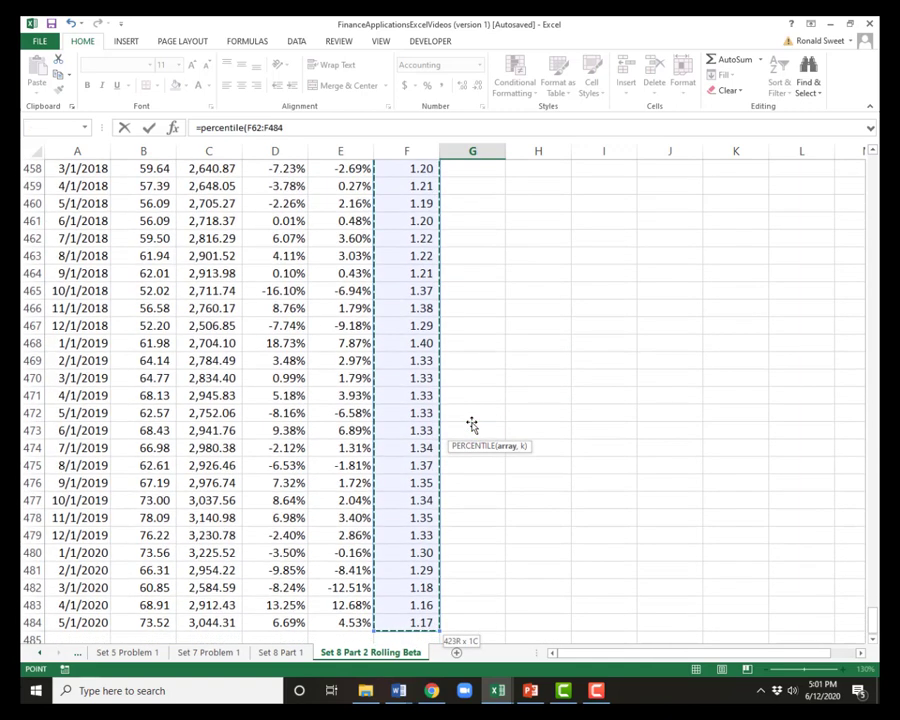
{"action": "key", "text": "F4"}
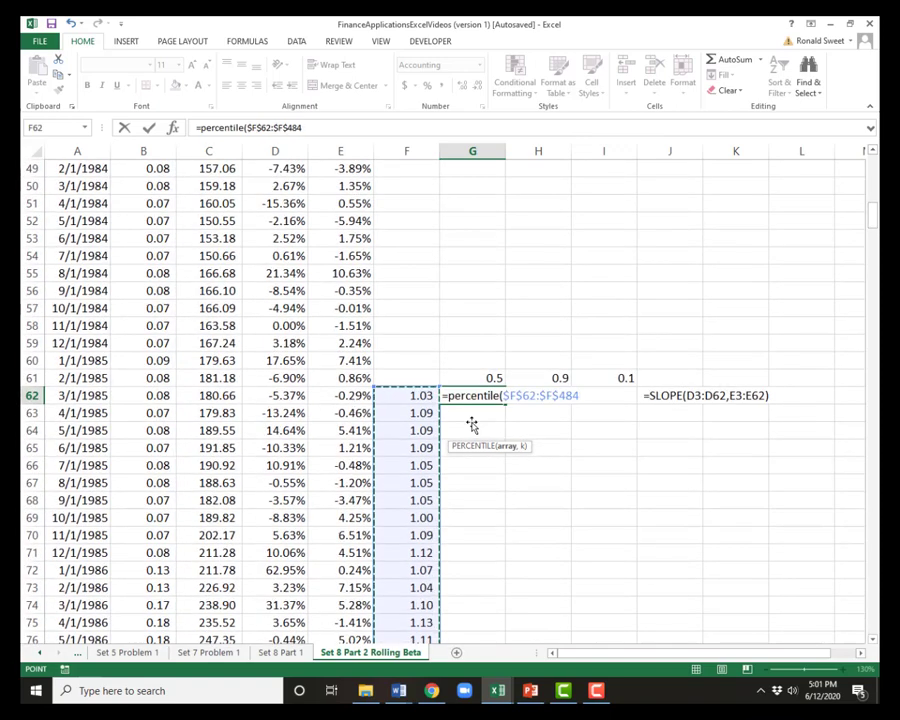
{"action": "type", "text": ","}
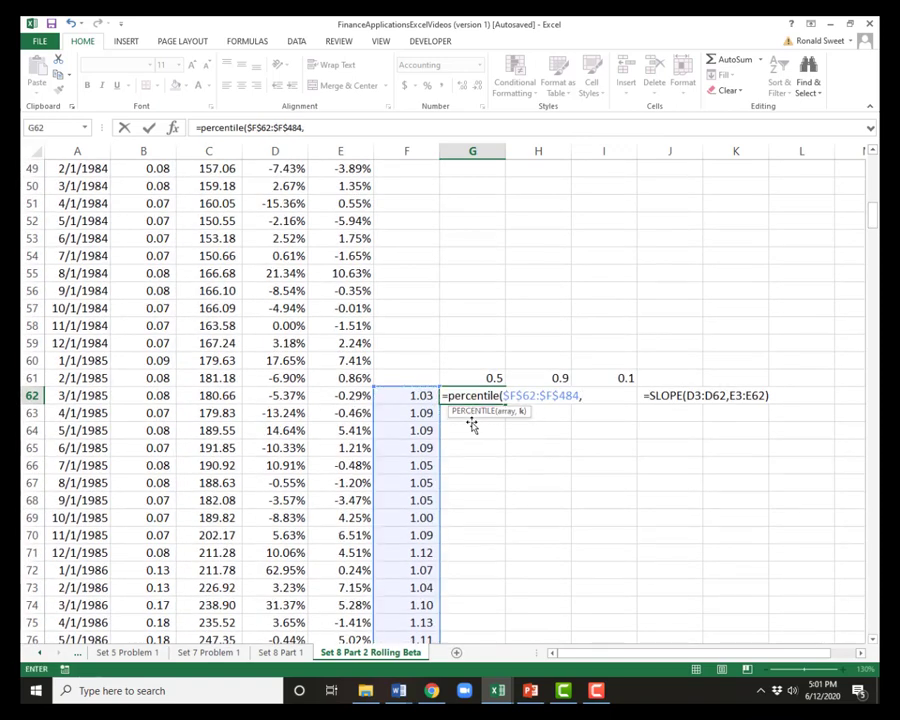
{"action": "key", "text": "Up"}
{"action": "type", "text": ")"}
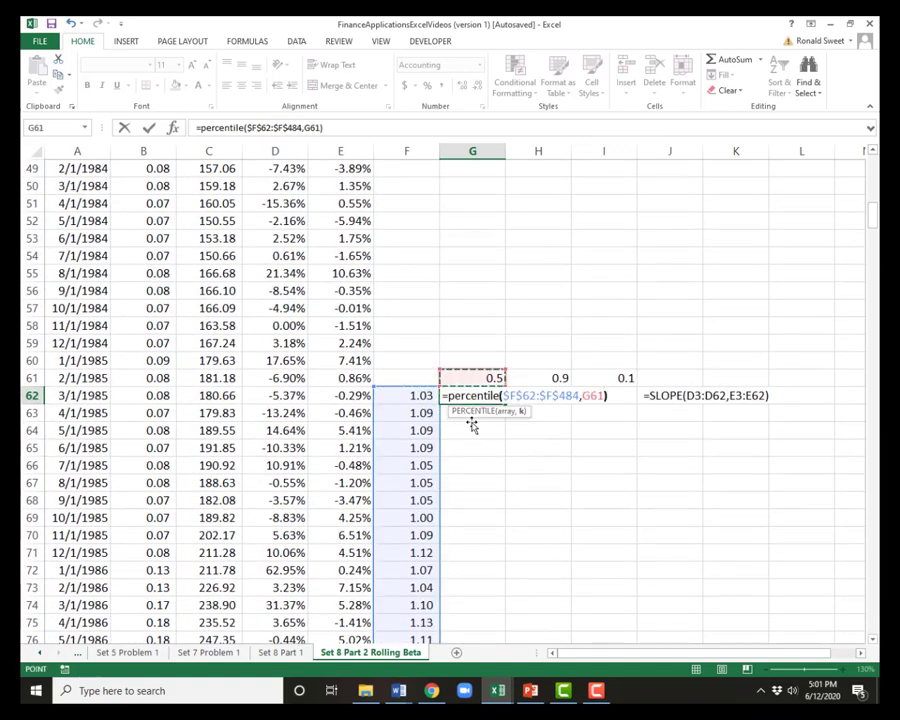
{"action": "key", "text": "Return"}
{"action": "key", "text": "Up"}
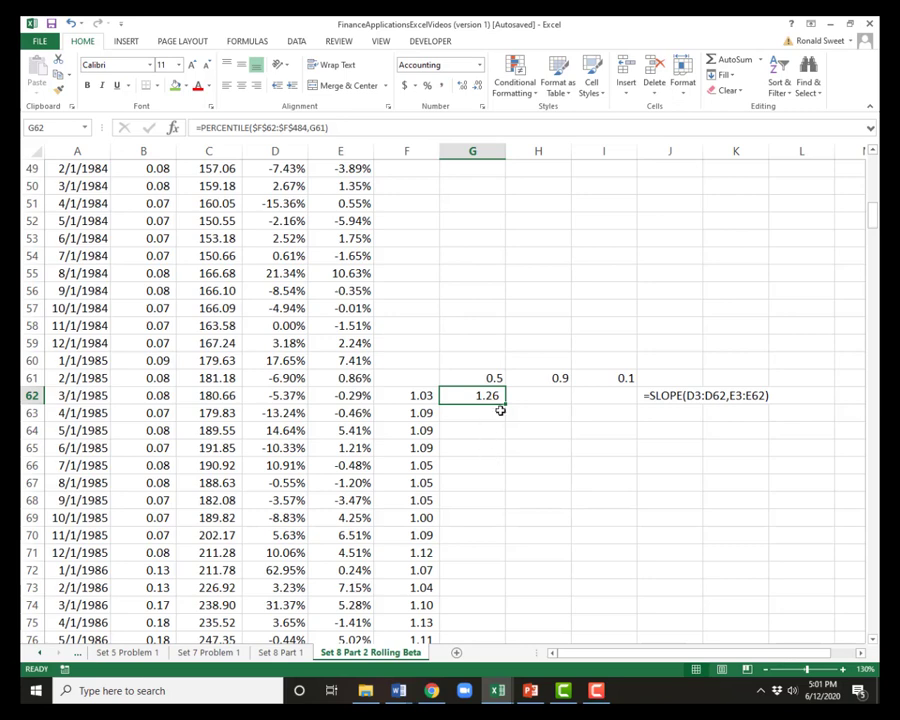
{"action": "left_click_drag", "start_coordinate": [505, 403], "coordinate": [632, 402]}
Step: Turn the PERCENTILE formula in G62 into text and copy it to J63 as a visible formula note
{"action": "double_click", "coordinate": [466, 395]}
{"action": "key", "text": "Home"}
{"action": "type", "text": "'"}
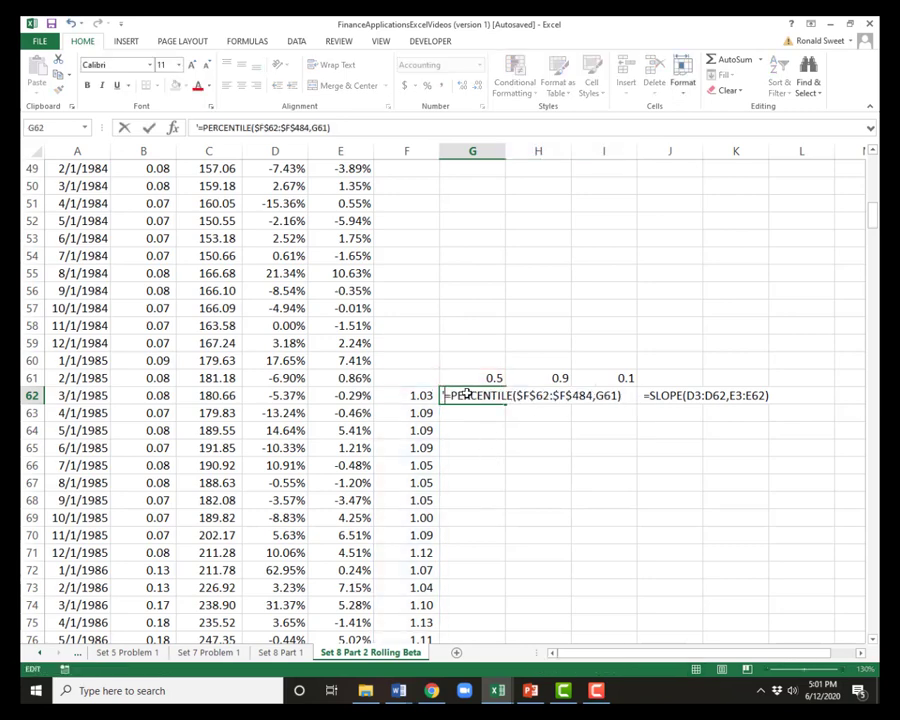
{"action": "key", "text": "Return"}
{"action": "key", "text": "Up"}
{"action": "key", "text": "ctrl+c"}
{"action": "key", "text": "Right"}
{"action": "key", "text": "Right"}
{"action": "key", "text": "Right"}
{"action": "key", "text": "Down"}
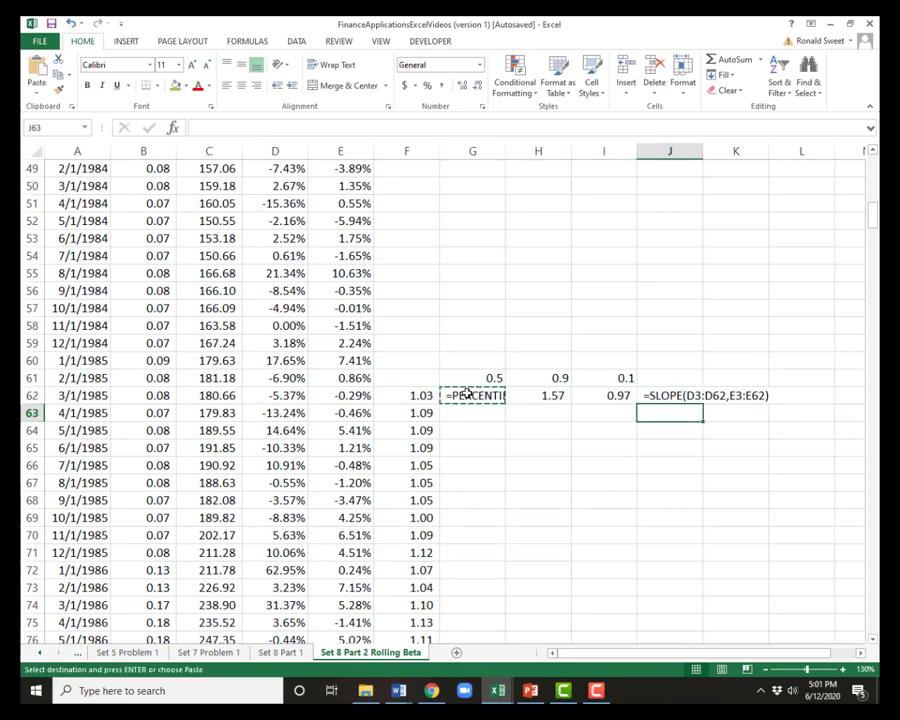
{"action": "key", "text": "Return"}
Step: Restore G62 to the live formula =PERCENTILE($F$62:$F$484,G61) by removing its leading apostrophe
{"action": "key", "text": "Left"}
{"action": "left_click", "coordinate": [466, 395]}
{"action": "double_click", "coordinate": [466, 395]}
{"action": "key", "text": "Home"}
{"action": "key", "text": "Delete"}
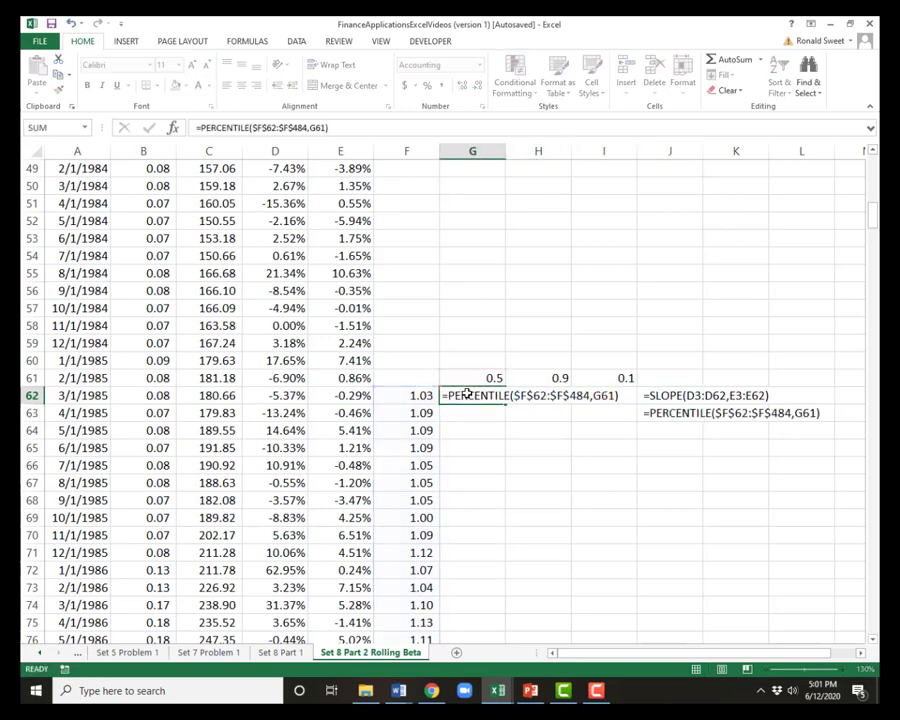
{"action": "key", "text": "Return"}
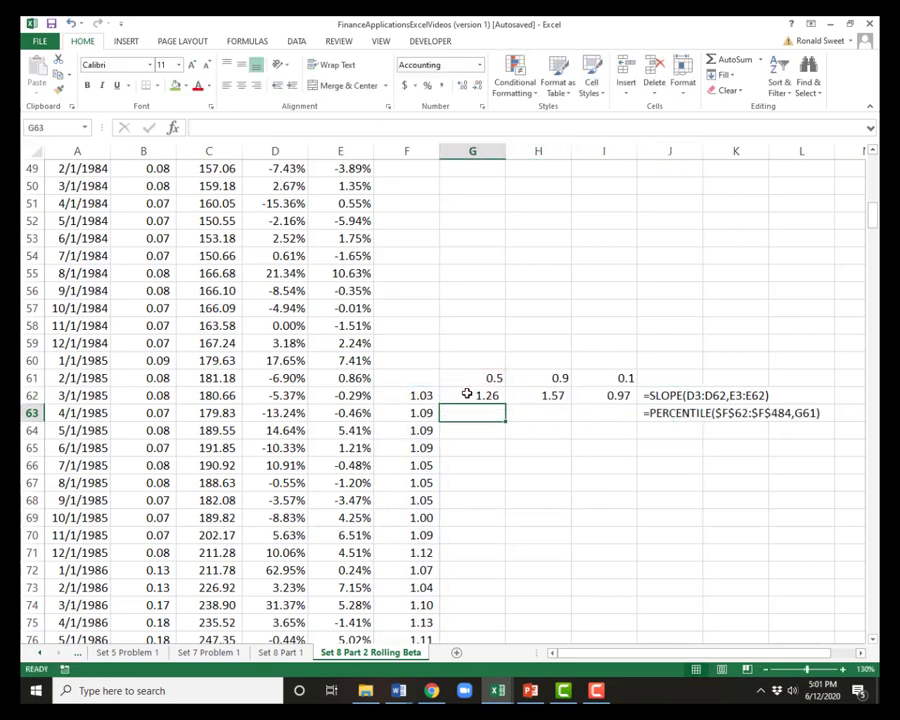
Step: Enter =G62 in G63 and copy the reference across to I63
{"action": "type", "text": "="}
{"action": "left_click", "coordinate": [466, 395]}
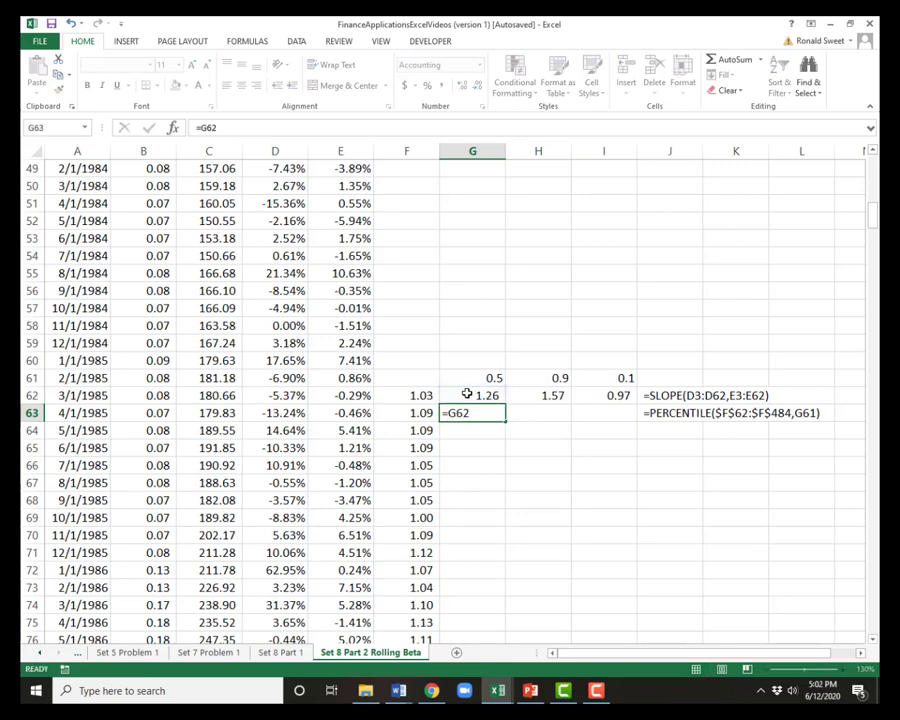
{"action": "key", "text": "Return"}
{"action": "key", "text": "Up"}
{"action": "key", "text": "ctrl+c"}
{"action": "key", "text": "shift+Right"}
{"action": "key", "text": "shift+Right"}
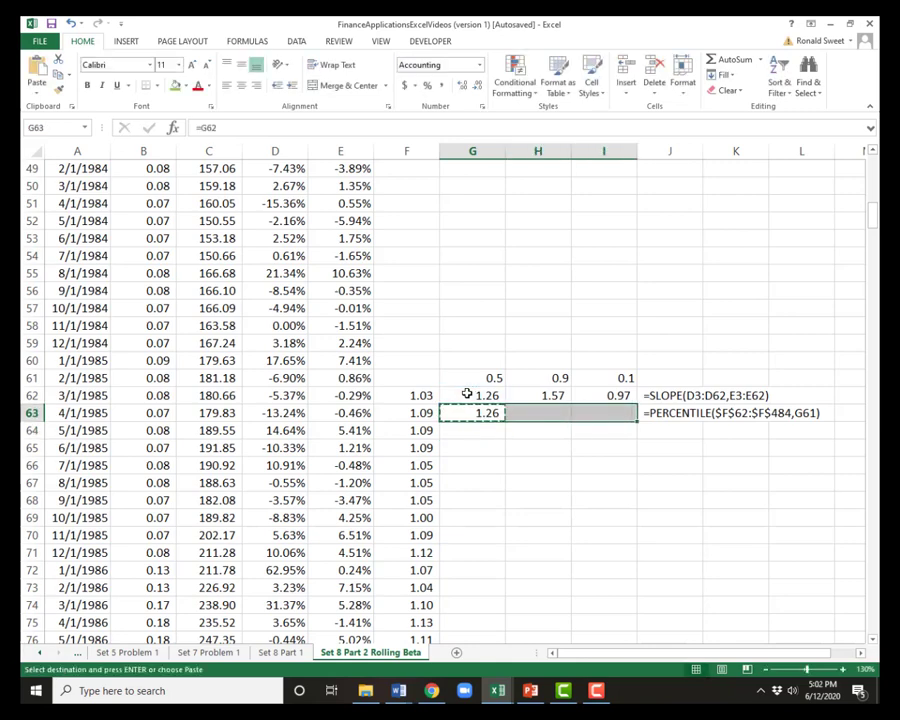
{"action": "key", "text": "ctrl+v"}
{"action": "key", "text": "Escape"}
Step: Turn the =G62 formula in G63 into text and copy it to J64 as a visible formula note
{"action": "key", "text": "F2"}
{"action": "key", "text": "Home"}
{"action": "type", "text": "'"}
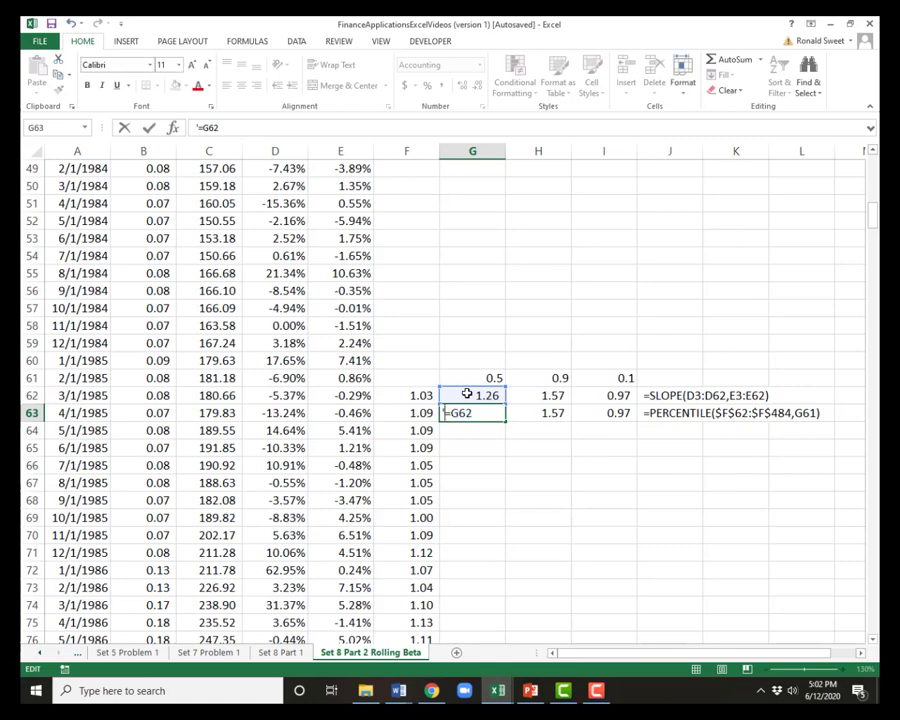
{"action": "key", "text": "Return"}
{"action": "key", "text": "Right"}
{"action": "key", "text": "Up"}
{"action": "key", "text": "Left"}
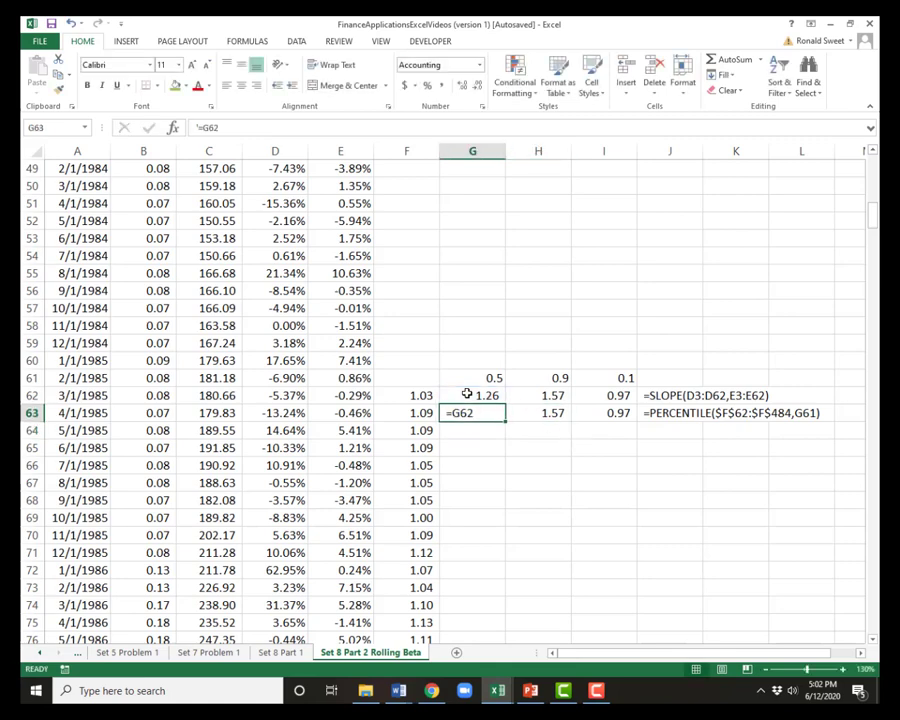
{"action": "key", "text": "ctrl+c"}
{"action": "key", "text": "Right"}
{"action": "key", "text": "Right"}
{"action": "key", "text": "Right"}
{"action": "key", "text": "Down"}
{"action": "key", "text": "ctrl+v"}
Step: Restore G63 to the live formula =G62 by removing its leading apostrophe
{"action": "key", "text": "Left"}
{"action": "key", "text": "Left"}
{"action": "key", "text": "Up"}
{"action": "key", "text": "Left"}
{"action": "key", "text": "F2"}
{"action": "key", "text": "Home"}
{"action": "key", "text": "Delete"}
{"action": "key", "text": "Return"}
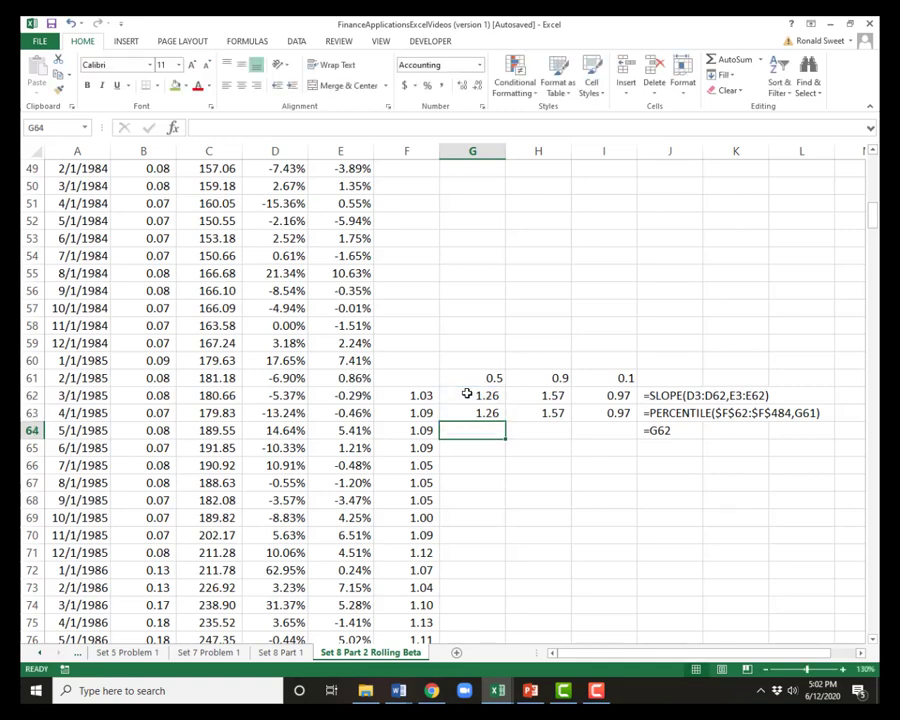
Step: Fill the percentile references in G63:I63 down to the last data row, 484
{"action": "key", "text": "Up"}
{"action": "key", "text": "shift+Right"}
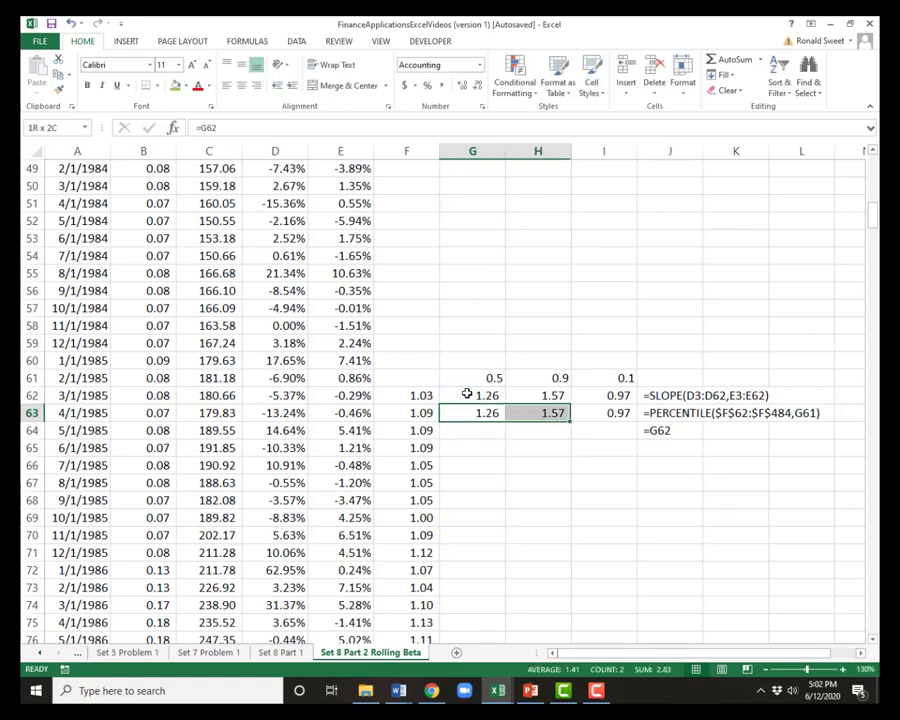
{"action": "key", "text": "shift+Right"}
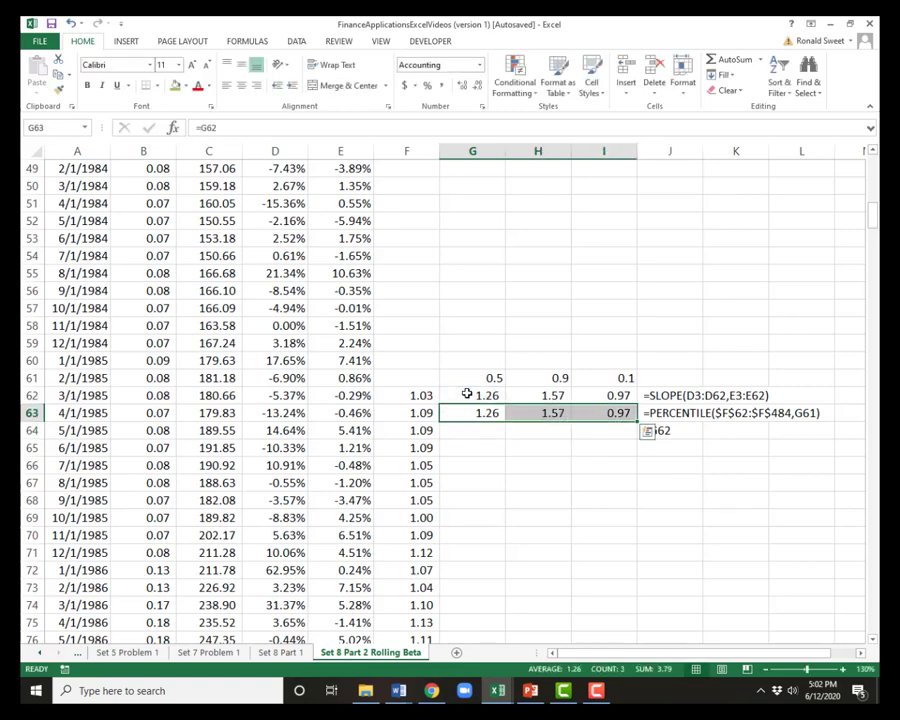
{"action": "double_click", "coordinate": [638, 422]}
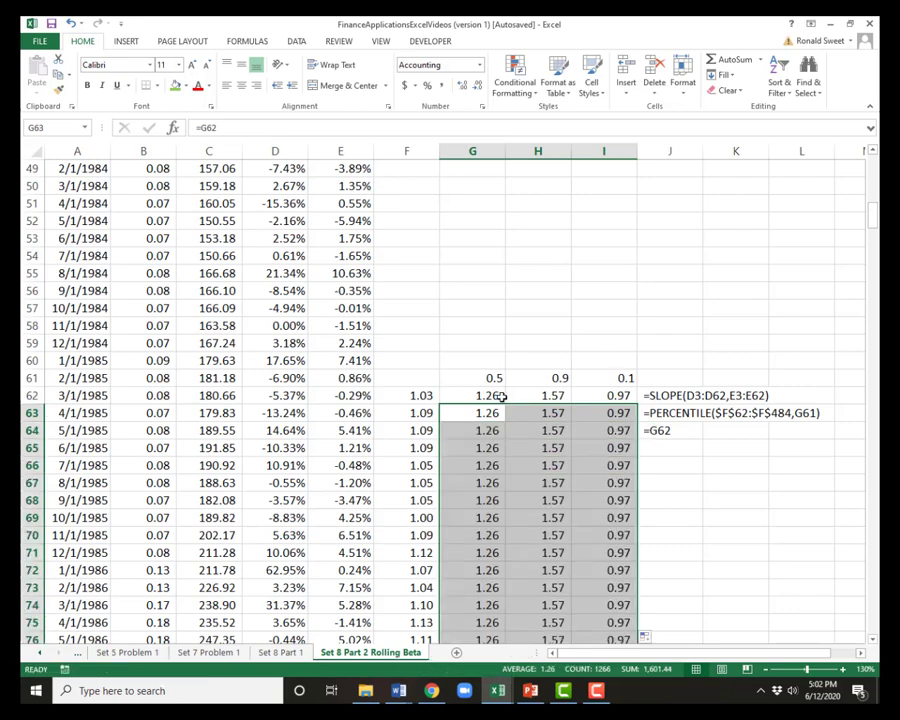
Step: Insert a basic 2-D line chart of the rolling betas and percentile columns in F62:I484
{"action": "left_click", "coordinate": [489, 398]}
{"action": "key", "text": "Left"}
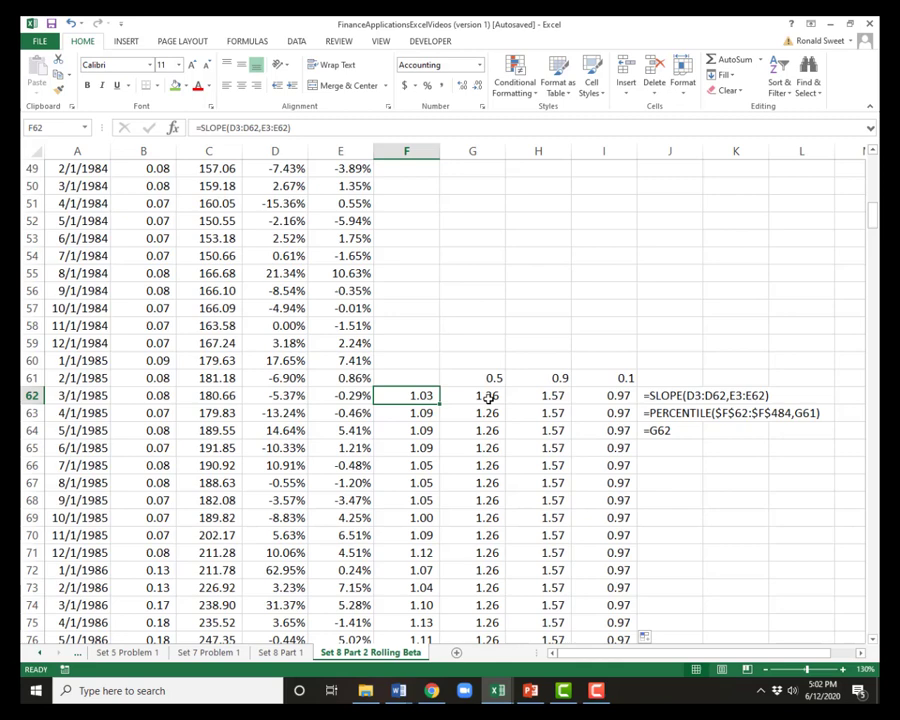
{"action": "key", "text": "alt+shift+F10"}
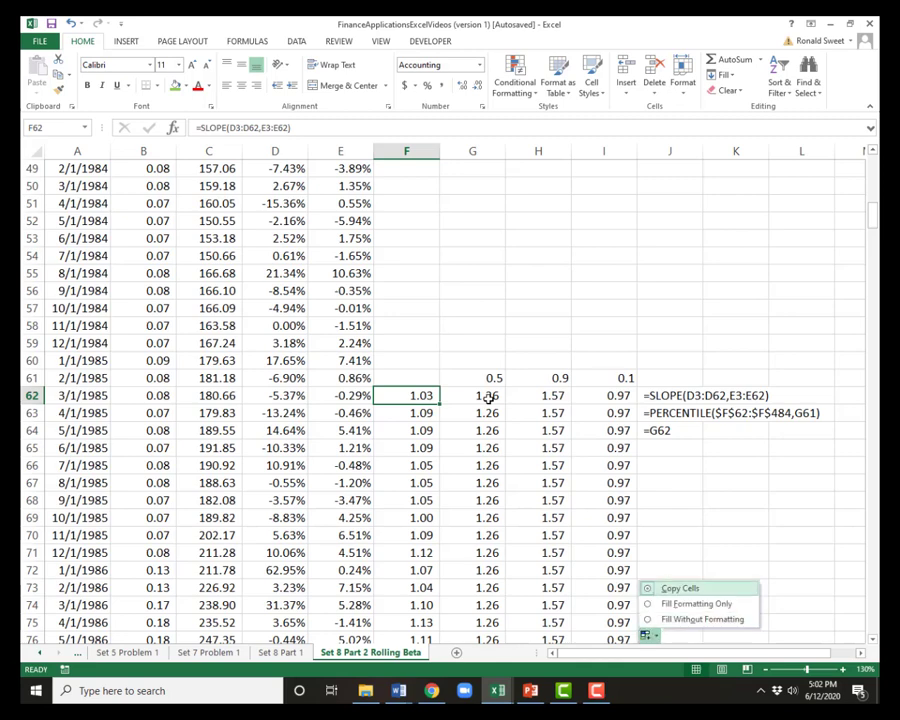
{"action": "key", "text": "Escape"}
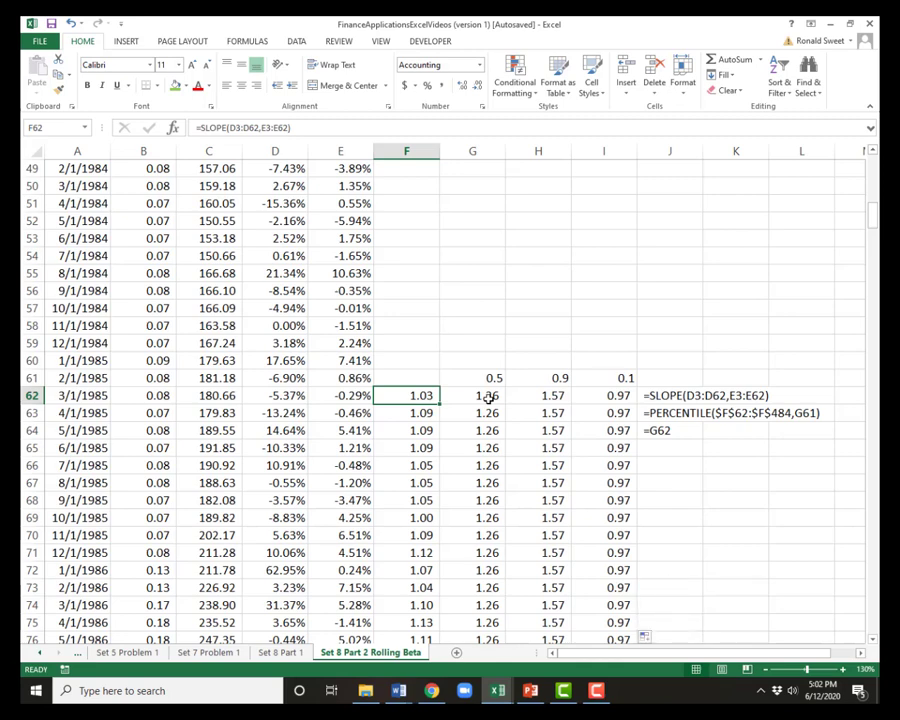
{"action": "key", "text": "ctrl+shift+Down"}
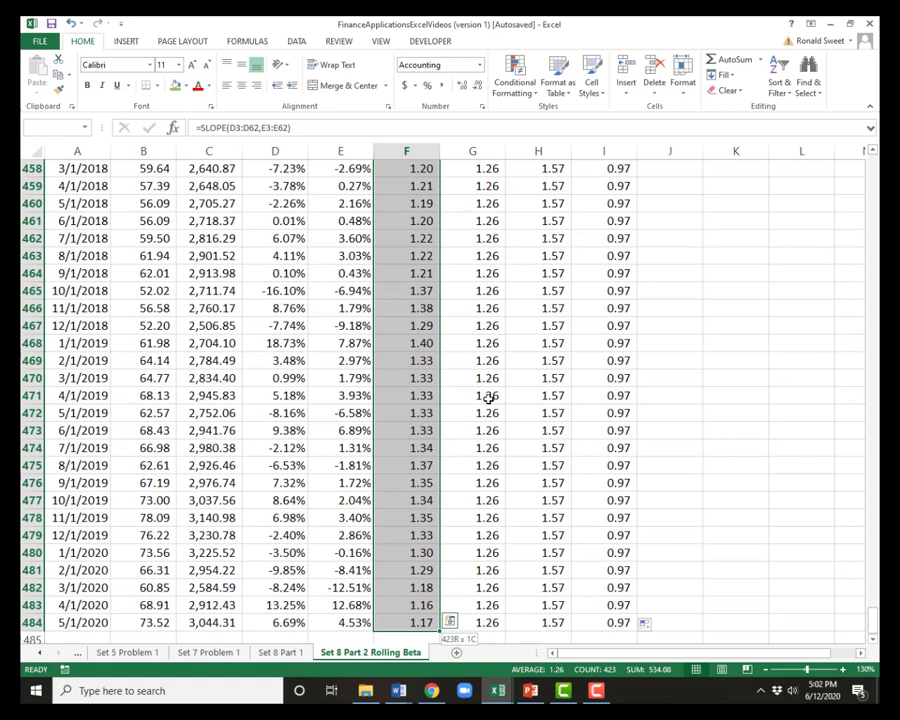
{"action": "key", "text": "ctrl+shift+Right"}
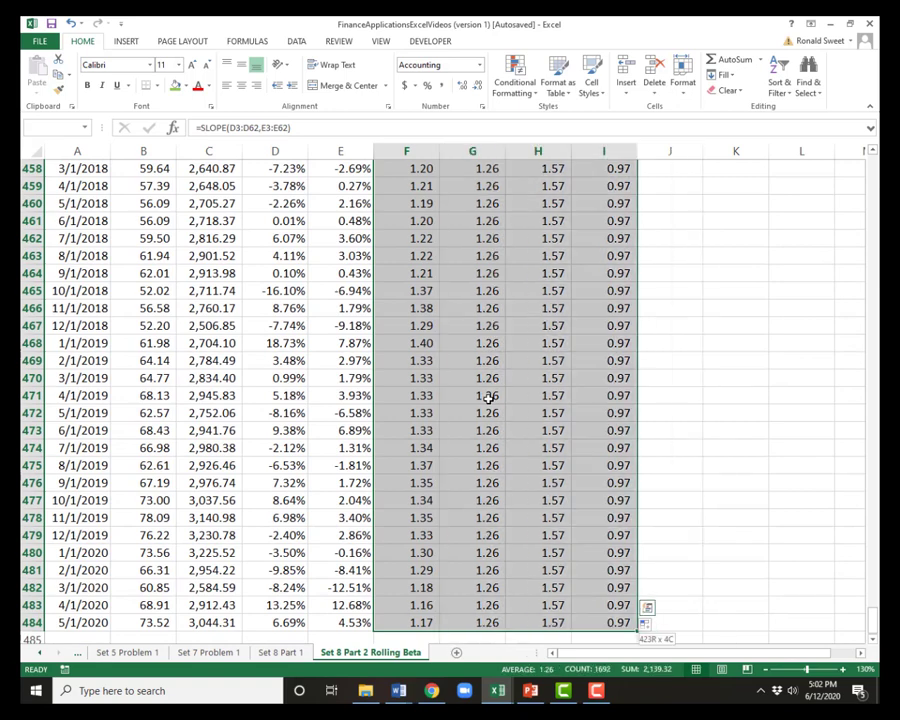
{"action": "key", "text": "shift+Up"}
{"action": "key", "text": "shift+Down"}
{"action": "left_click", "coordinate": [126, 41]}
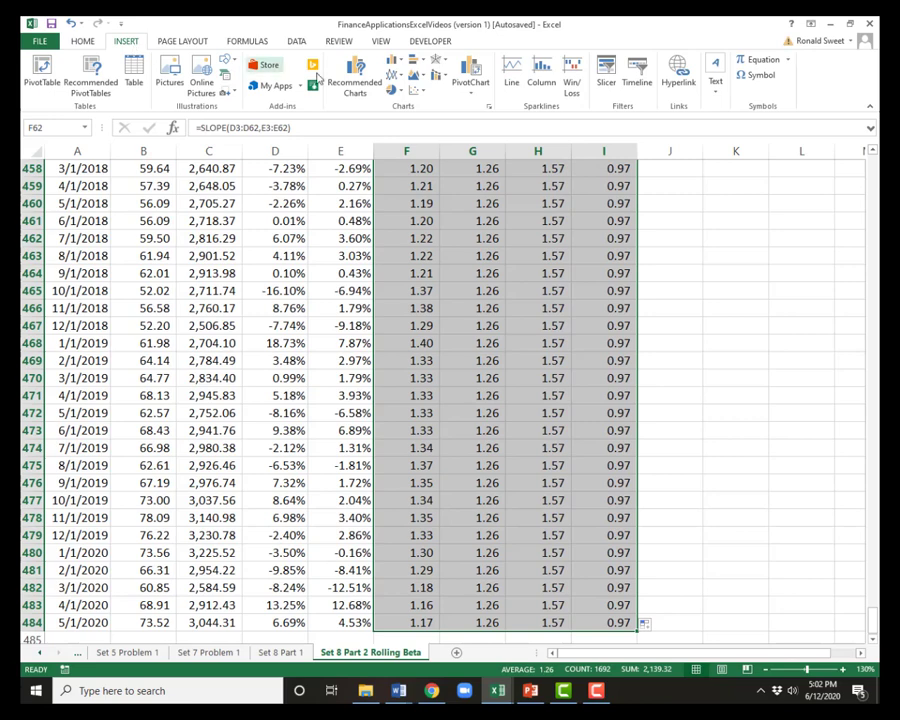
{"action": "left_click", "coordinate": [390, 78]}
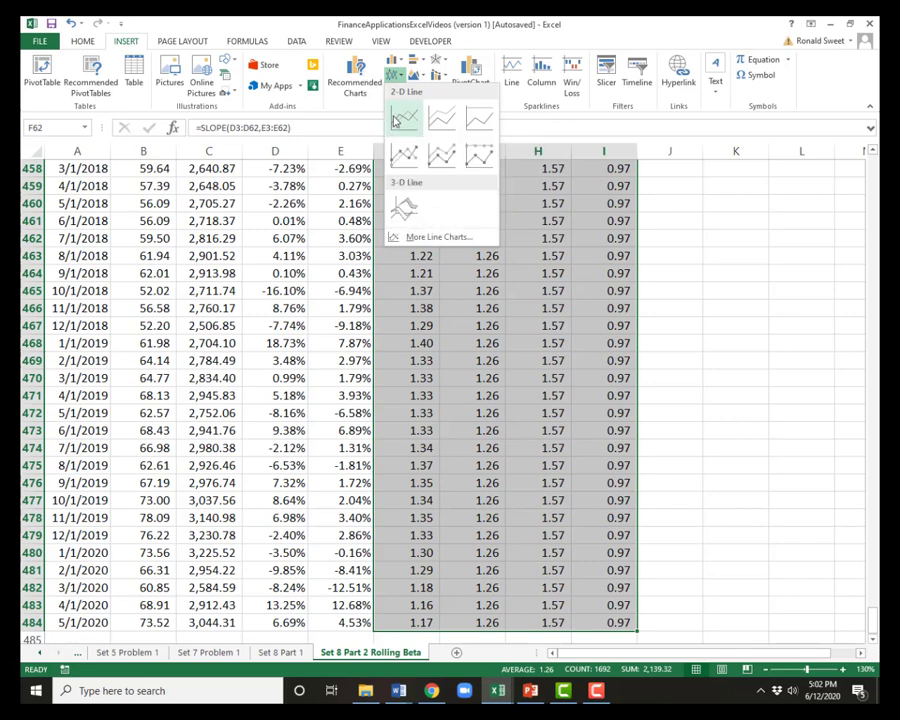
{"action": "left_click", "coordinate": [405, 117]}
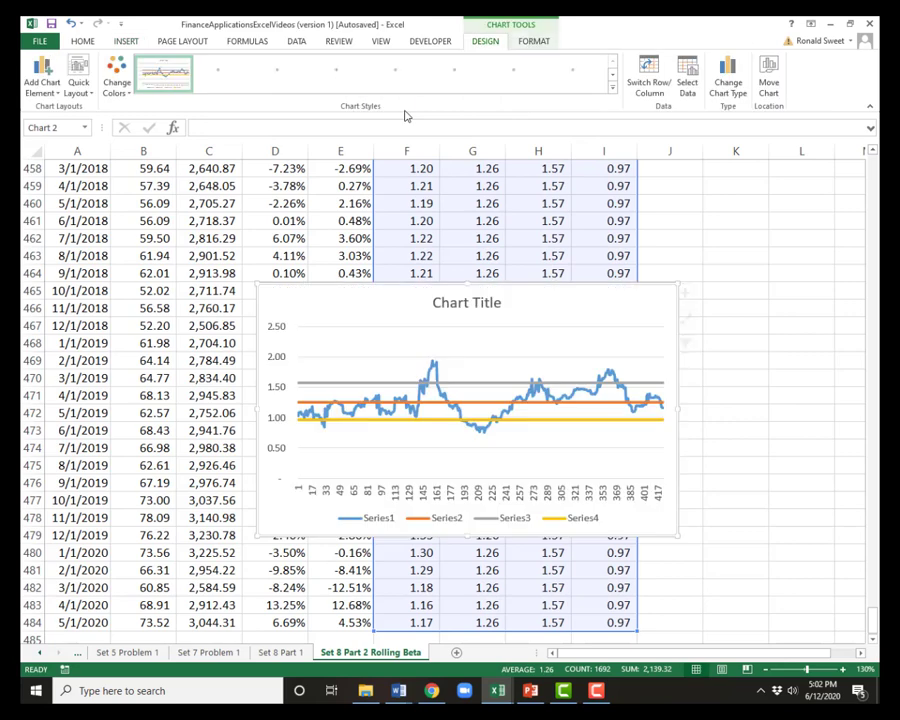
Step: Set the chart title to "PCAR Rolling 5-Year Beta" with "Monthly Data" on a second line
{"action": "left_click", "coordinate": [455, 301]}
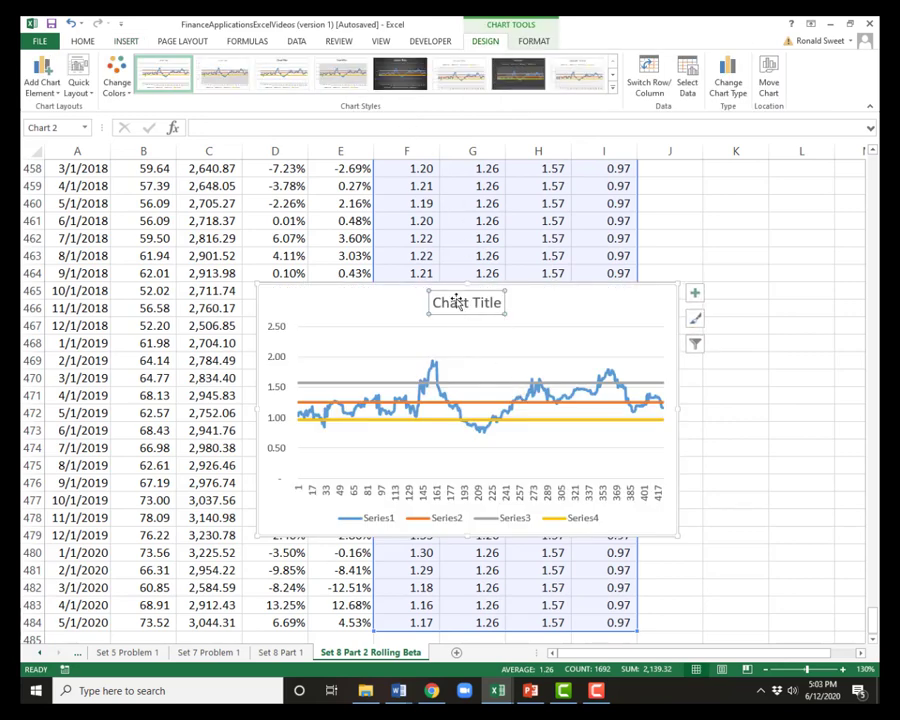
{"action": "left_click_drag", "start_coordinate": [433, 302], "coordinate": [506, 302]}
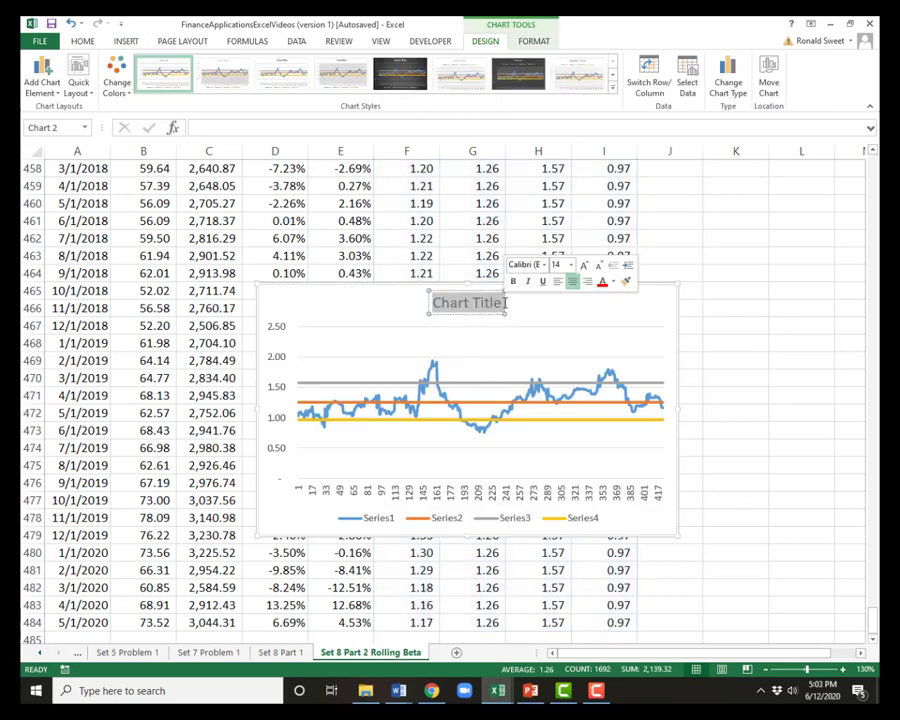
{"action": "type", "text": "PCAR"}
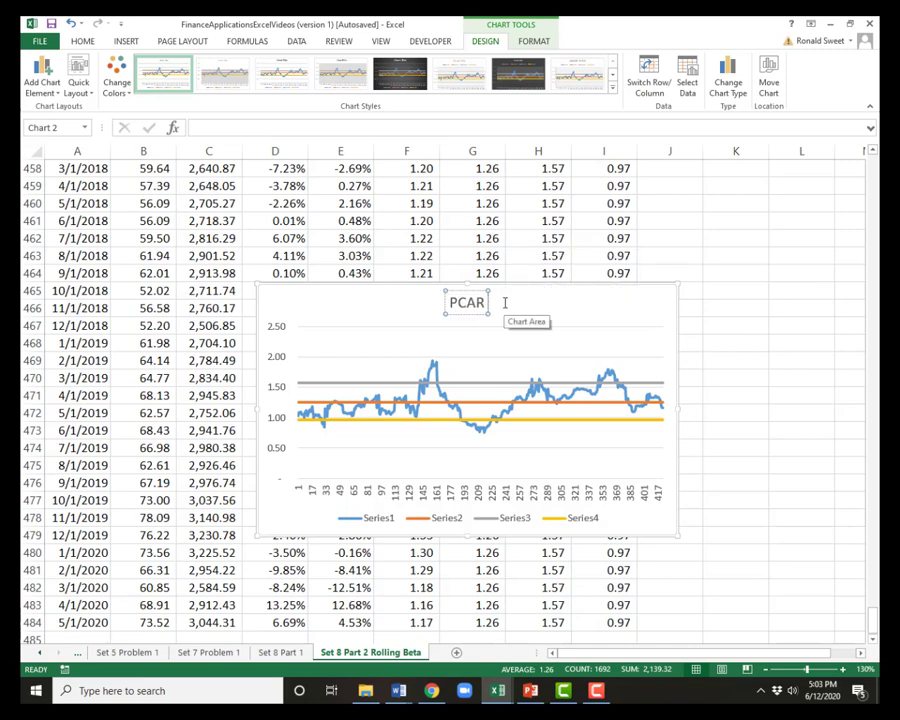
{"action": "type", "text": " Rolling 5-Ye"}
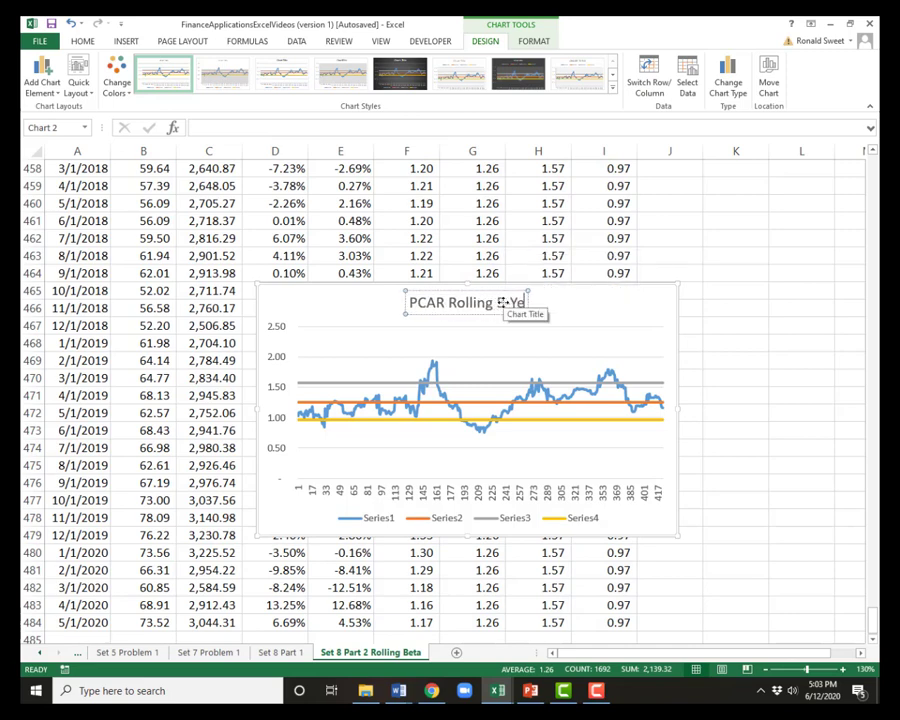
{"action": "type", "text": "ar Beta"}
{"action": "key", "text": "Return"}
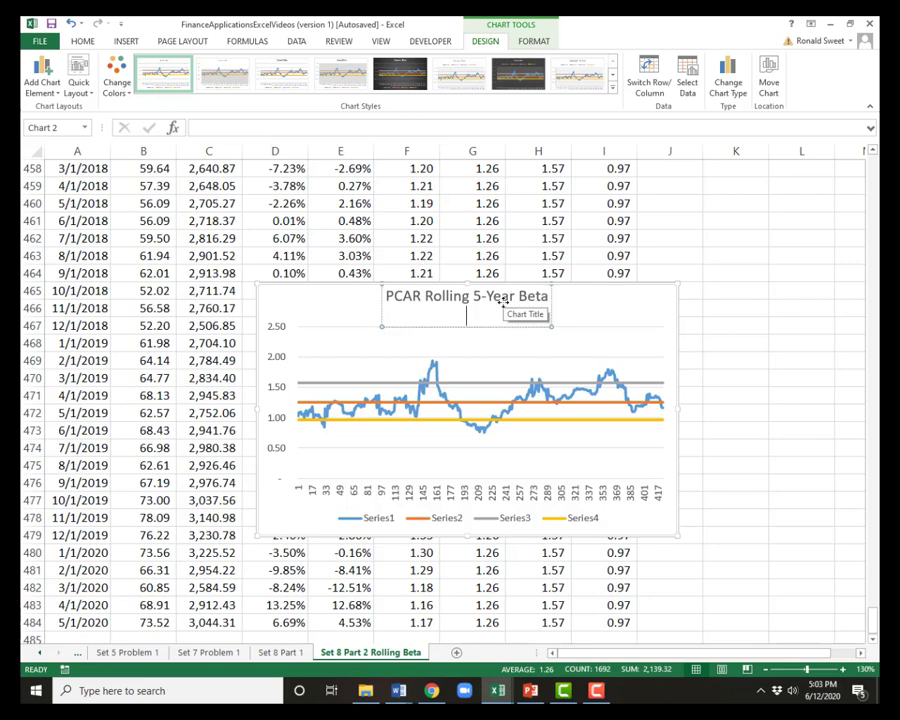
{"action": "type", "text": "Monthly Data"}
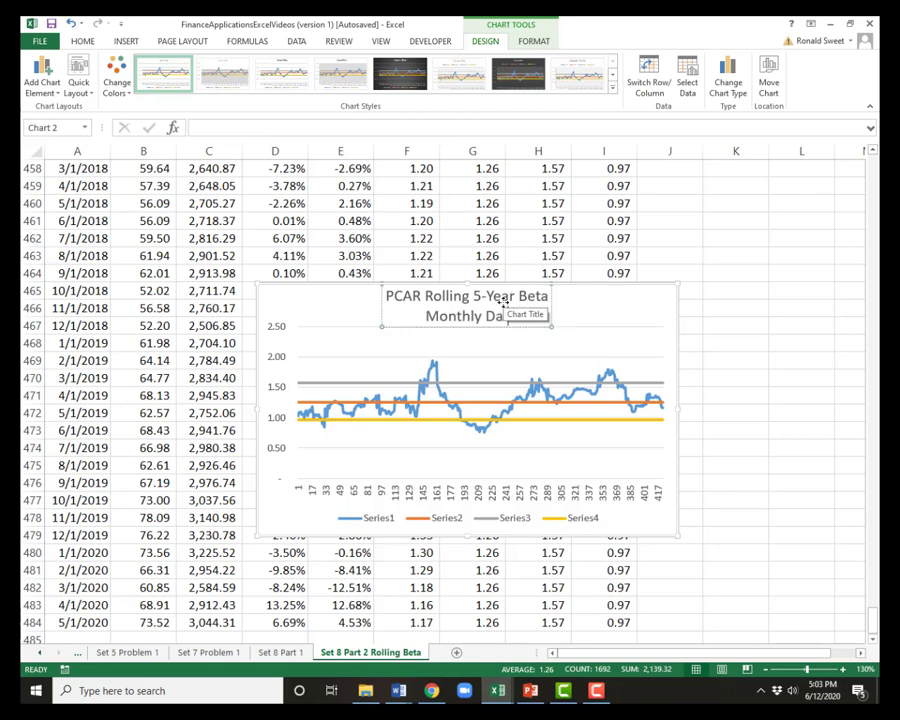
Step: Set the chart's vertical axis bounds to a 0.75 minimum and 2.25 maximum, with a major unit of 0.25
{"action": "left_click", "coordinate": [282, 390]}
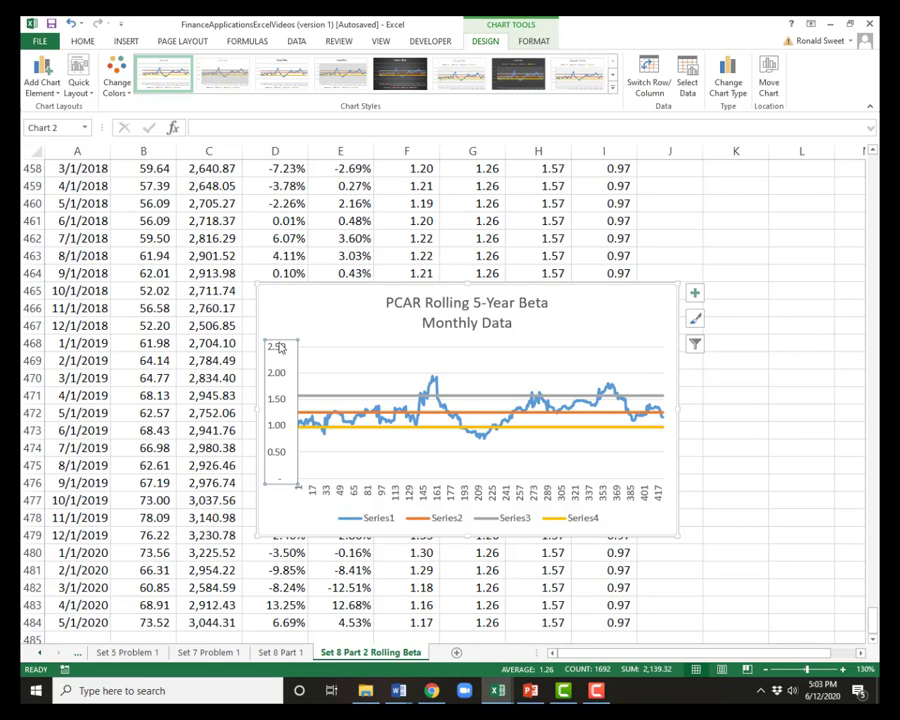
{"action": "right_click", "coordinate": [282, 458]}
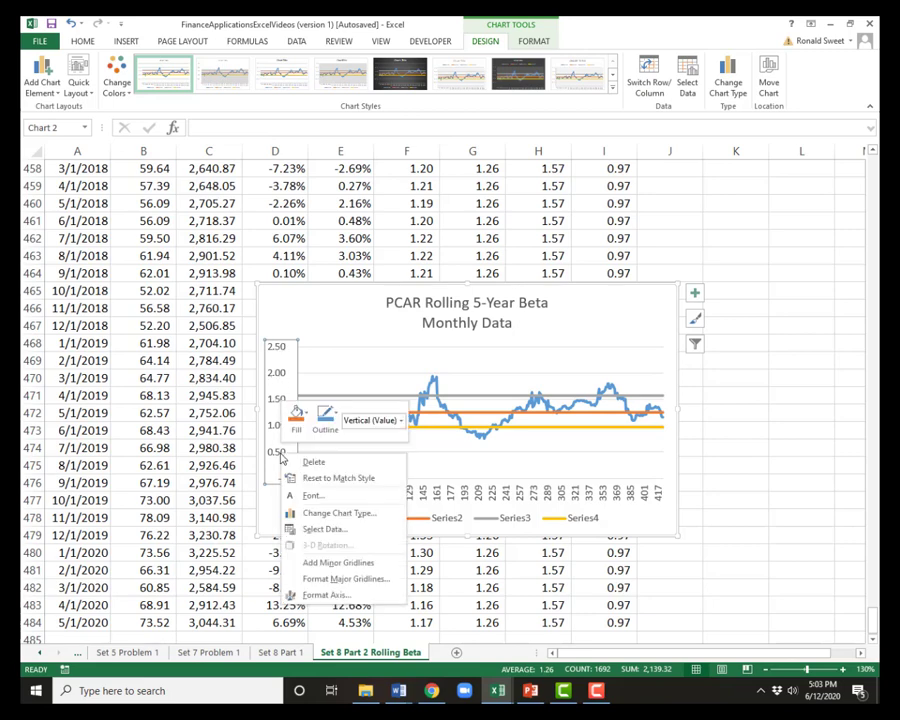
{"action": "left_click", "coordinate": [318, 594]}
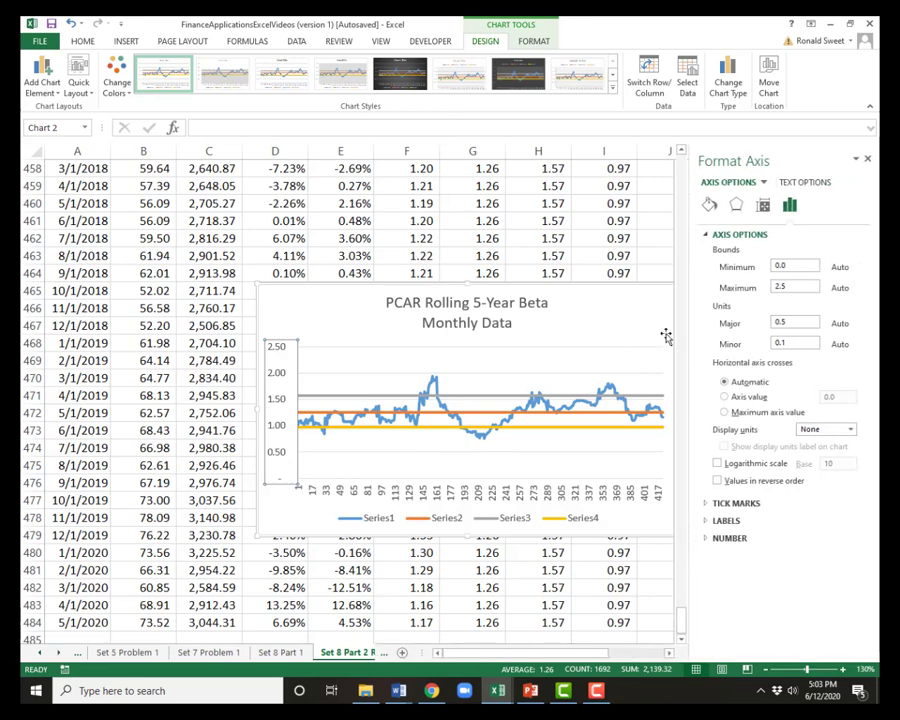
{"action": "left_click_drag", "start_coordinate": [797, 264], "coordinate": [752, 266]}
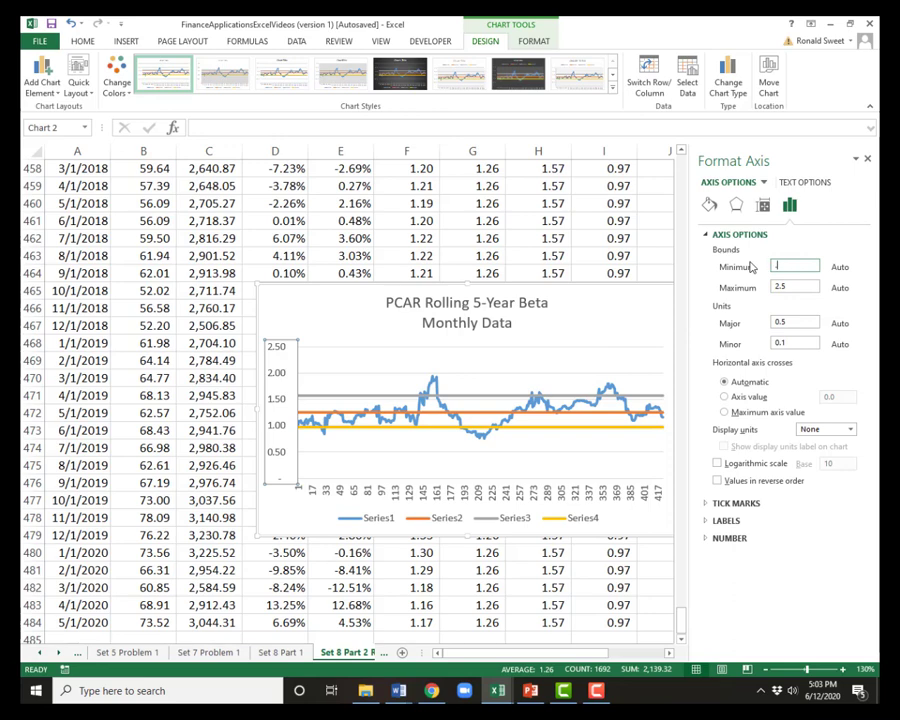
{"action": "type", "text": ".75"}
{"action": "key", "text": "Tab"}
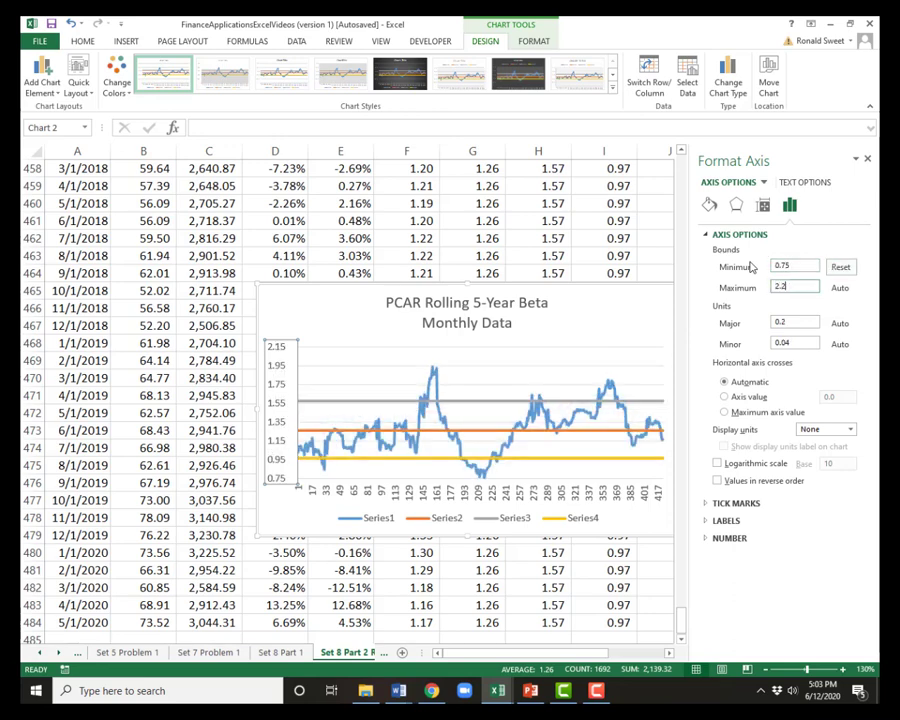
{"action": "type", "text": "2.25"}
{"action": "key", "text": "Tab"}
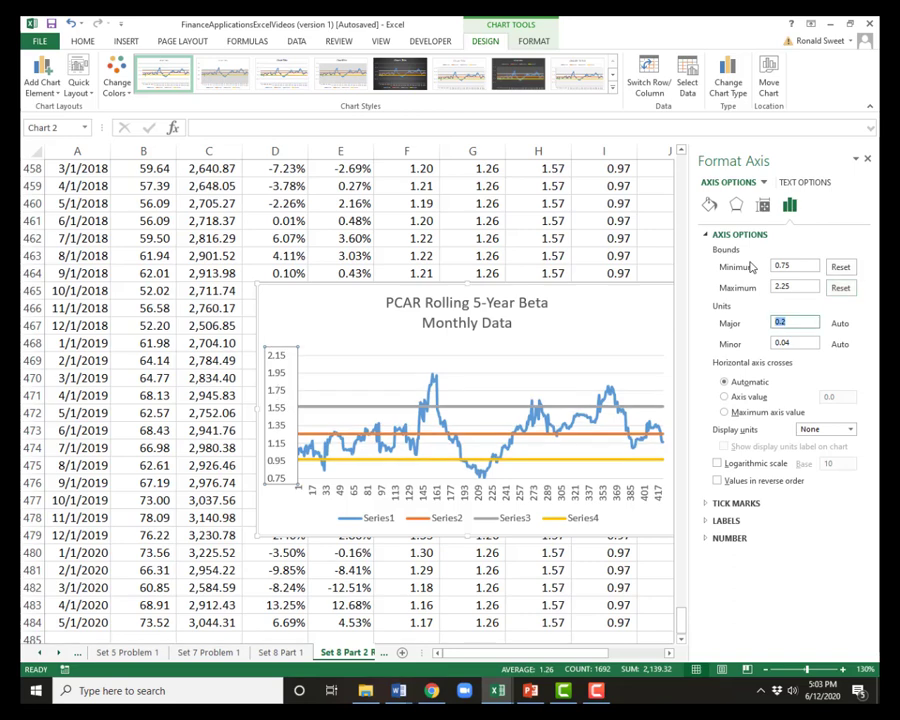
{"action": "type", "text": ".25"}
{"action": "key", "text": "Return"}
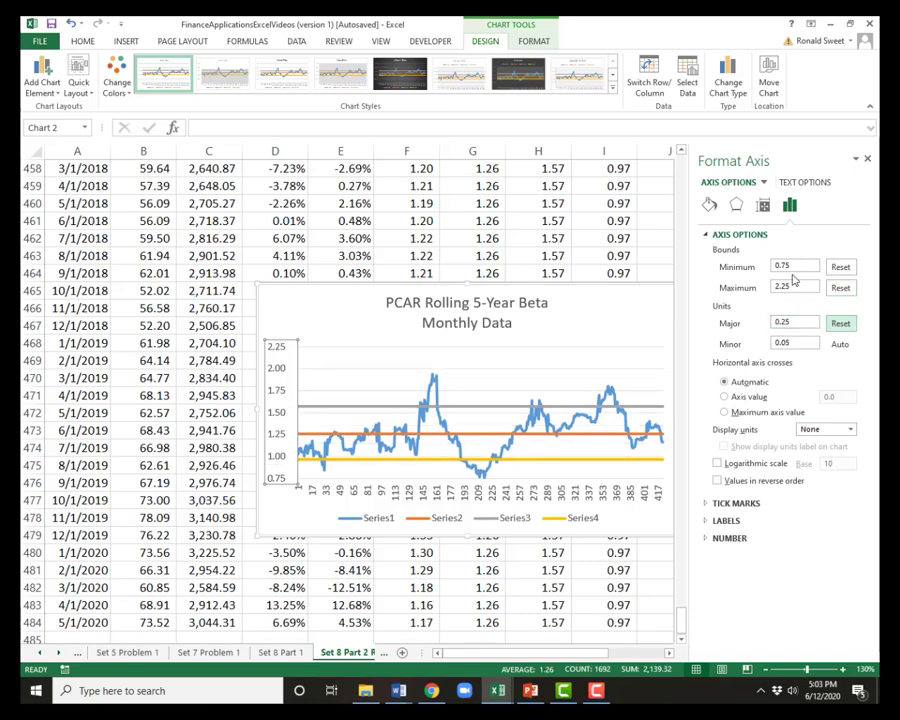
Step: Set the vertical axis maximum bound to 2.0
{"action": "left_click_drag", "start_coordinate": [802, 284], "coordinate": [754, 284]}
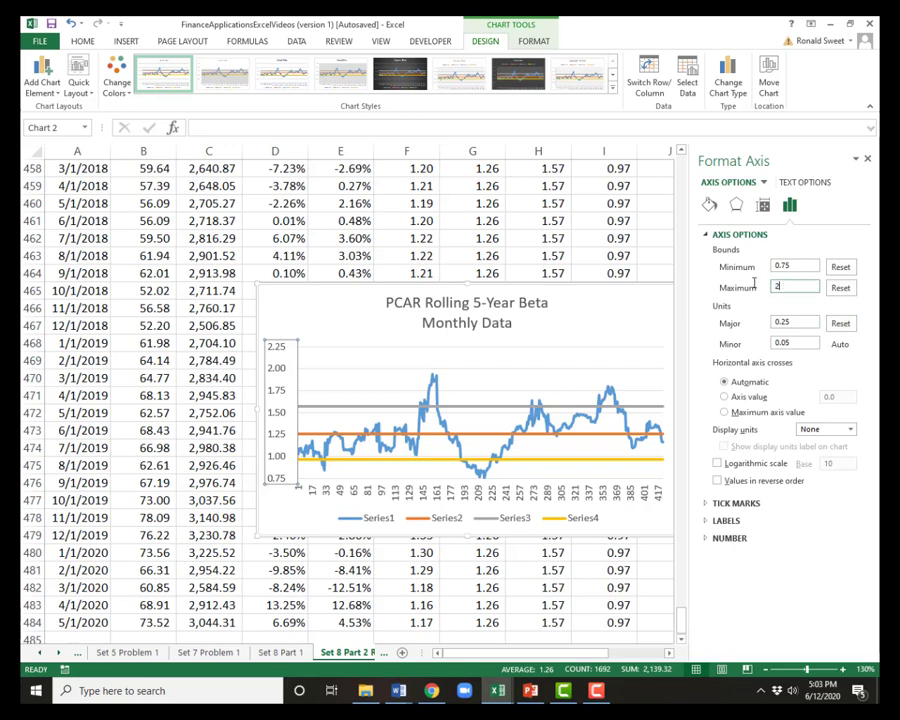
{"action": "type", "text": "2"}
{"action": "key", "text": "Return"}
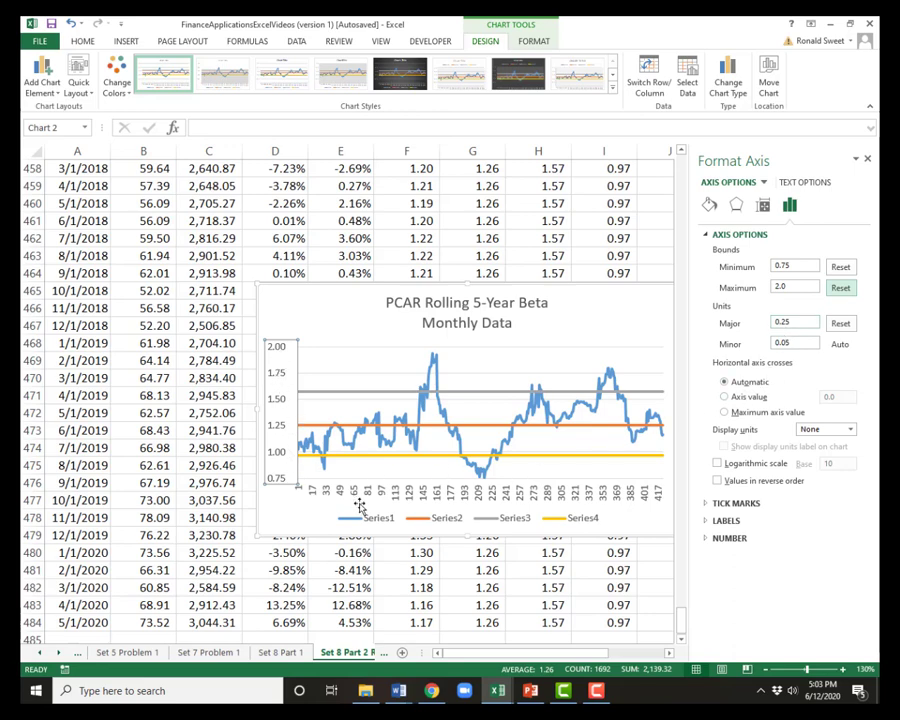
Step: Assign the dates in A62:A484 as the chart's horizontal axis labels
{"action": "left_click", "coordinate": [479, 402]}
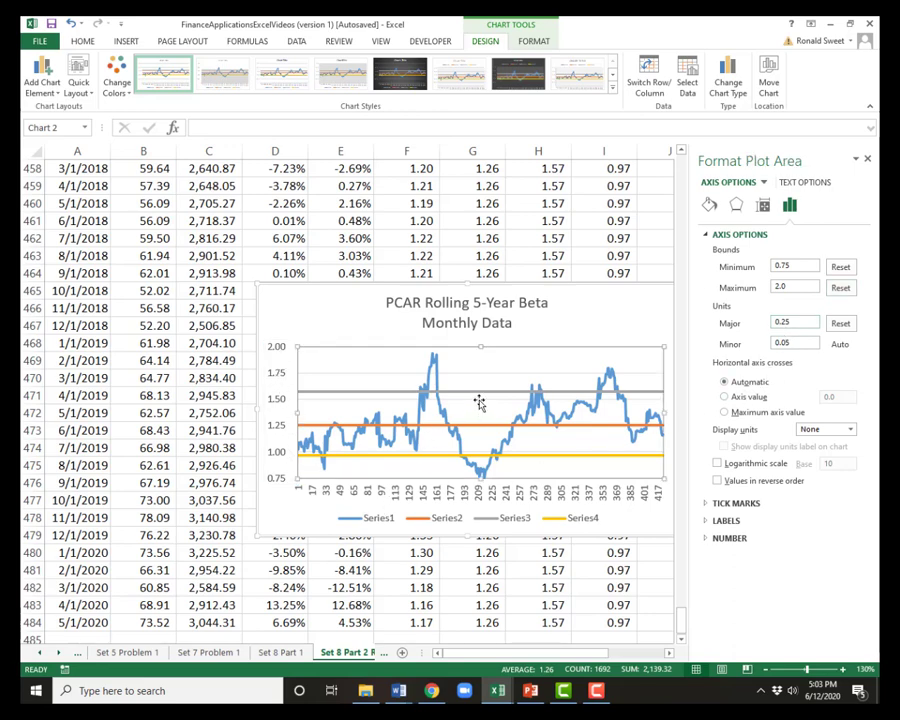
{"action": "right_click", "coordinate": [477, 353]}
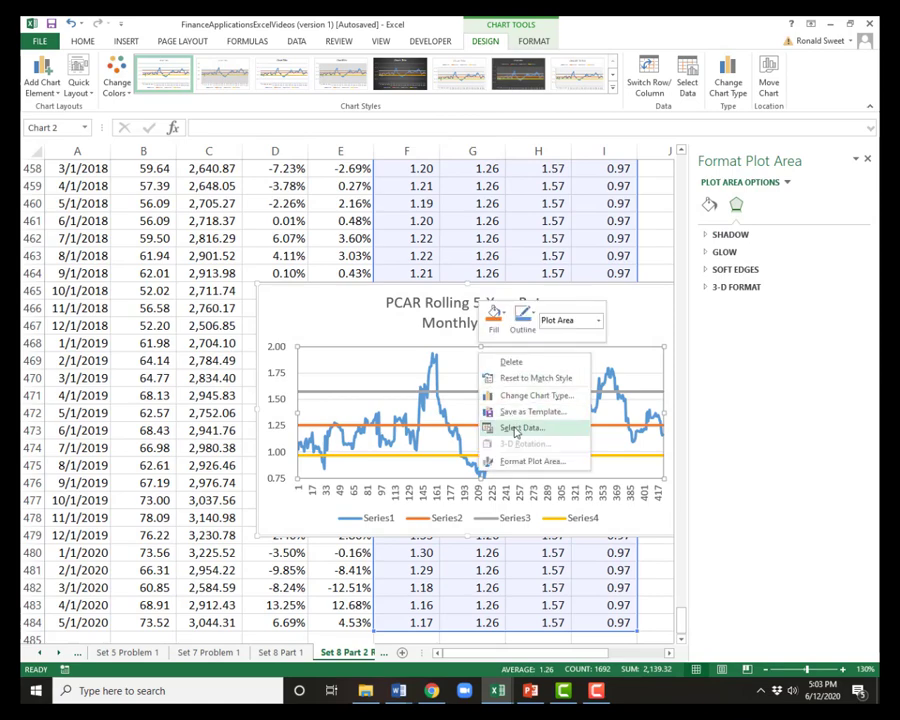
{"action": "left_click", "coordinate": [518, 429]}
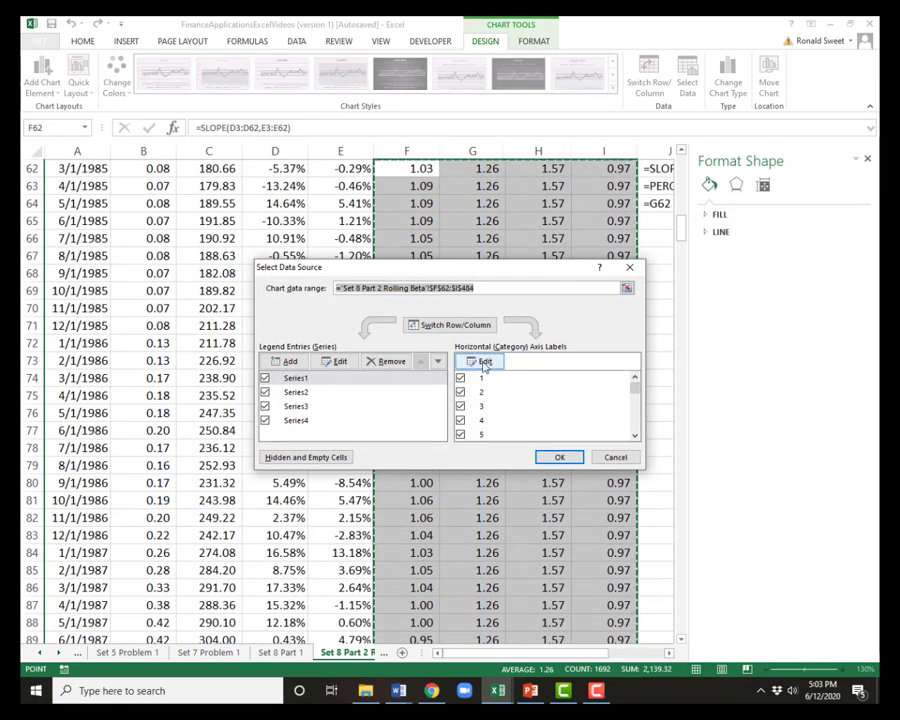
{"action": "left_click", "coordinate": [484, 364]}
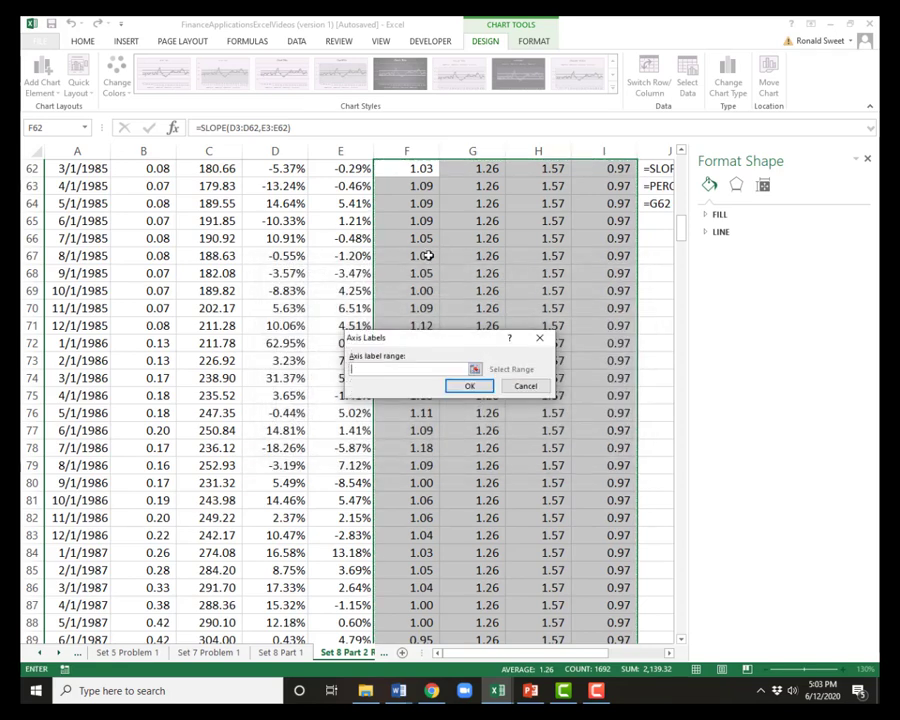
{"action": "left_click", "coordinate": [399, 165]}
{"action": "key", "text": "Left"}
{"action": "key", "text": "Left"}
{"action": "key", "text": "Left"}
{"action": "key", "text": "Left"}
{"action": "key", "text": "Left"}
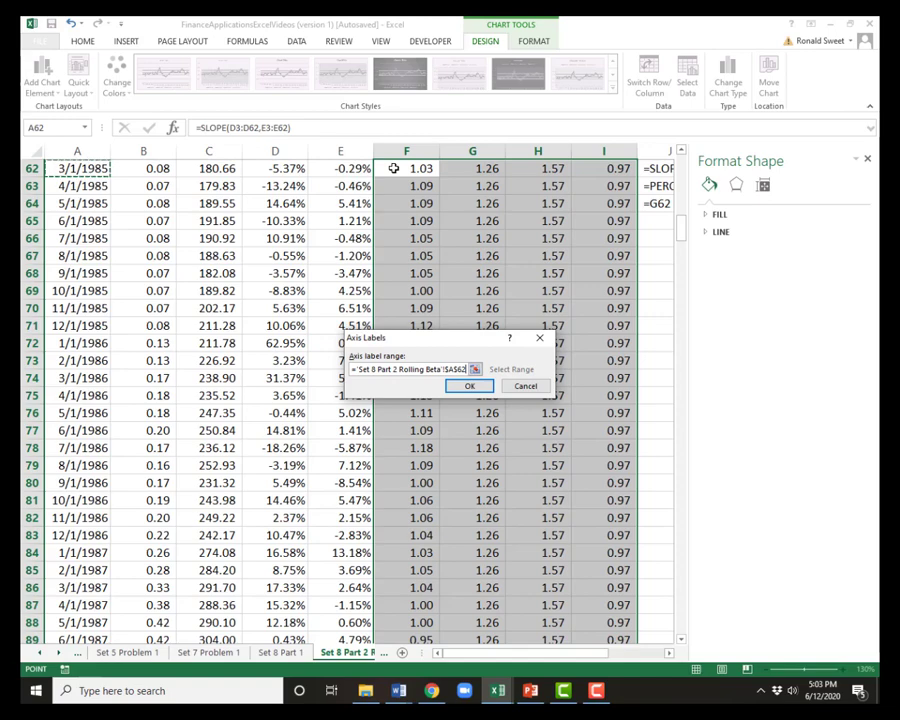
{"action": "key", "text": "ctrl+shift+Down"}
{"action": "key", "text": "Return"}
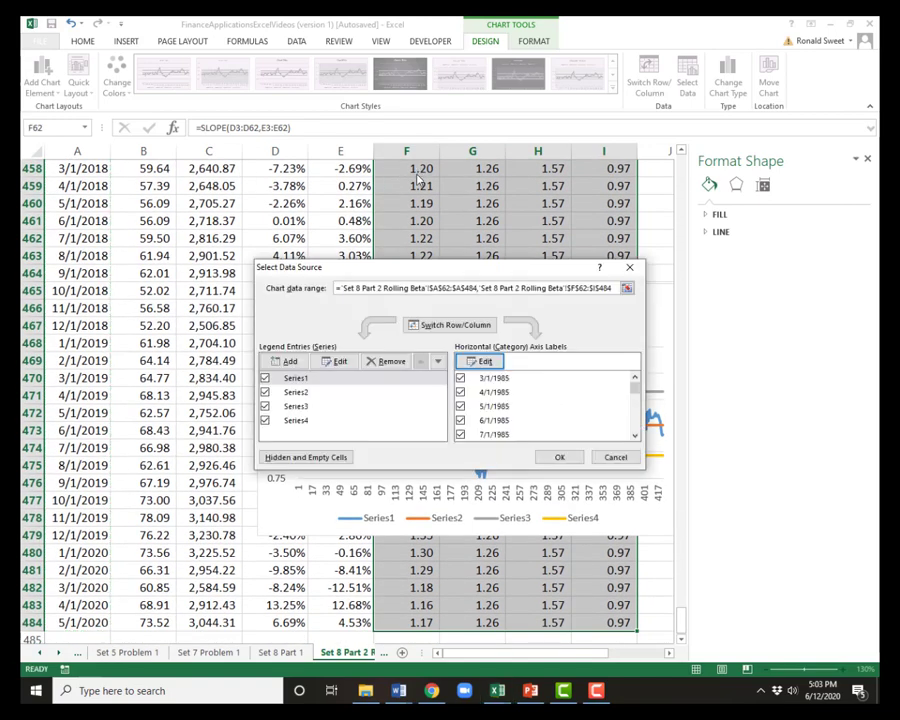
Step: Name the first data series "Median" in the chart's data source
{"action": "left_click", "coordinate": [296, 380]}
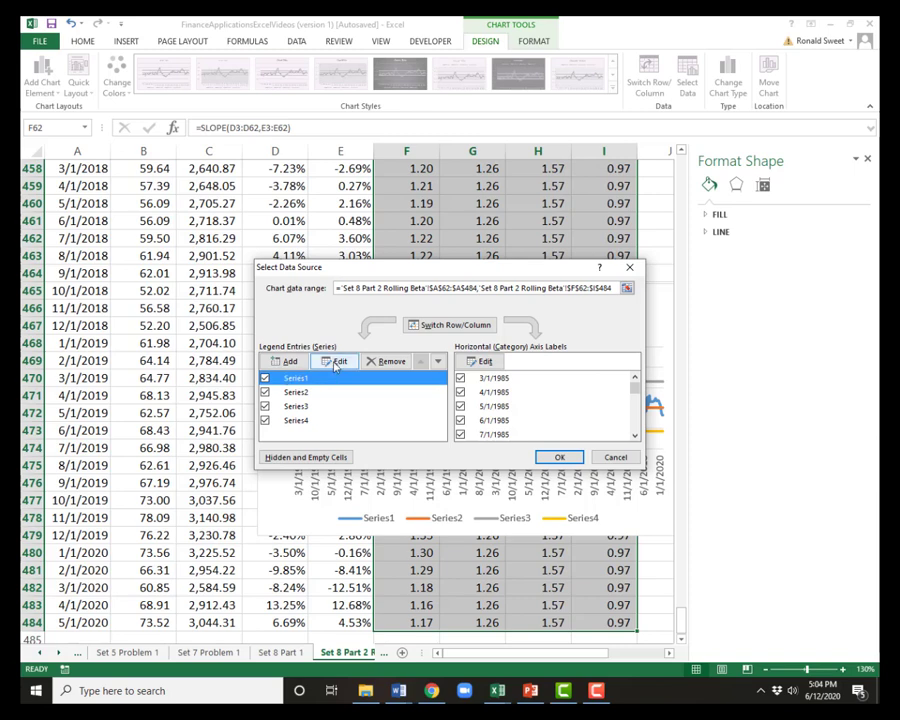
{"action": "left_click", "coordinate": [337, 362]}
{"action": "type", "text": "Median"}
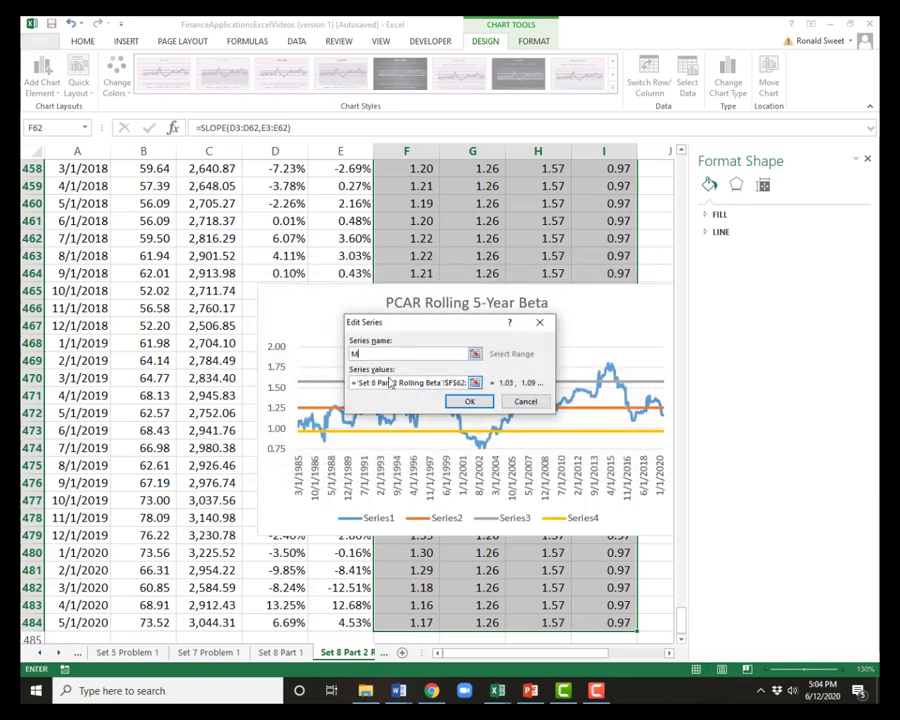
{"action": "left_click", "coordinate": [469, 401]}
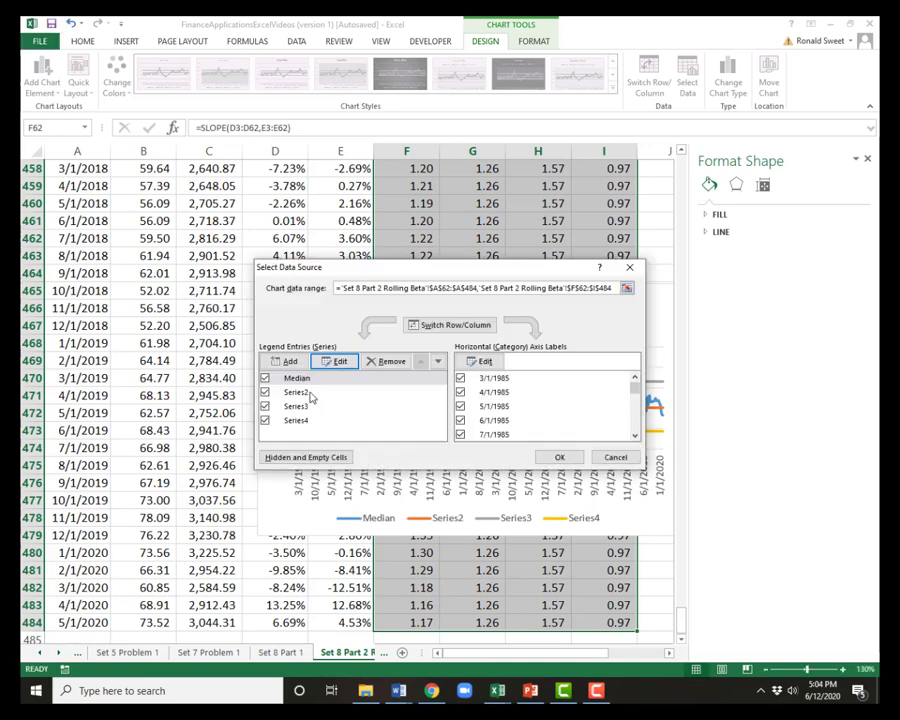
{"action": "left_click", "coordinate": [305, 393]}
{"action": "left_click", "coordinate": [338, 361]}
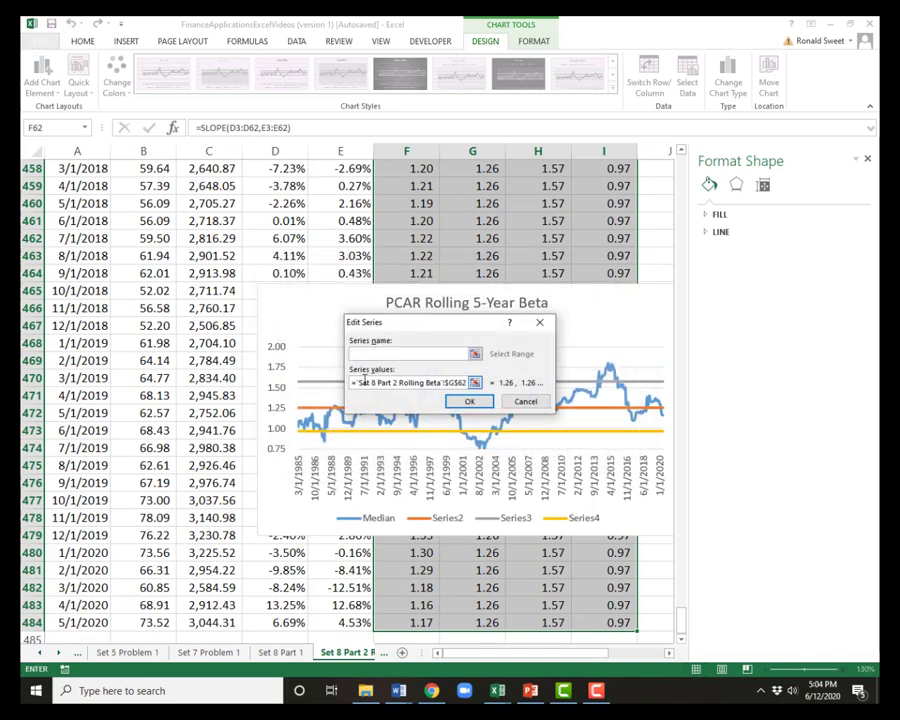
{"action": "left_click", "coordinate": [525, 401]}
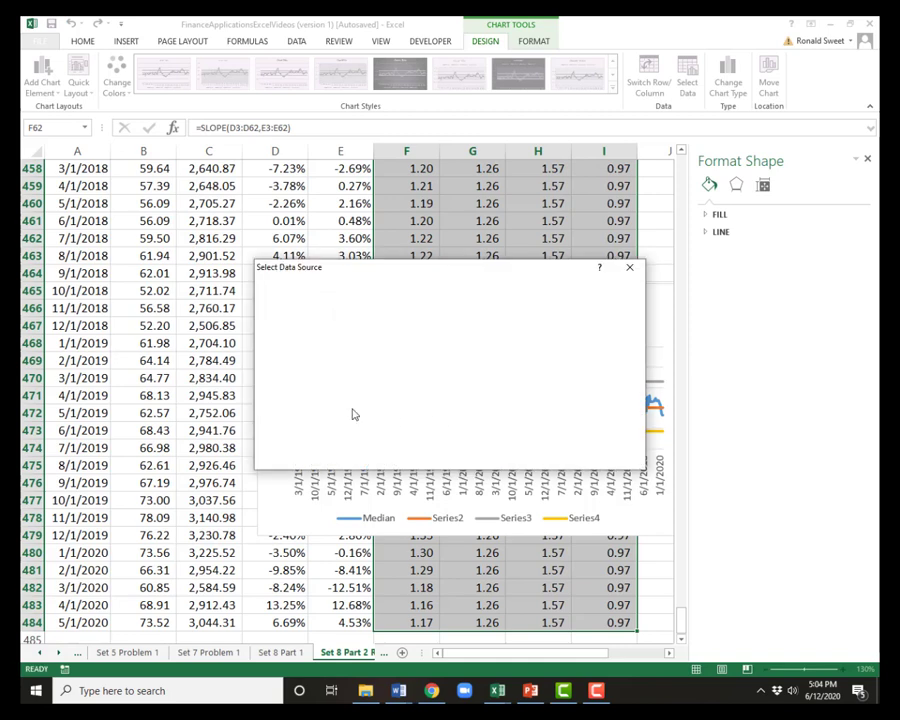
Step: Rename the first data series, taken from column F, as "Rolling Beta"
{"action": "left_click", "coordinate": [325, 378]}
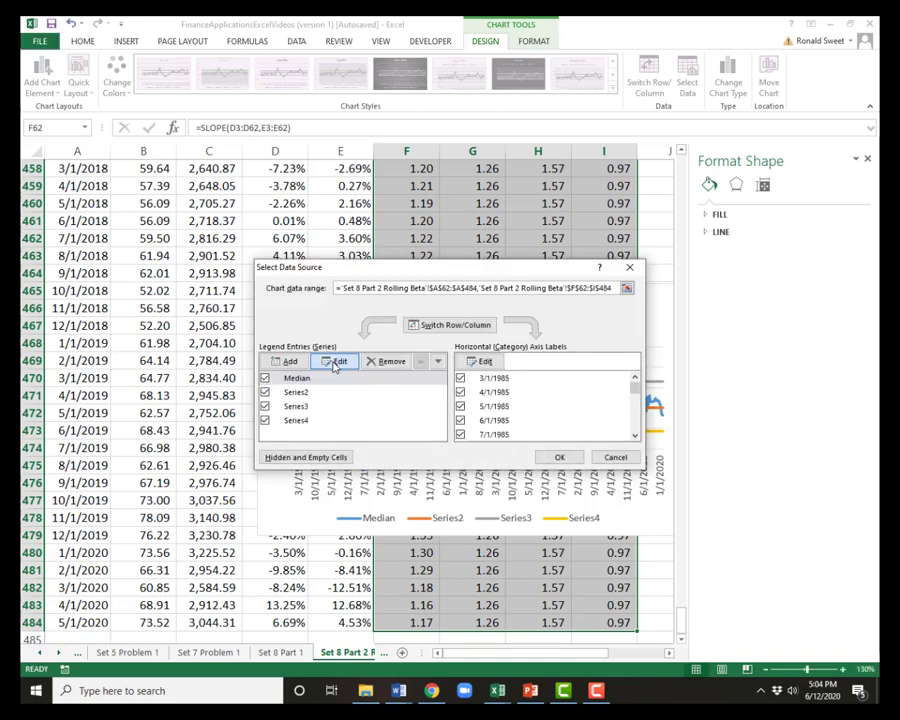
{"action": "left_click", "coordinate": [336, 361]}
{"action": "type", "text": "Rol"}
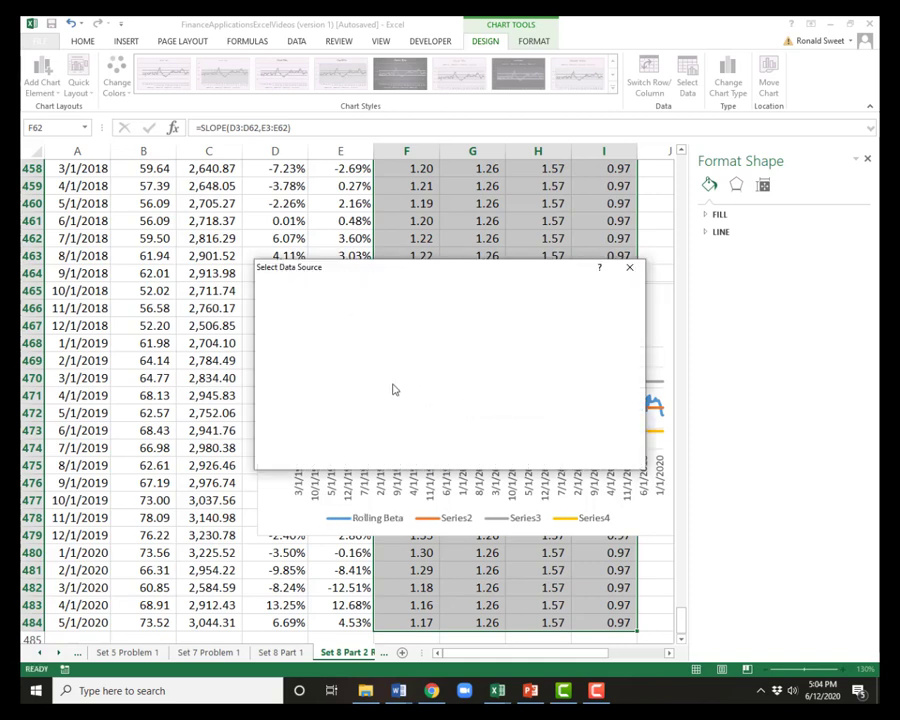
Step: Name the second data series, taken from column G, "Median"
{"action": "left_click", "coordinate": [300, 392]}
{"action": "left_click", "coordinate": [340, 361]}
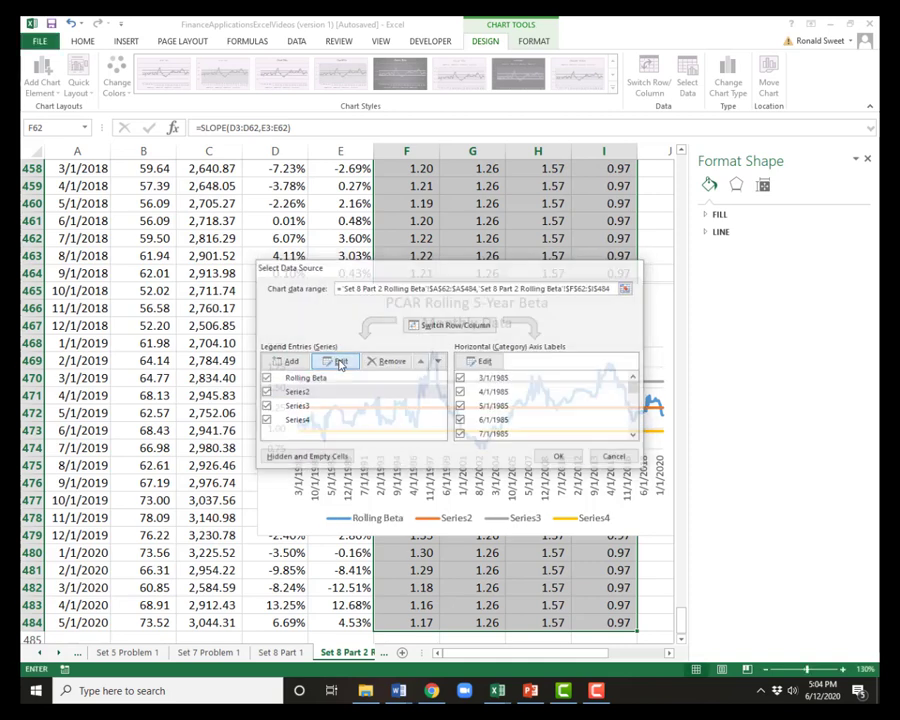
{"action": "type", "text": "Median"}
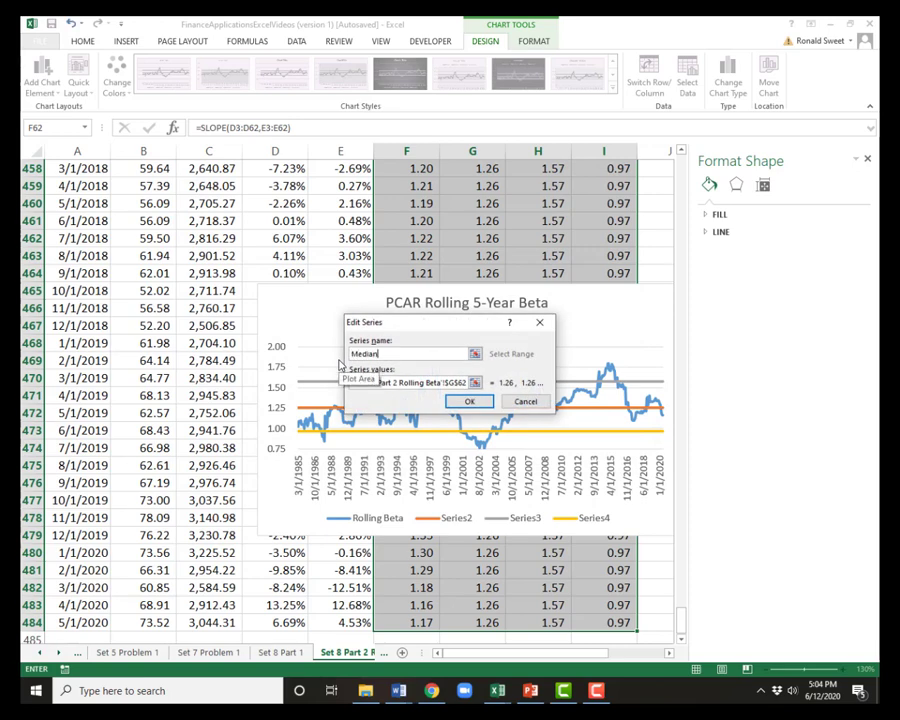
{"action": "left_click", "coordinate": [466, 401]}
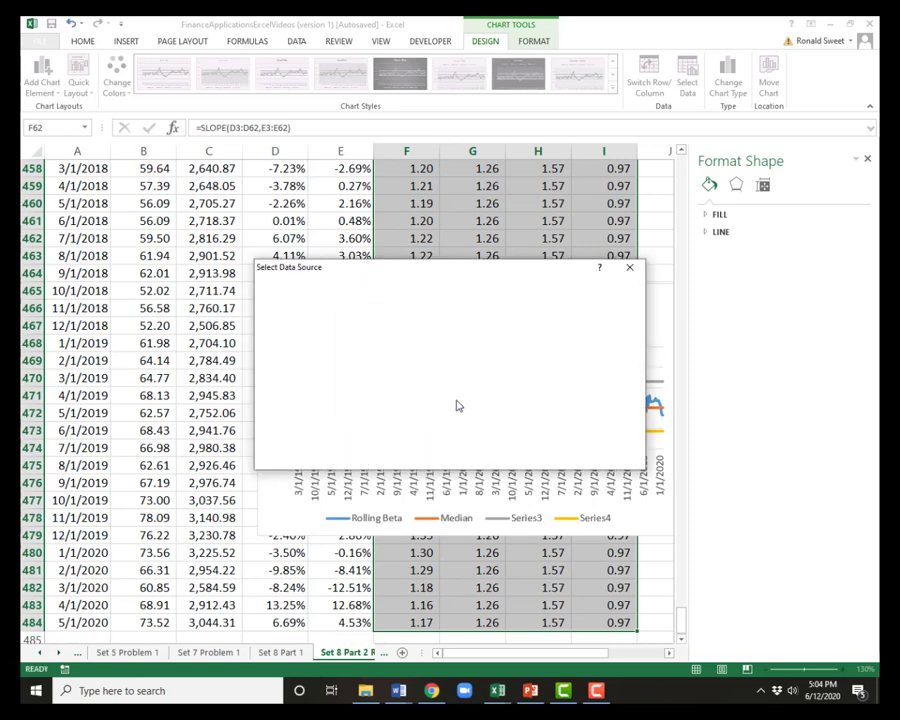
Step: Name the third data series, taken from column H, "90th Percentile"
{"action": "left_click", "coordinate": [296, 406]}
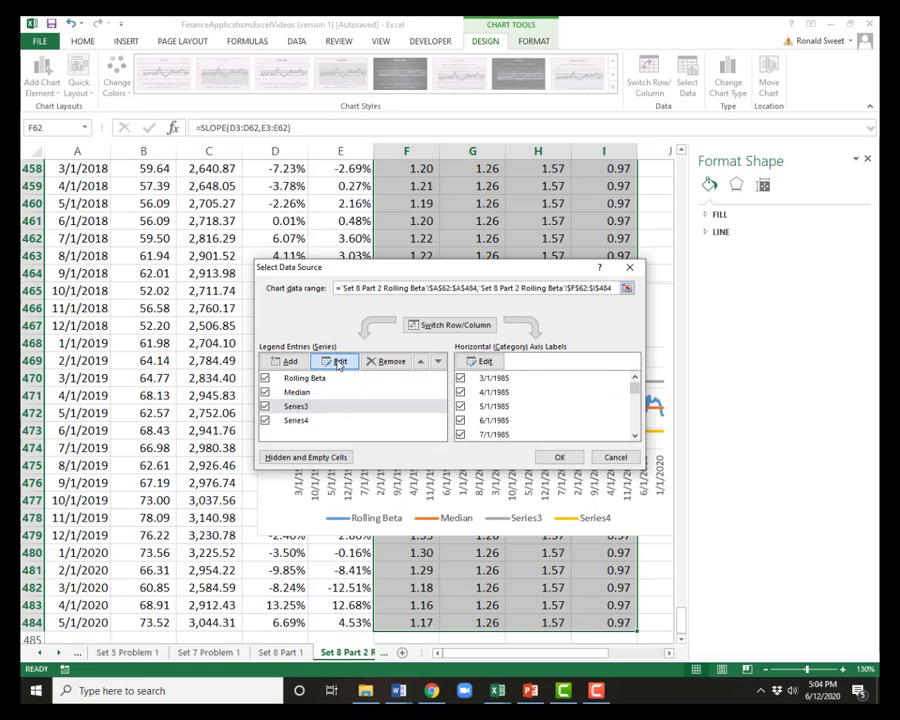
{"action": "left_click", "coordinate": [340, 361]}
{"action": "type", "text": "S"}
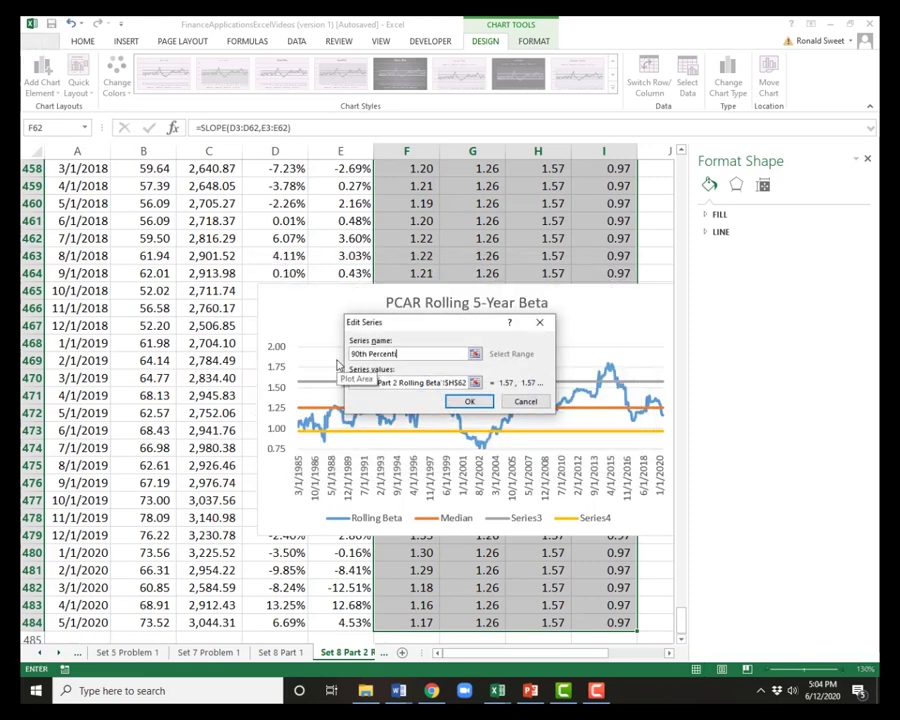
{"action": "left_click", "coordinate": [469, 401]}
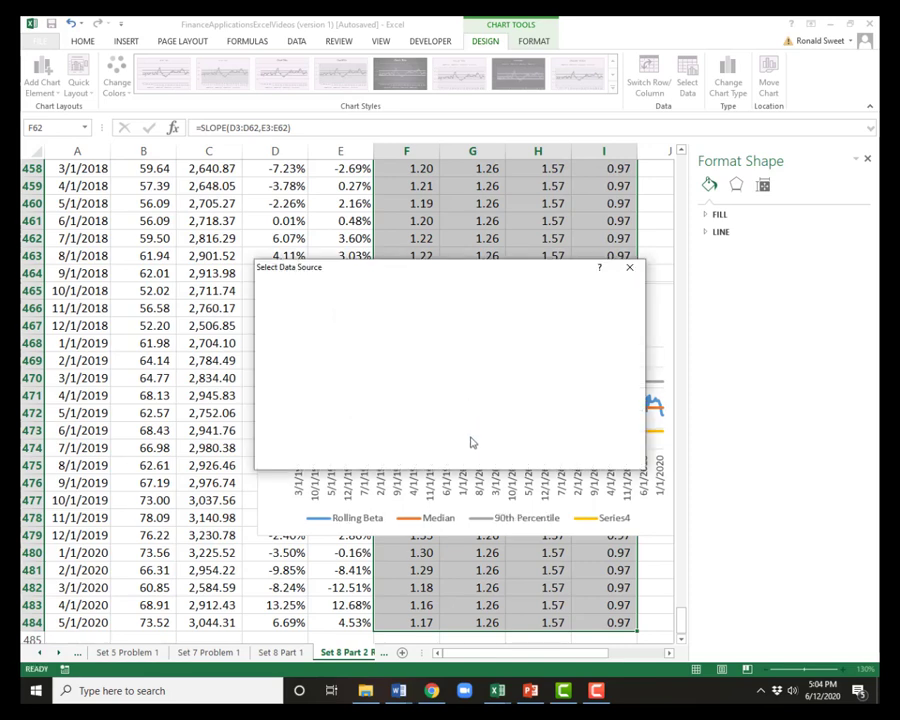
Step: Name the fourth data series, taken from column I, "10th Percentile" and apply the data source changes to the chart
{"action": "left_click", "coordinate": [296, 420]}
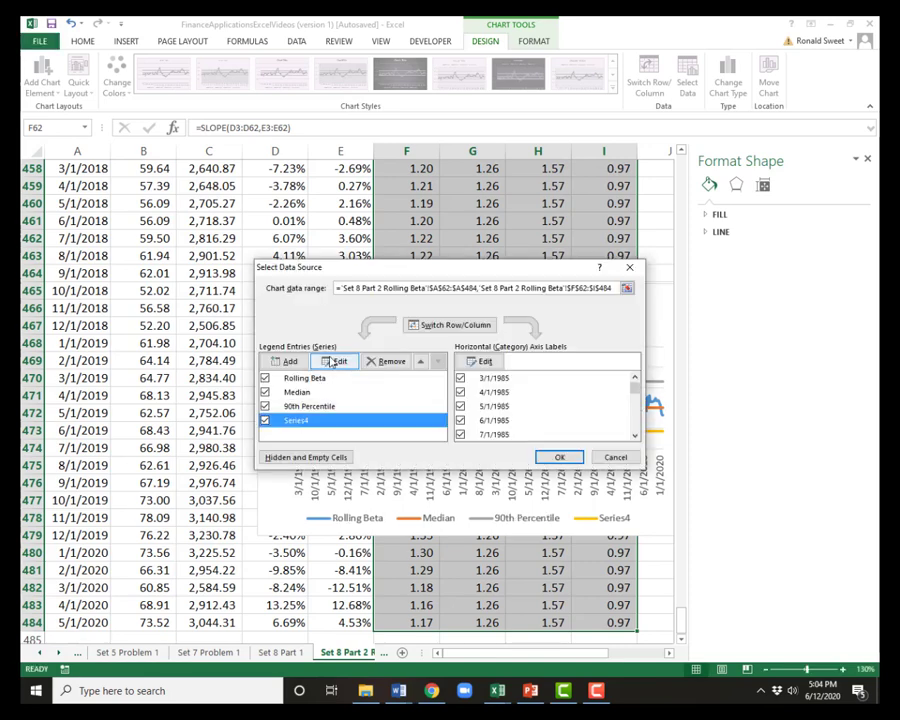
{"action": "left_click", "coordinate": [340, 361]}
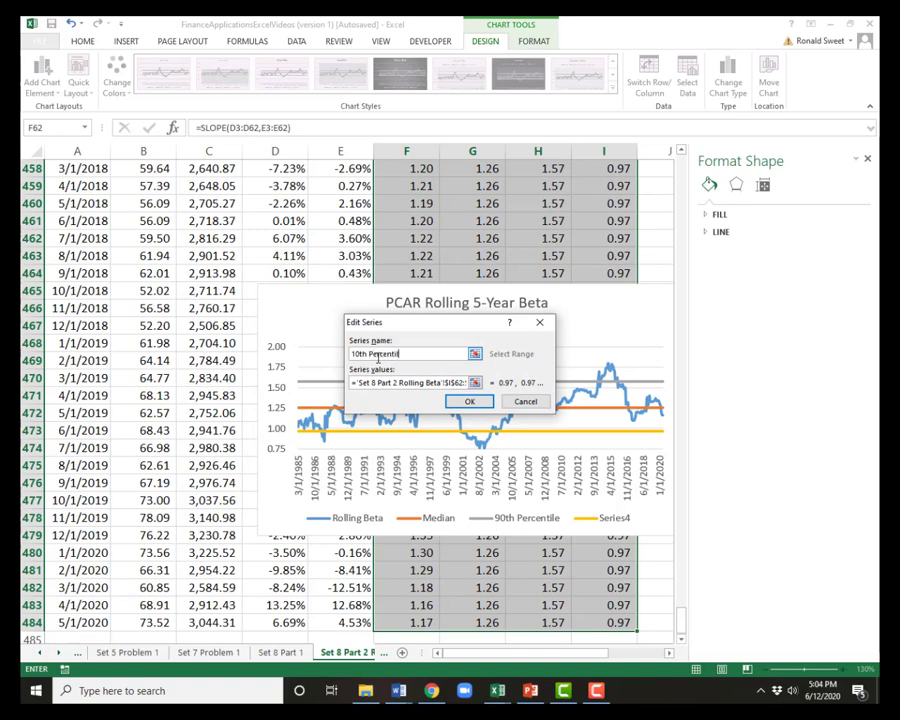
{"action": "type", "text": "10th Percentile"}
{"action": "left_click", "coordinate": [467, 400]}
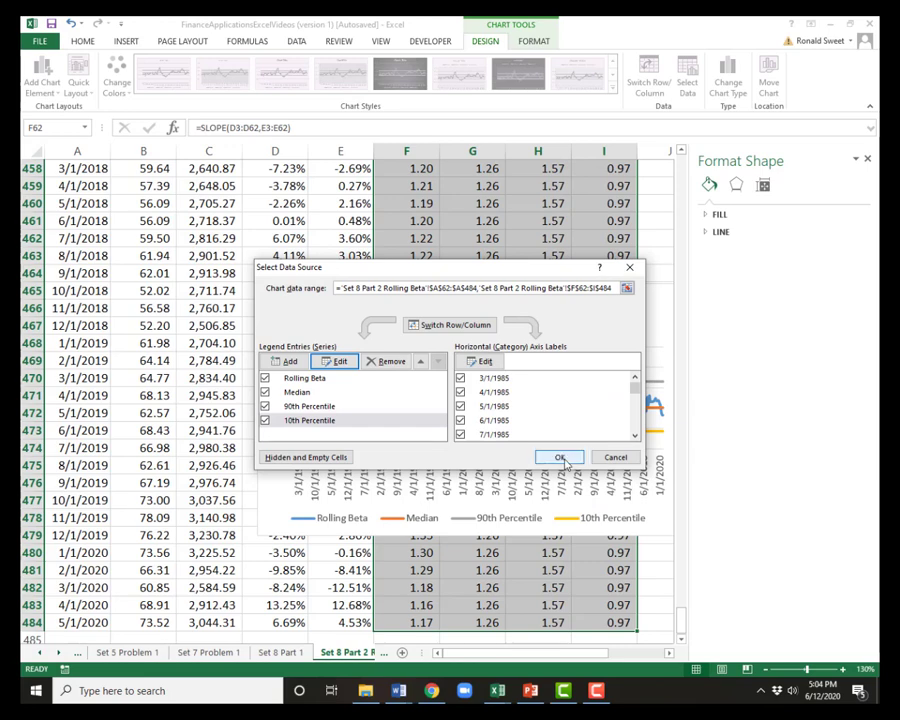
{"action": "left_click", "coordinate": [560, 510]}
{"action": "left_click", "coordinate": [558, 464]}
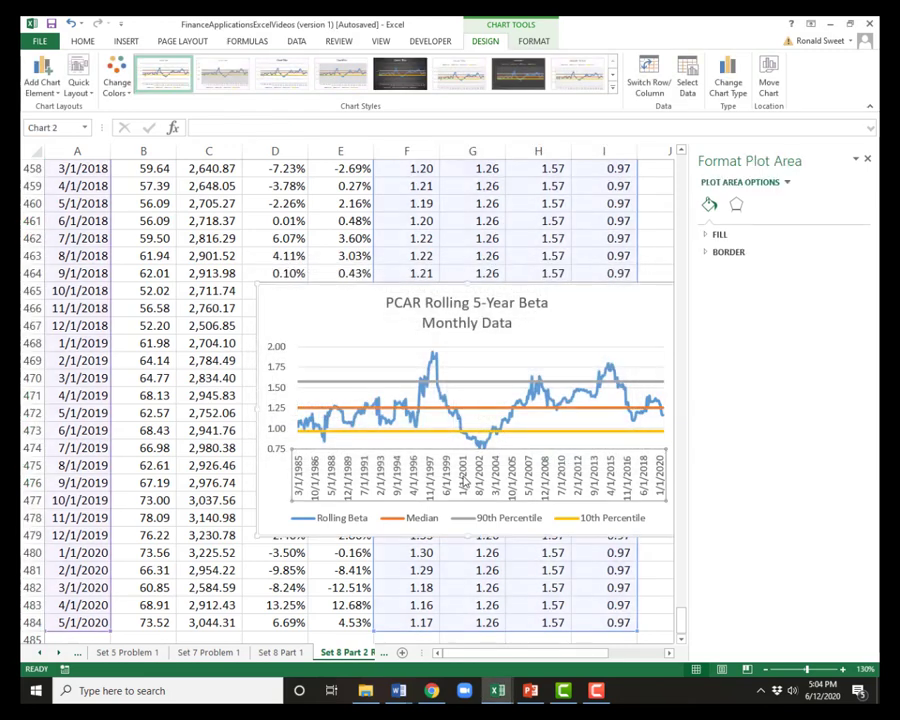
Step: Format the chart's horizontal date axis with the custom number format code yyyy
{"action": "left_click", "coordinate": [446, 482]}
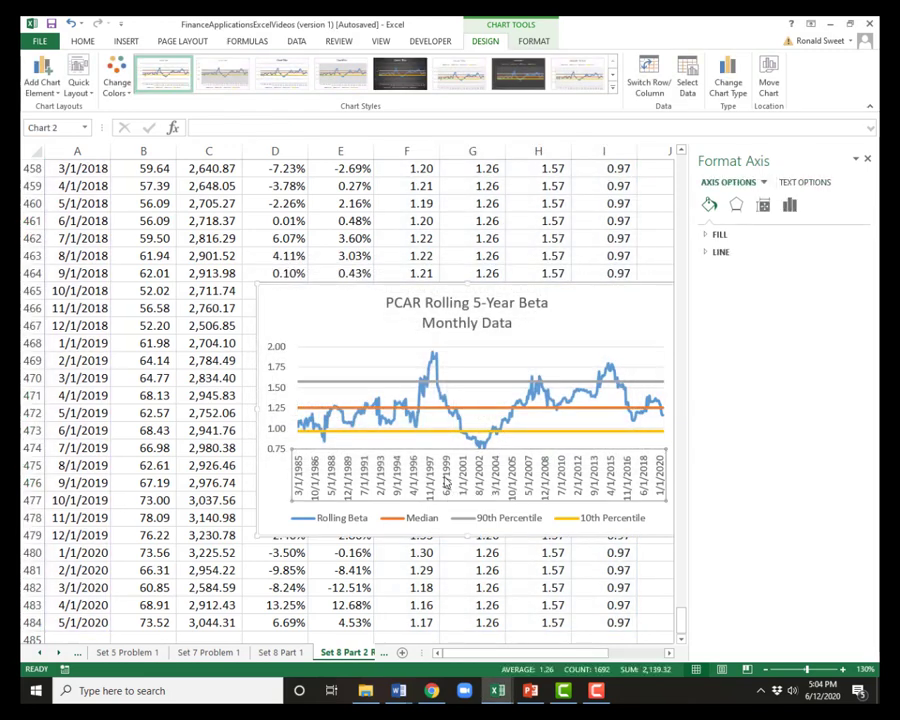
{"action": "right_click", "coordinate": [446, 482]}
{"action": "left_click", "coordinate": [488, 637]}
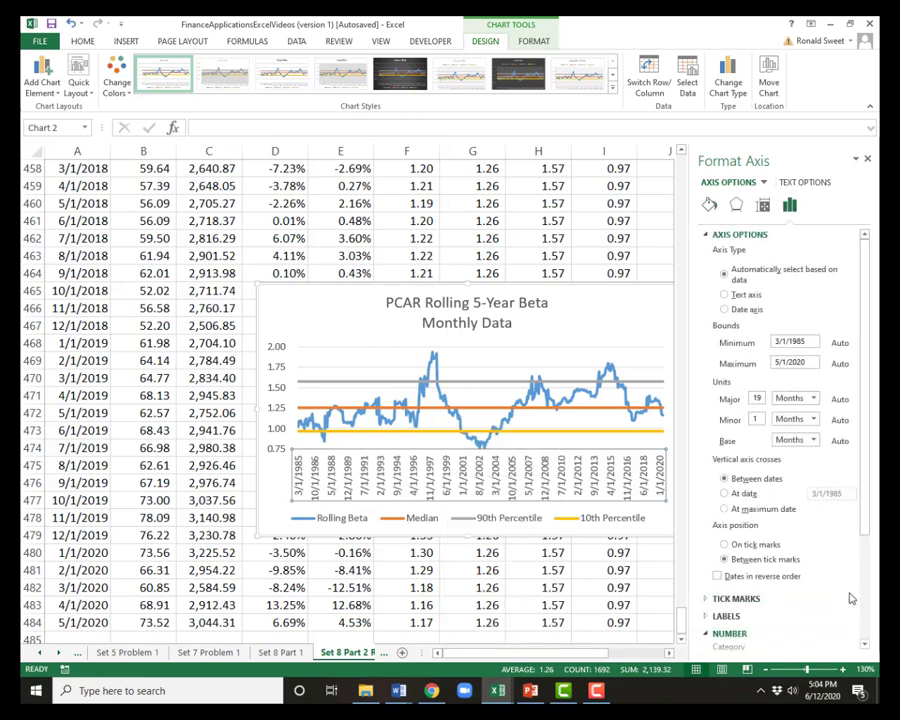
{"action": "left_click", "coordinate": [860, 633]}
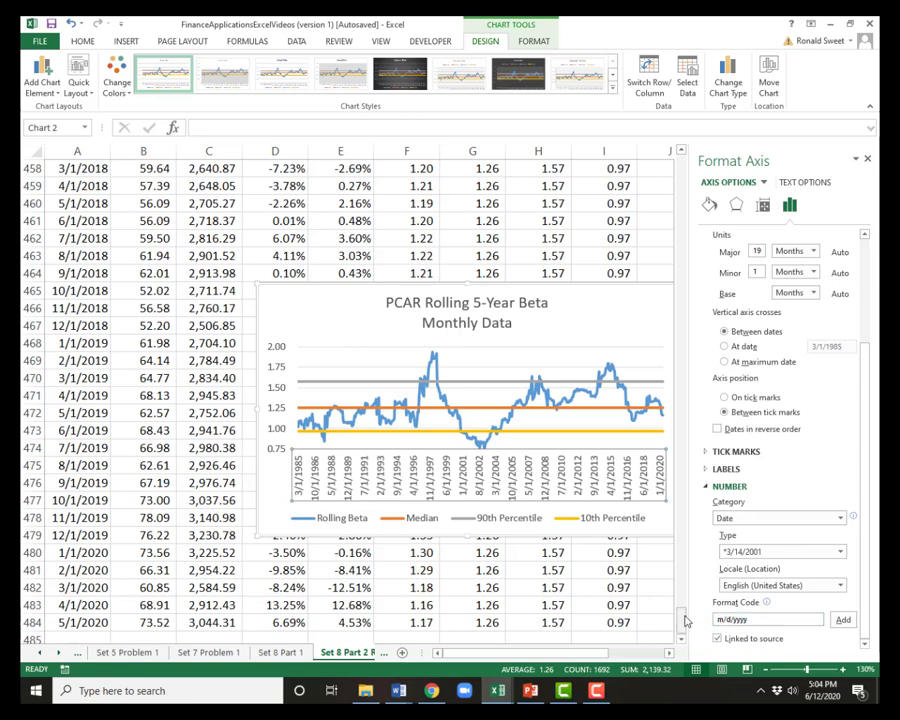
{"action": "left_click_drag", "start_coordinate": [762, 620], "coordinate": [699, 621]}
{"action": "type", "text": "y"}
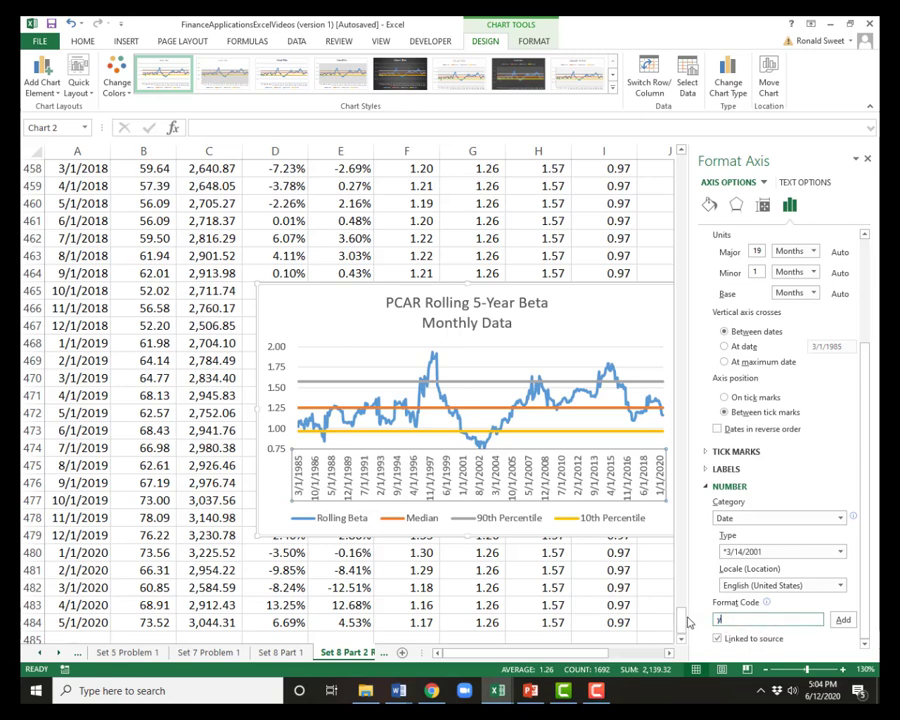
{"action": "type", "text": "yyy"}
{"action": "left_click", "coordinate": [843, 620]}
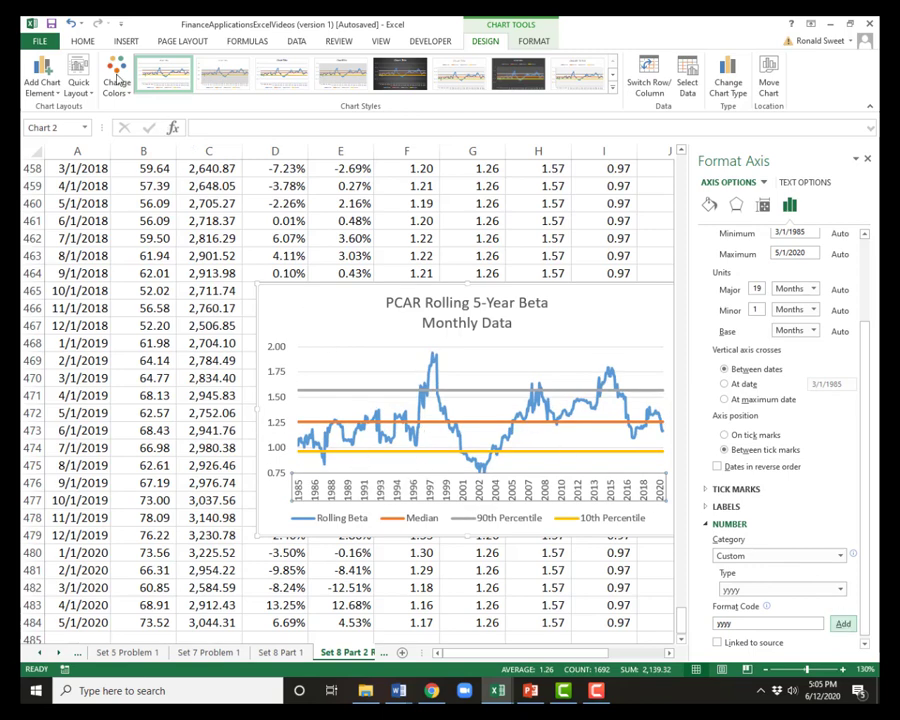
Step: Bold the labels on the chart's horizontal and vertical axes and close the axis formatting options
{"action": "left_click", "coordinate": [83, 41]}
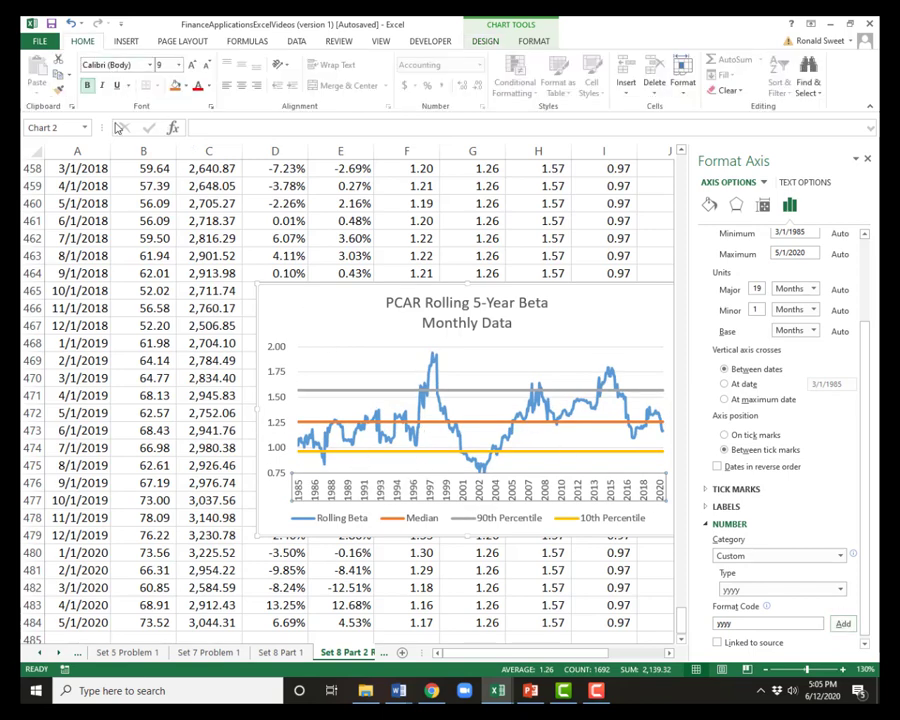
{"action": "left_click", "coordinate": [276, 372]}
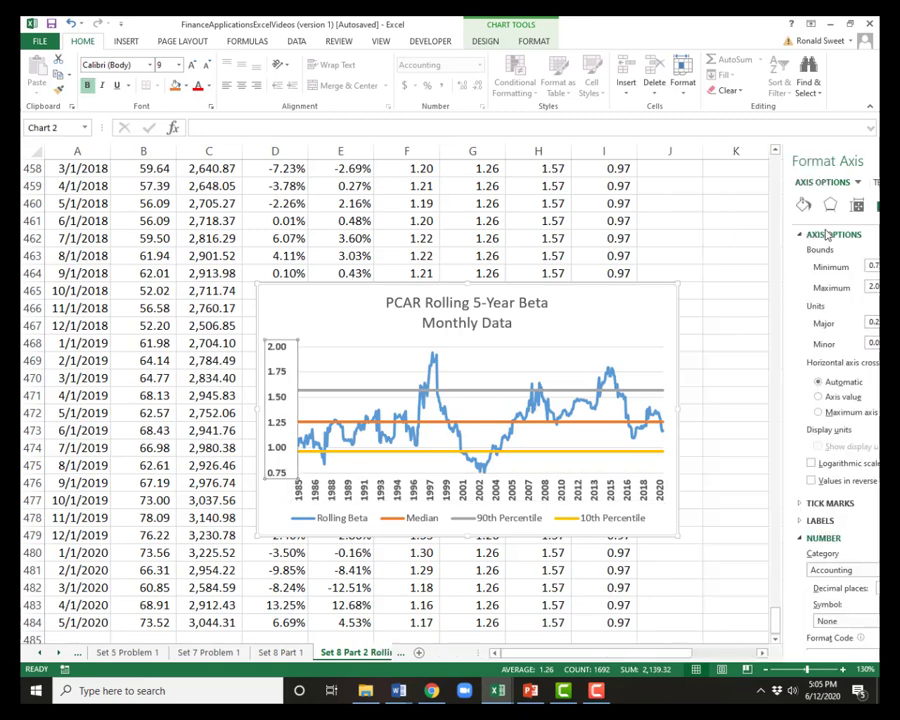
{"action": "left_click", "coordinate": [867, 160]}
Step: Copy the PCAR rolling beta chart and paste it at cell A34 of the Set 8 Part 1 sheet, under the Step 4 heading
{"action": "left_click", "coordinate": [333, 306]}
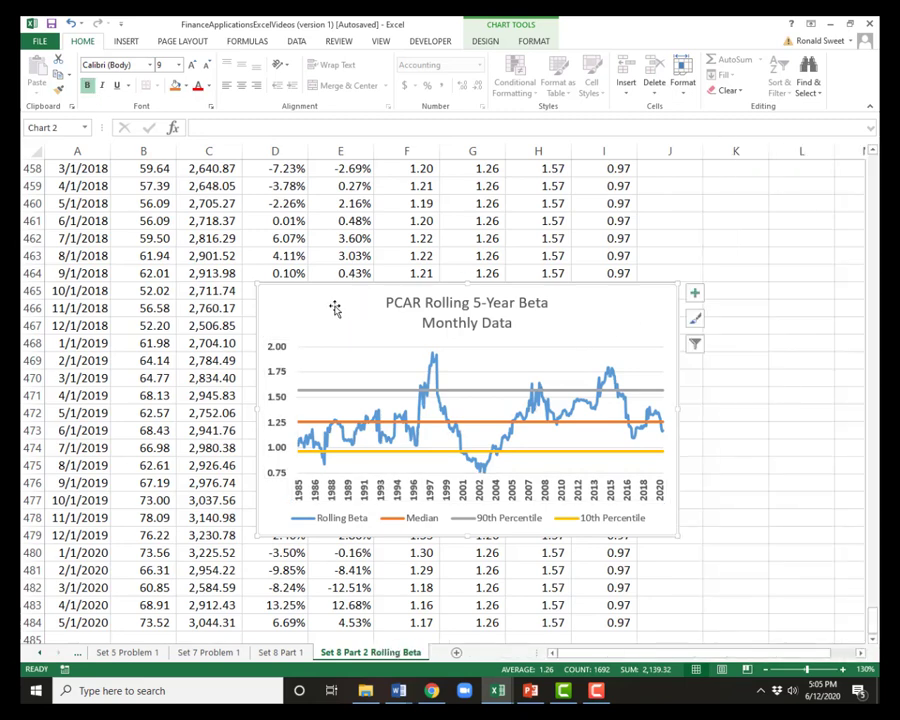
{"action": "right_click", "coordinate": [333, 306]}
{"action": "left_click", "coordinate": [360, 326]}
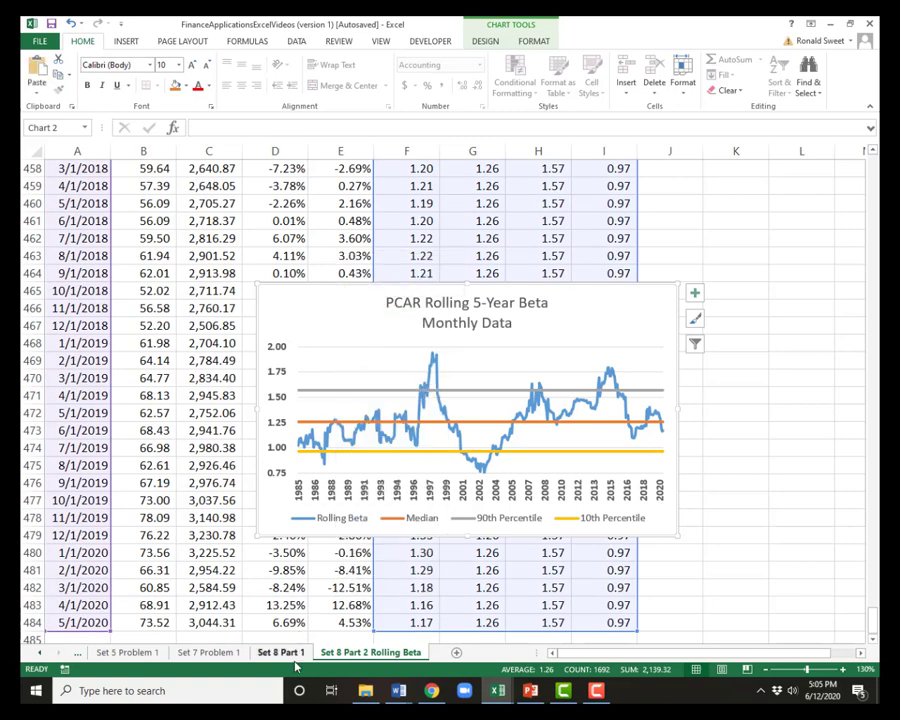
{"action": "key", "text": "ctrl+Page_Up"}
{"action": "left_click", "coordinate": [112, 448]}
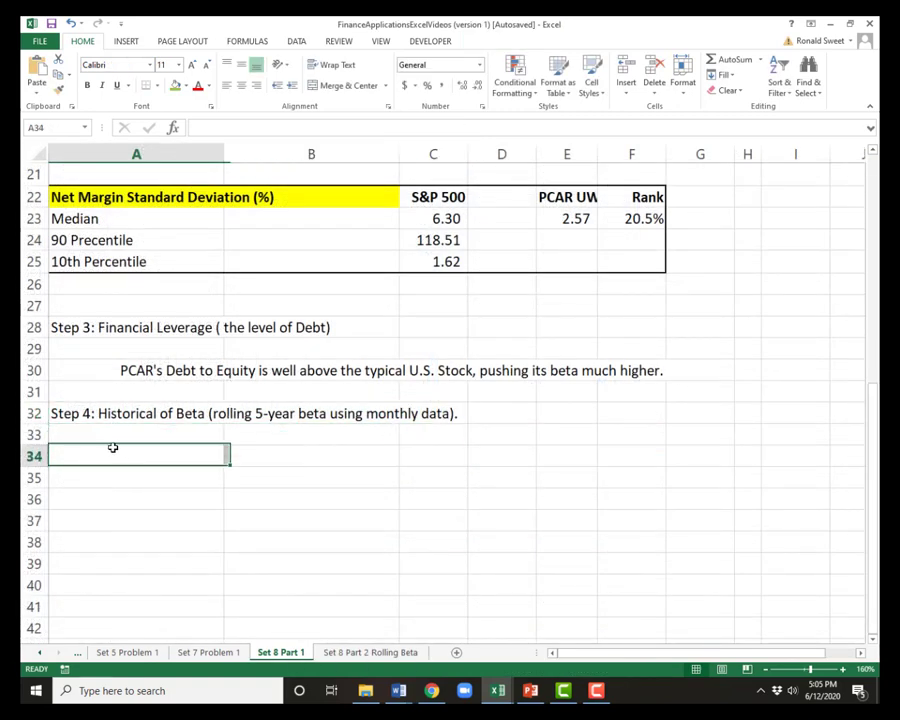
{"action": "key", "text": "ctrl+v"}
{"action": "scroll", "coordinate": [232, 462], "scroll_direction": "down", "scroll_amount": 7}
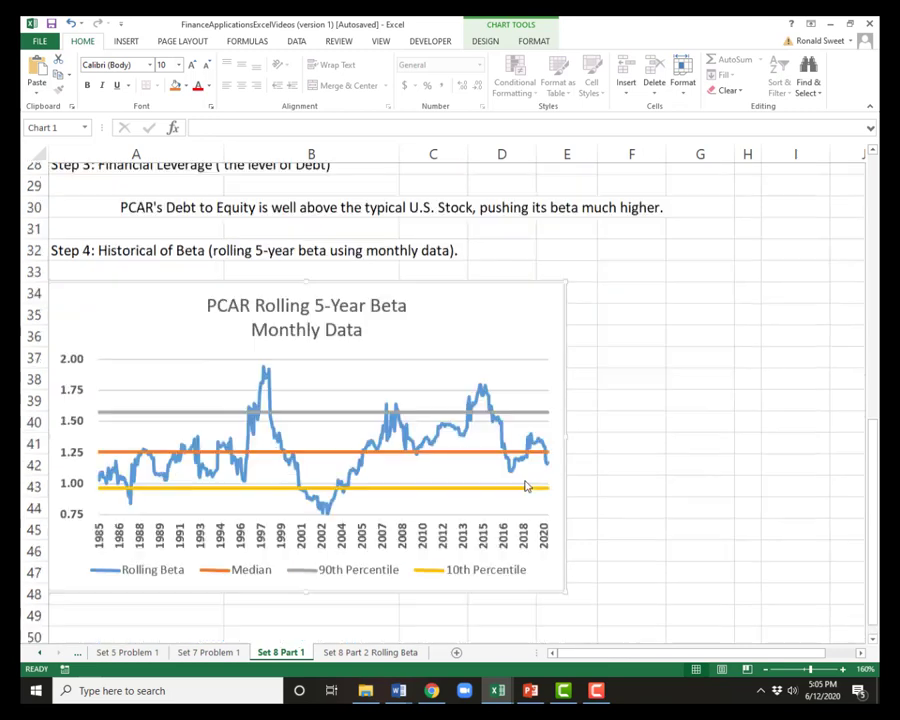
{"action": "scroll", "coordinate": [585, 488], "scroll_direction": "up", "scroll_amount": 3}
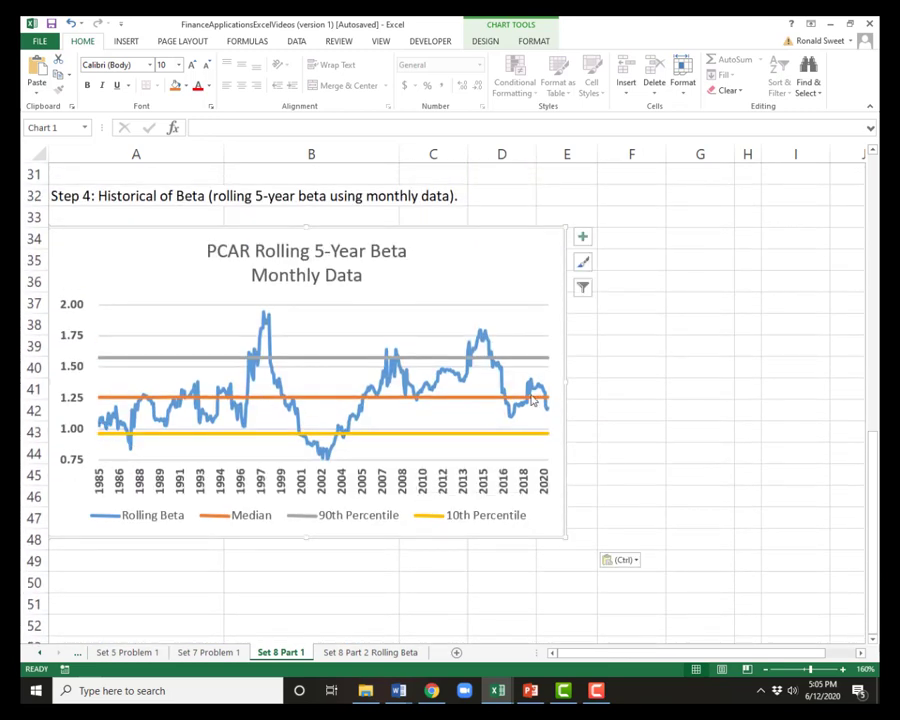
Step: Examine the April and May 2020 rolling betas at the end of column F on the Set 8 Part 2 Rolling Beta sheet
{"action": "left_click", "coordinate": [370, 652]}
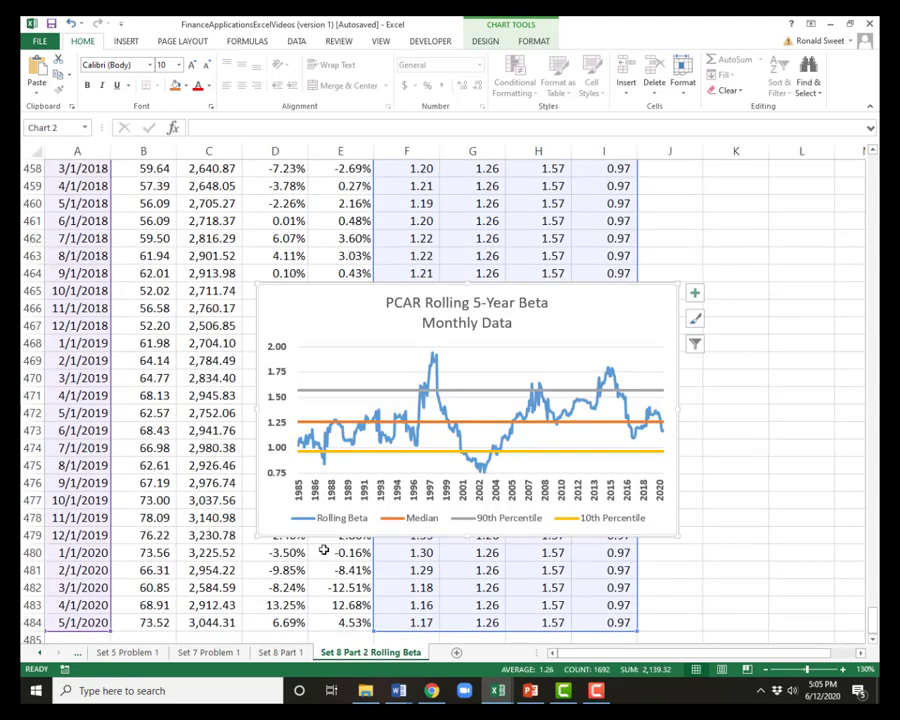
{"action": "key", "text": "Escape"}
{"action": "left_click", "coordinate": [410, 619]}
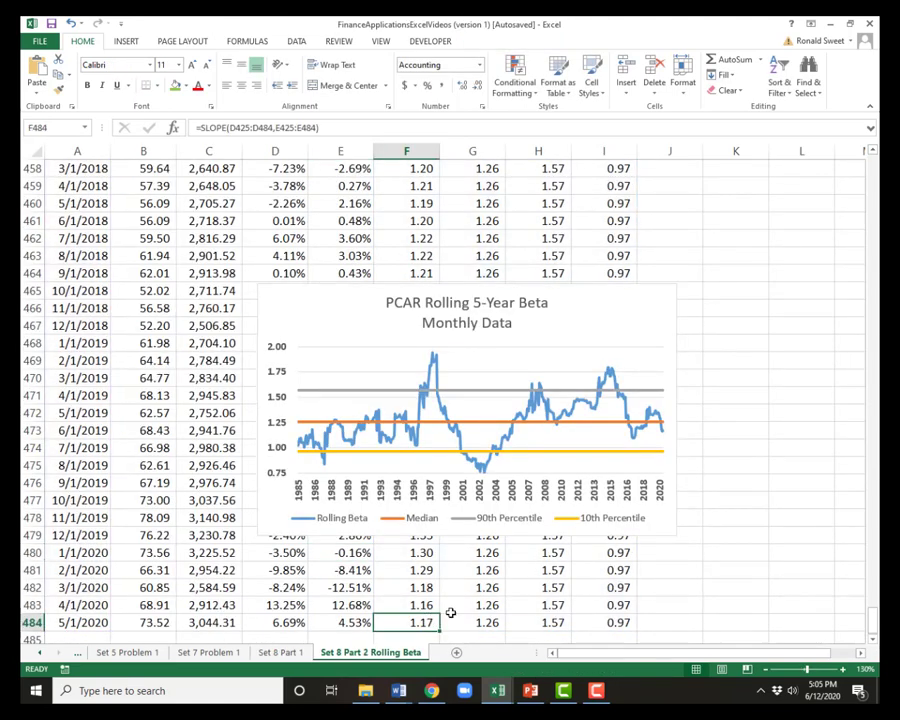
{"action": "scroll", "coordinate": [450, 612], "scroll_direction": "down", "scroll_amount": 2}
{"action": "key", "text": "Up"}
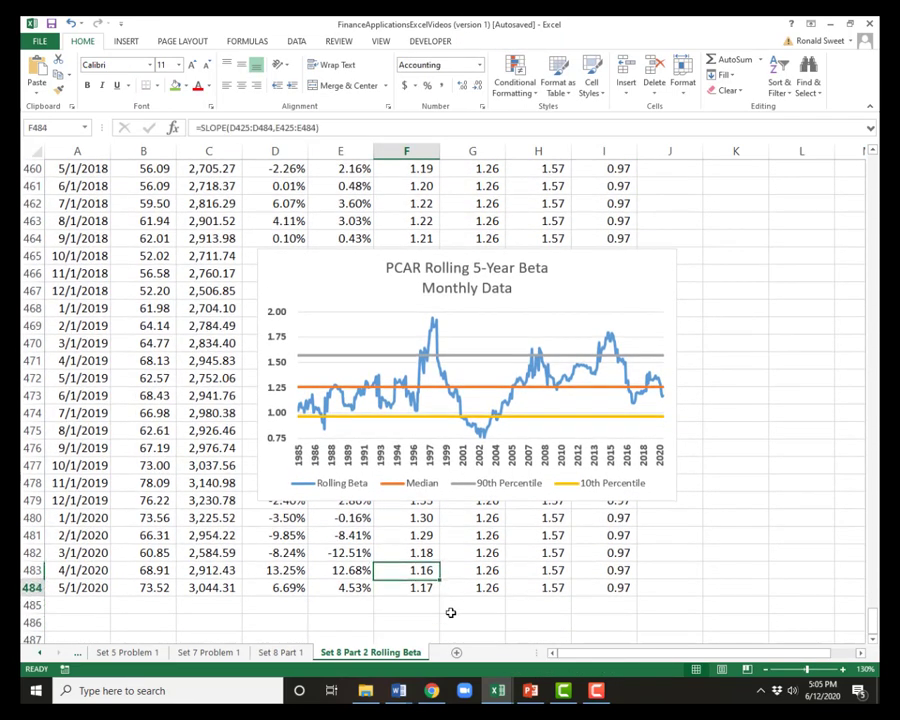
{"action": "key", "text": "Down"}
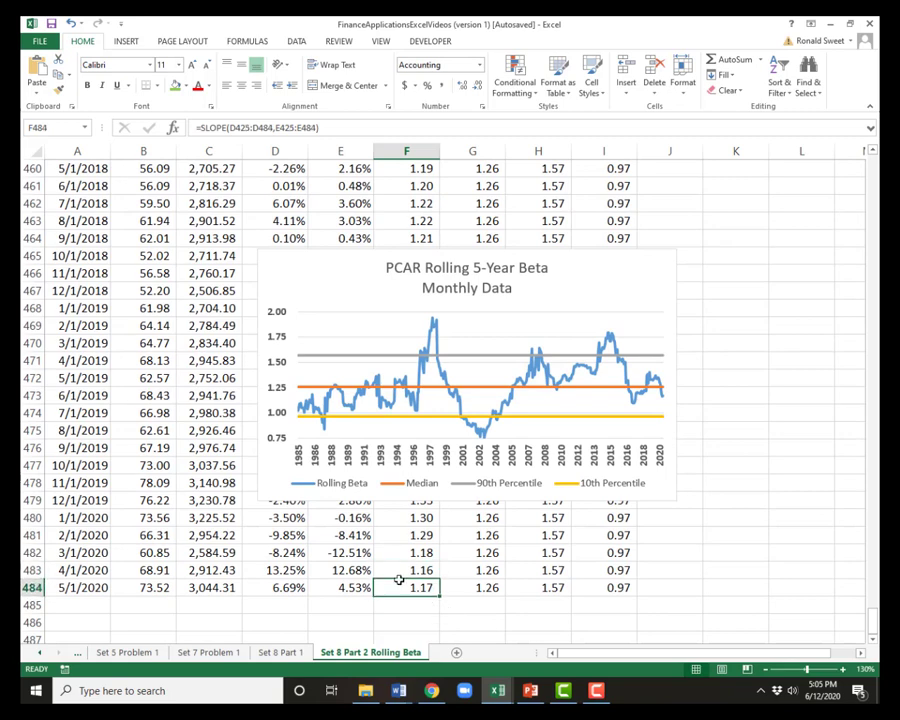
Step: Switch to Chrome, look up the PCAR quote on Yahoo Finance and examine its Beta (5Y Monthly)
{"action": "left_click", "coordinate": [431, 690]}
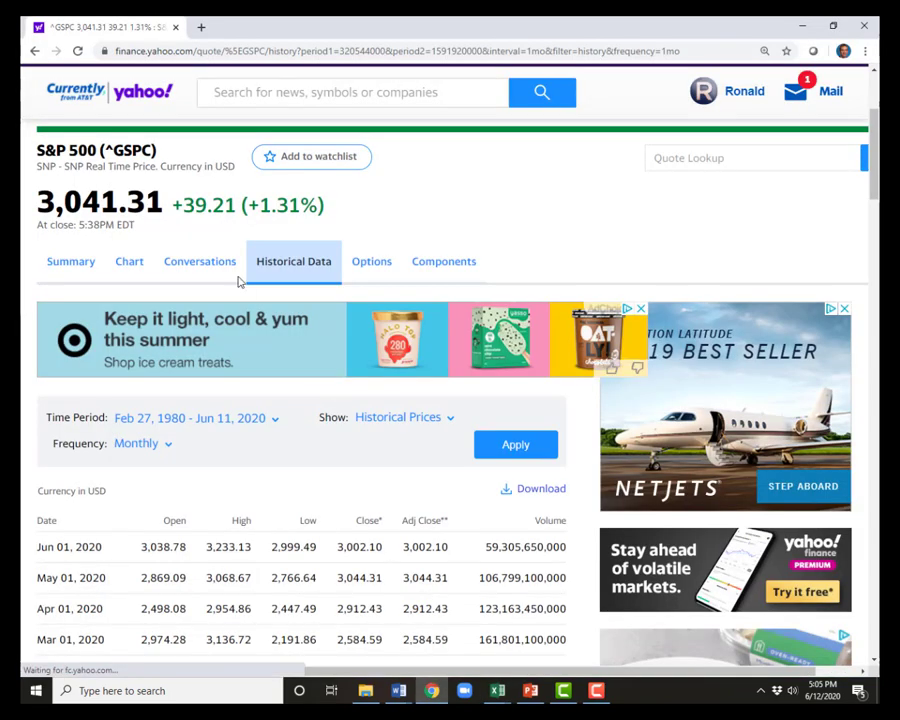
{"action": "left_click", "coordinate": [707, 158]}
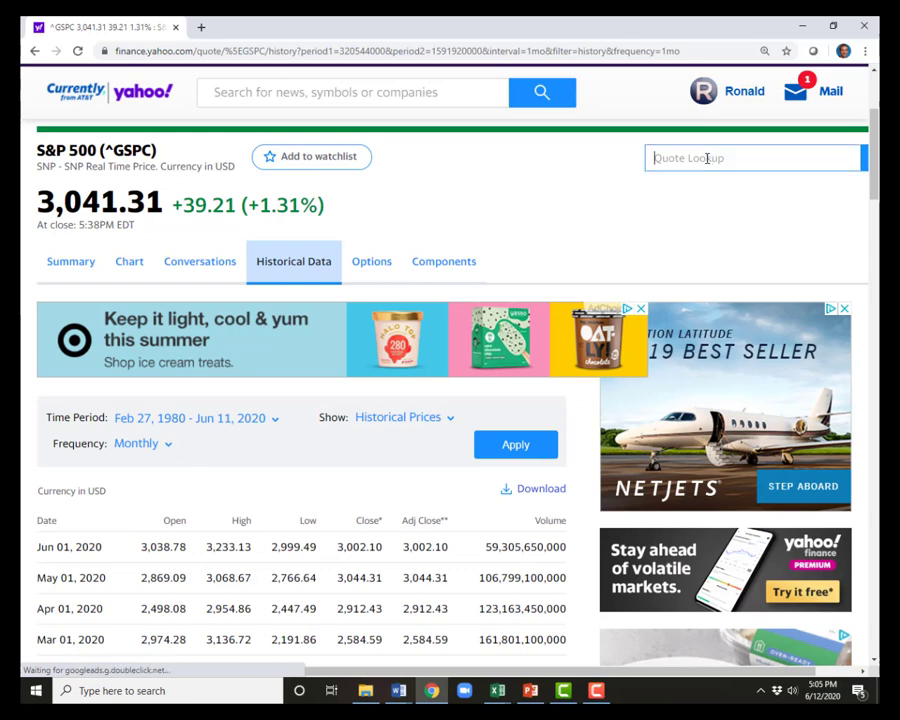
{"action": "type", "text": "pcar"}
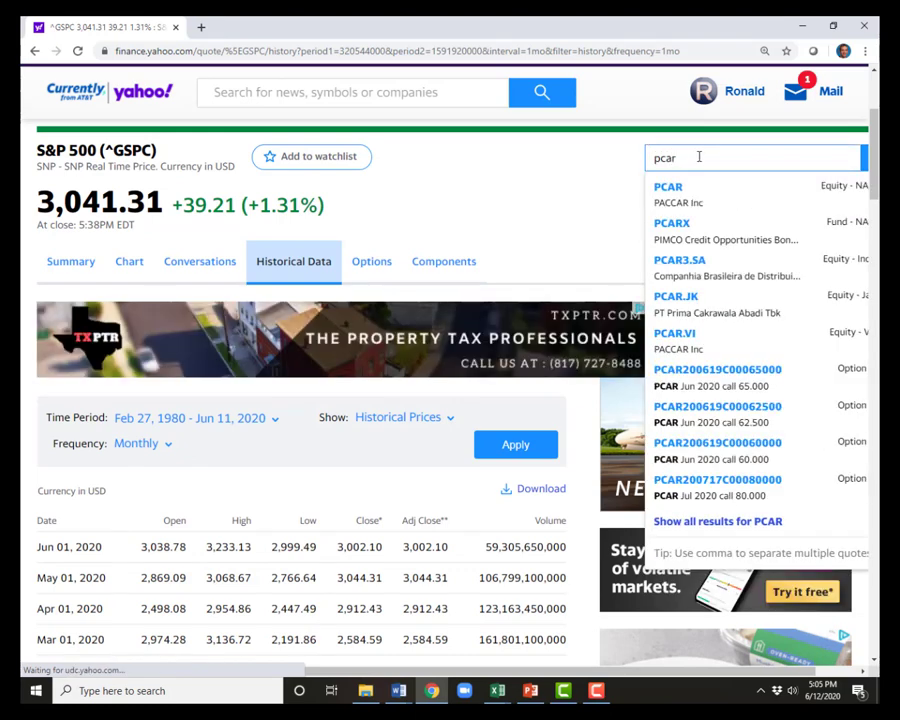
{"action": "left_click", "coordinate": [658, 191]}
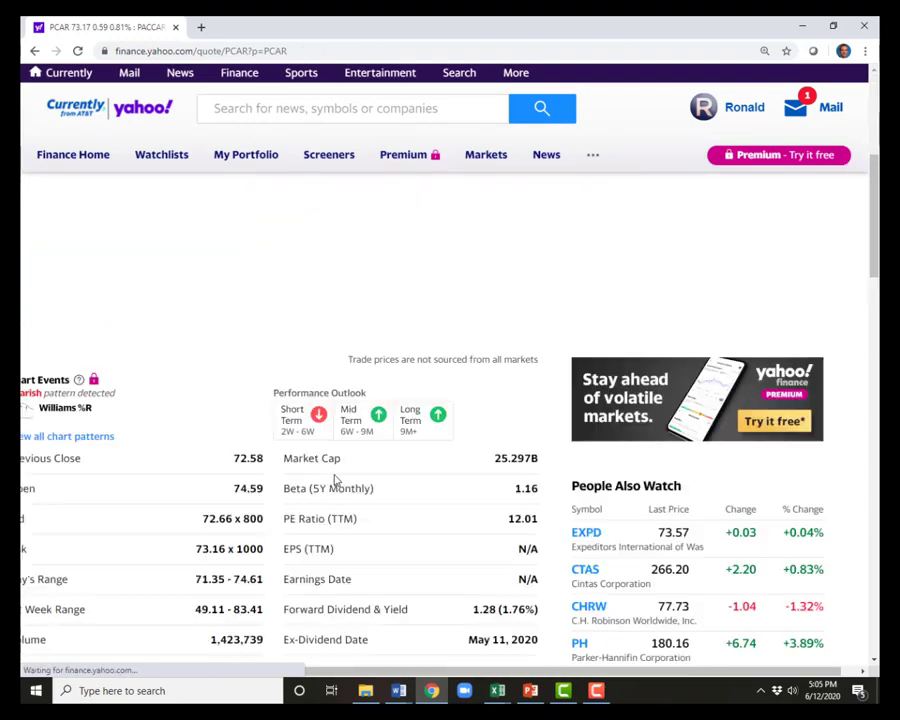
{"action": "scroll", "coordinate": [336, 481], "scroll_direction": "down", "scroll_amount": 1}
{"action": "left_click_drag", "start_coordinate": [512, 424], "coordinate": [327, 427]}
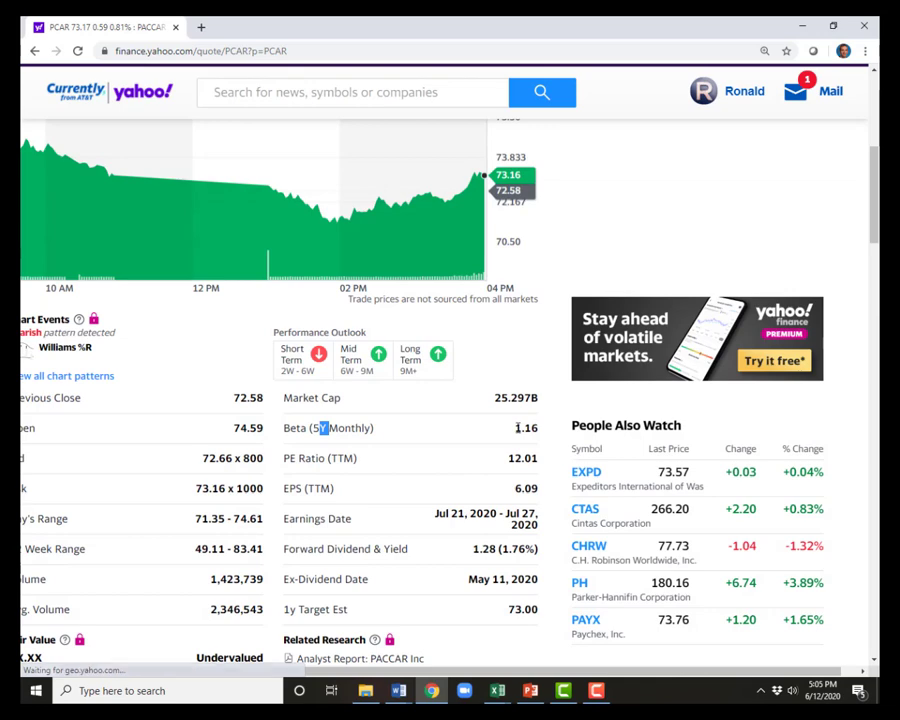
{"action": "left_click_drag", "start_coordinate": [522, 428], "coordinate": [535, 433]}
Step: Switch back to the FinanceApplicationsExcelVideos workbook in Excel and compare the rolling betas in F483 and F484 with Yahoo's figure
{"action": "left_click", "coordinate": [497, 690]}
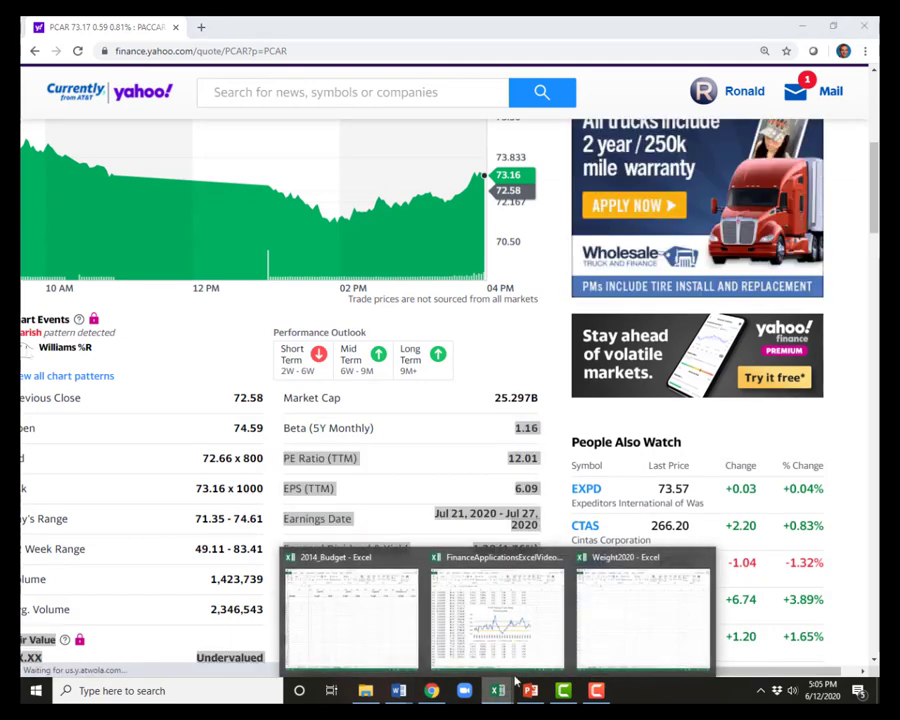
{"action": "left_click", "coordinate": [472, 640]}
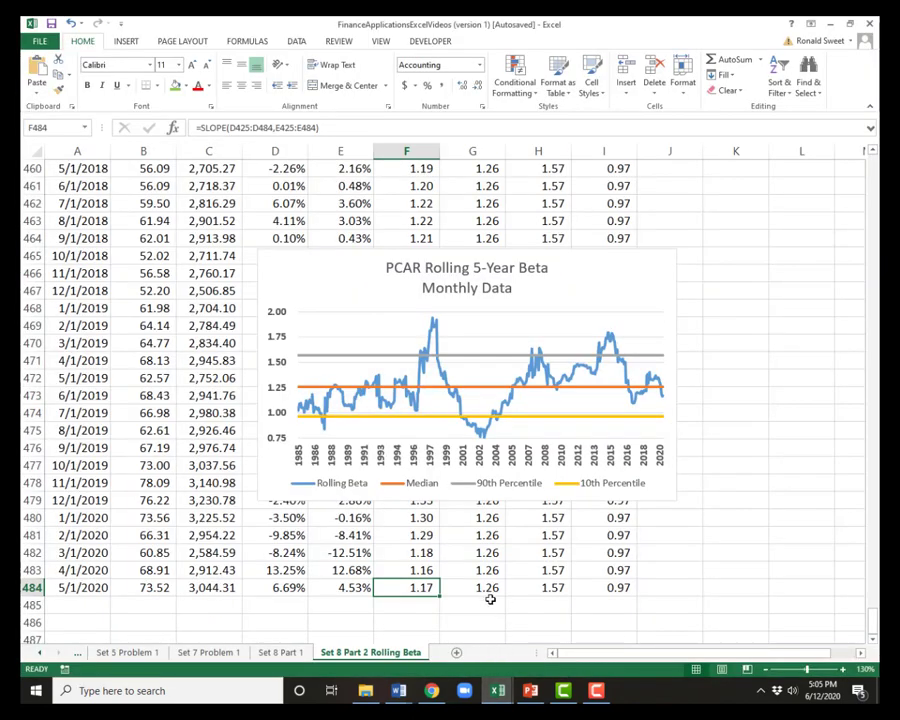
{"action": "left_click", "coordinate": [421, 572]}
{"action": "left_click", "coordinate": [419, 590]}
{"action": "key", "text": "Up"}
{"action": "left_click", "coordinate": [418, 590]}
Step: Select cell A50 below the pasted chart on the Set 8 Part 1 sheet
{"action": "left_click", "coordinate": [281, 652]}
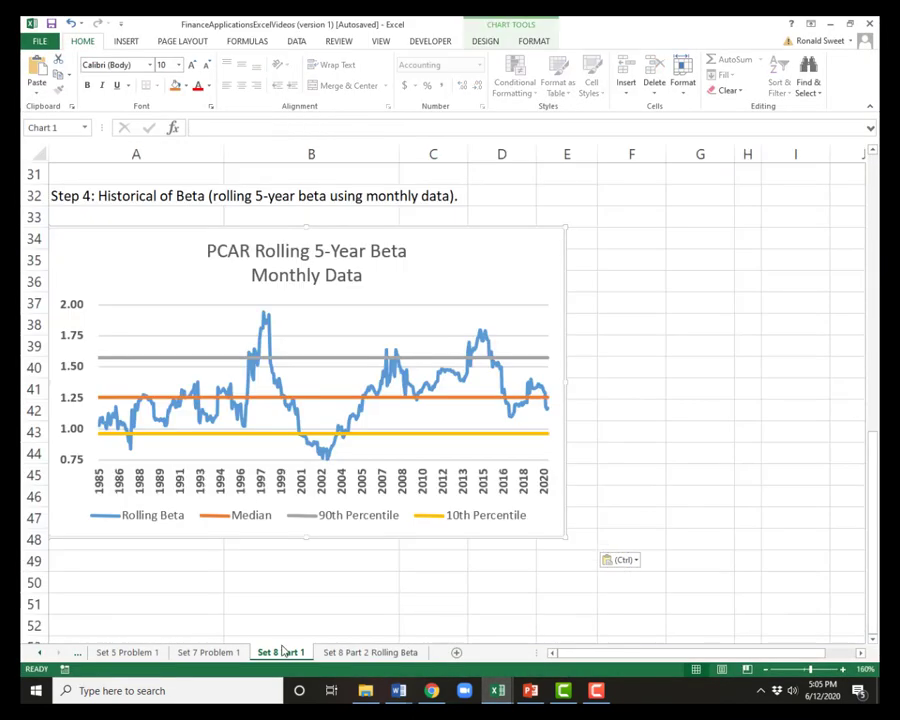
{"action": "left_click", "coordinate": [118, 587]}
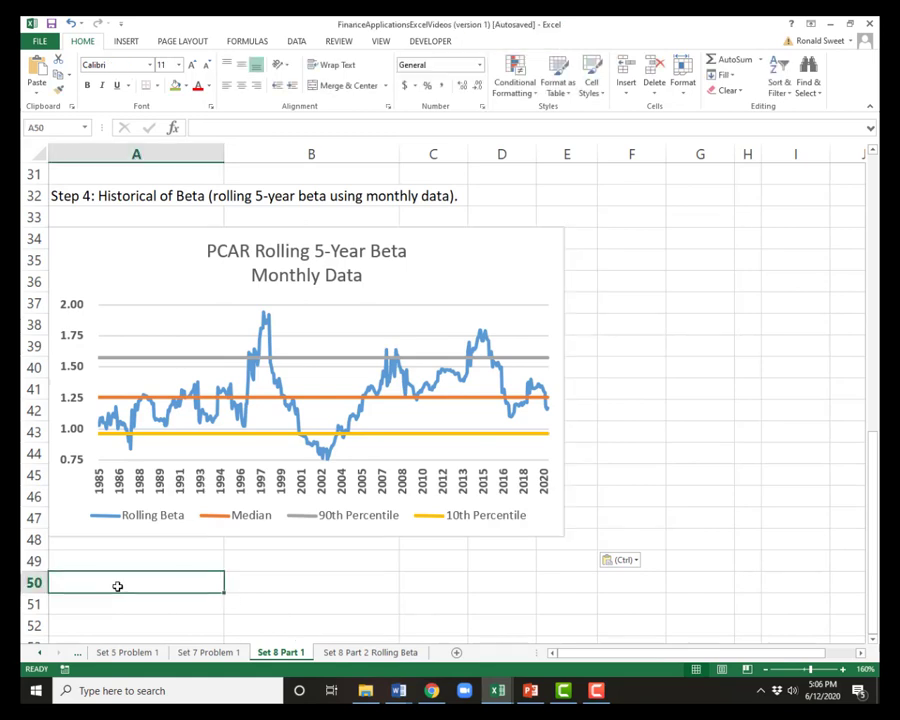
{"action": "type", "text": "Final Beta"}
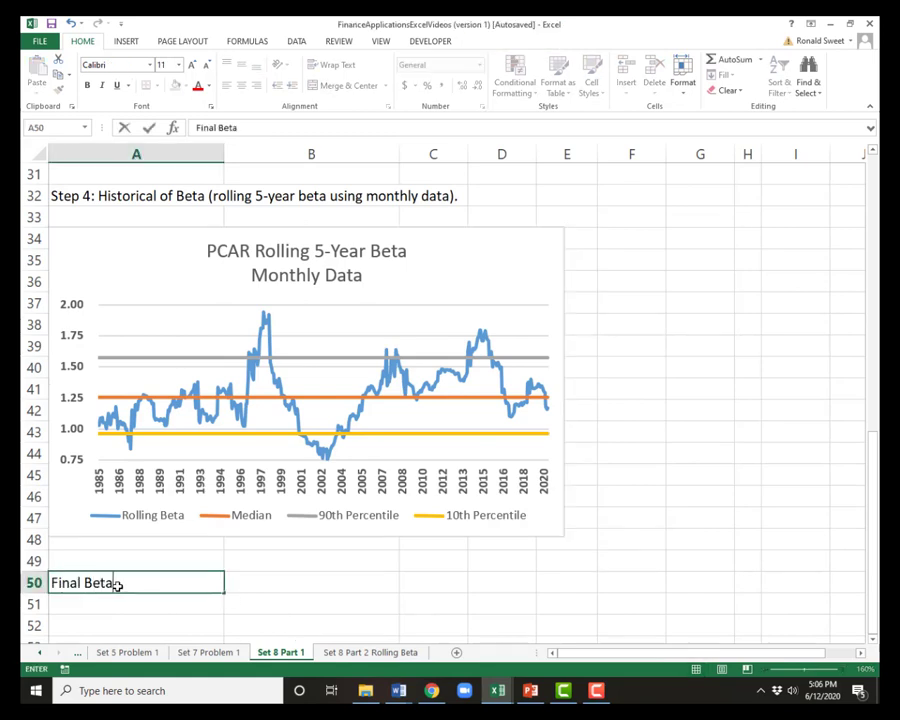
{"action": "type", "text": ": His"}
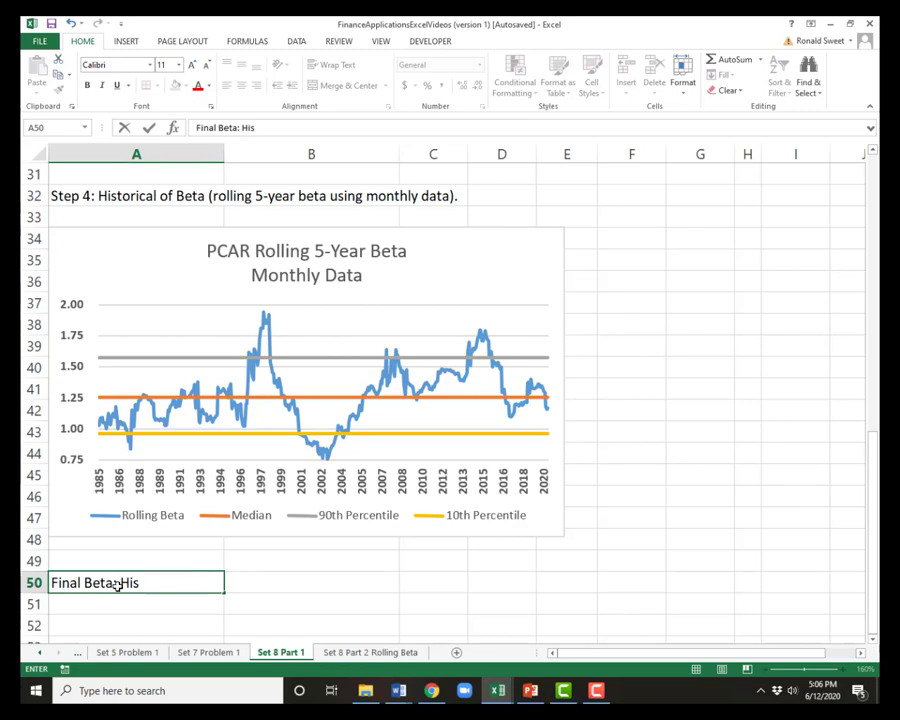
{"action": "key", "text": "Escape"}
Step: Enter the note "History: median 1.25, ranging from below 1 to as high as 2.00." in cell A50
{"action": "type", "text": "Hiu"}
{"action": "key", "text": "BackSpace"}
{"action": "key", "text": "BackSpace"}
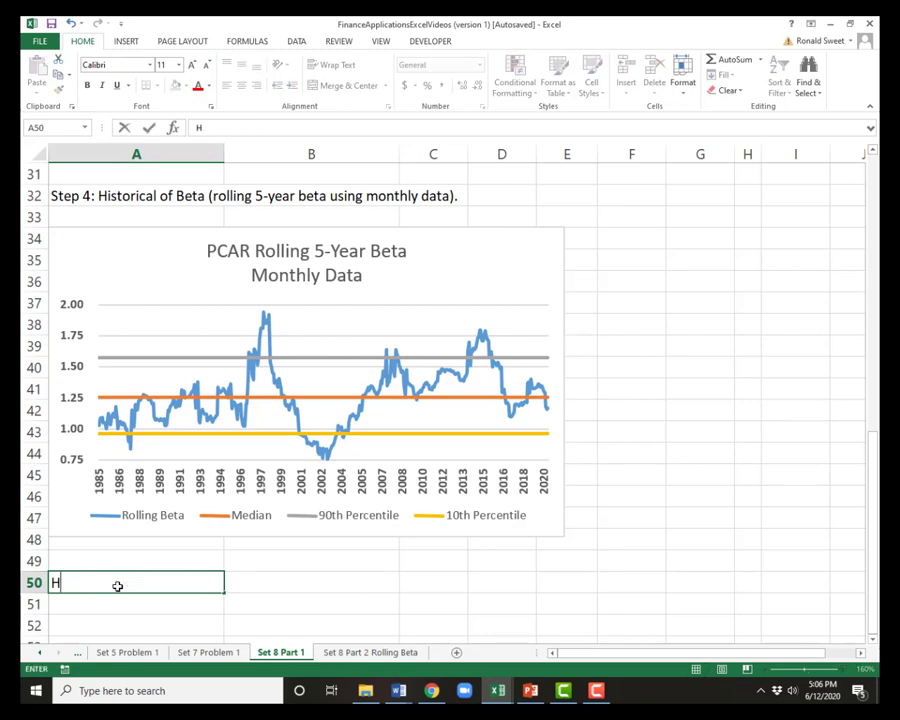
{"action": "type", "text": "istory: median 1.25"}
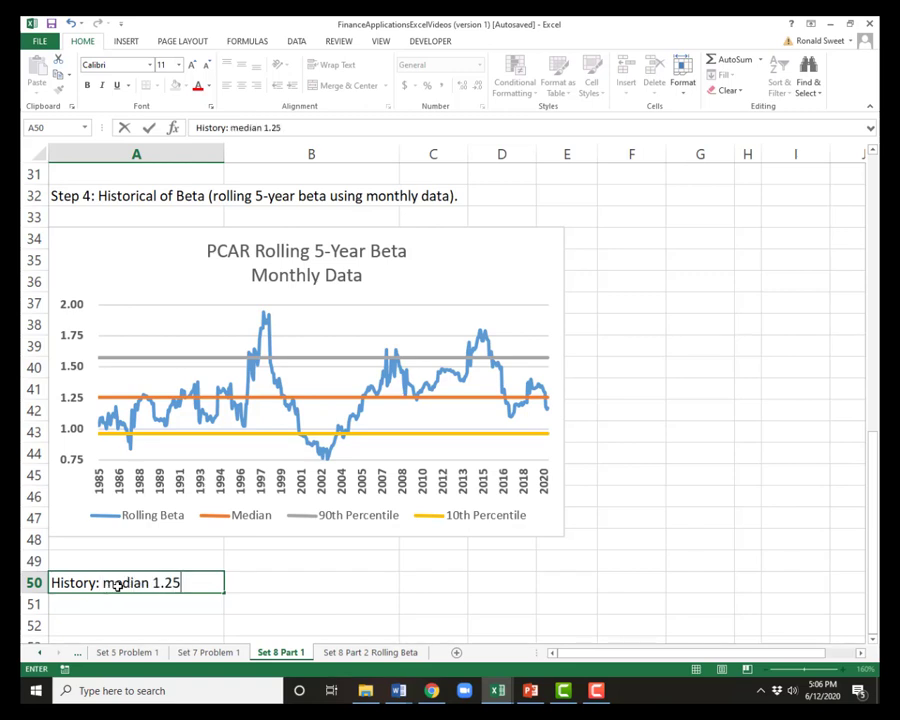
{"action": "type", "text": ", ranging from"}
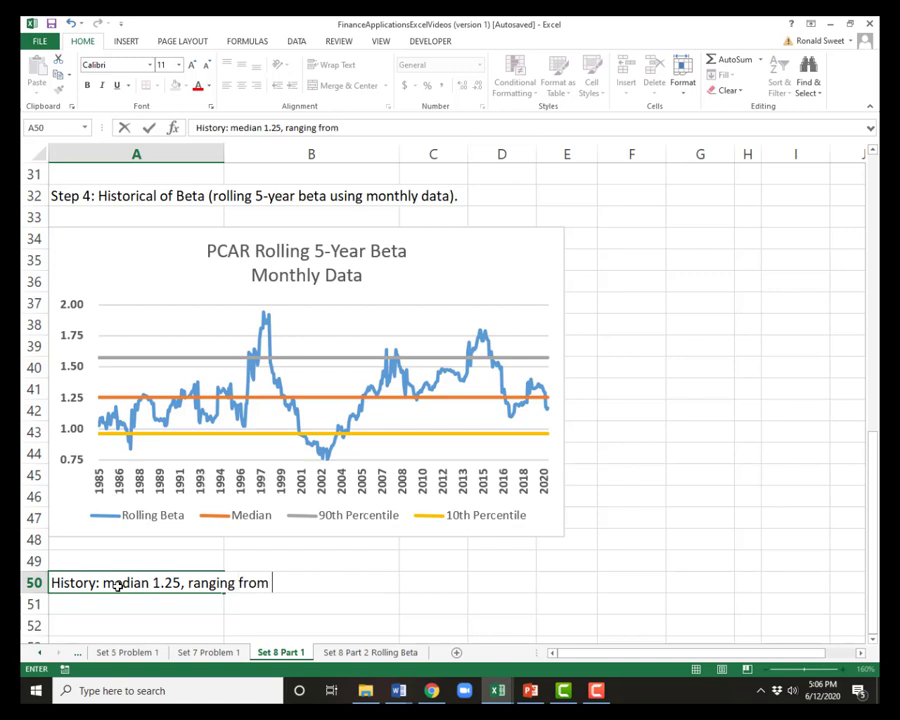
{"action": "type", "text": " below 1 "}
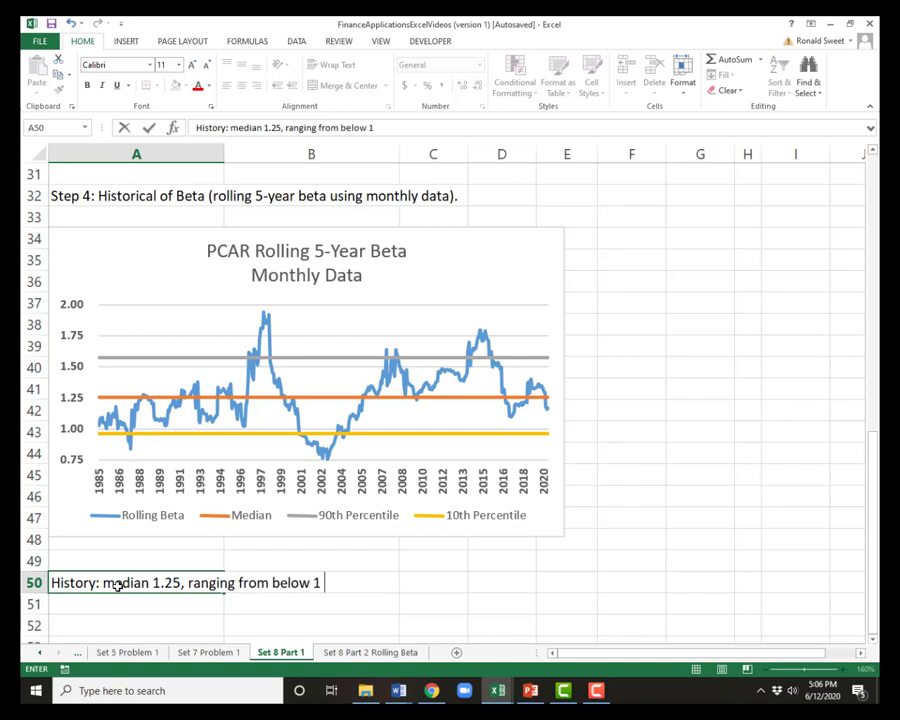
{"action": "type", "text": "to"}
{"action": "type", "text": " as hig"}
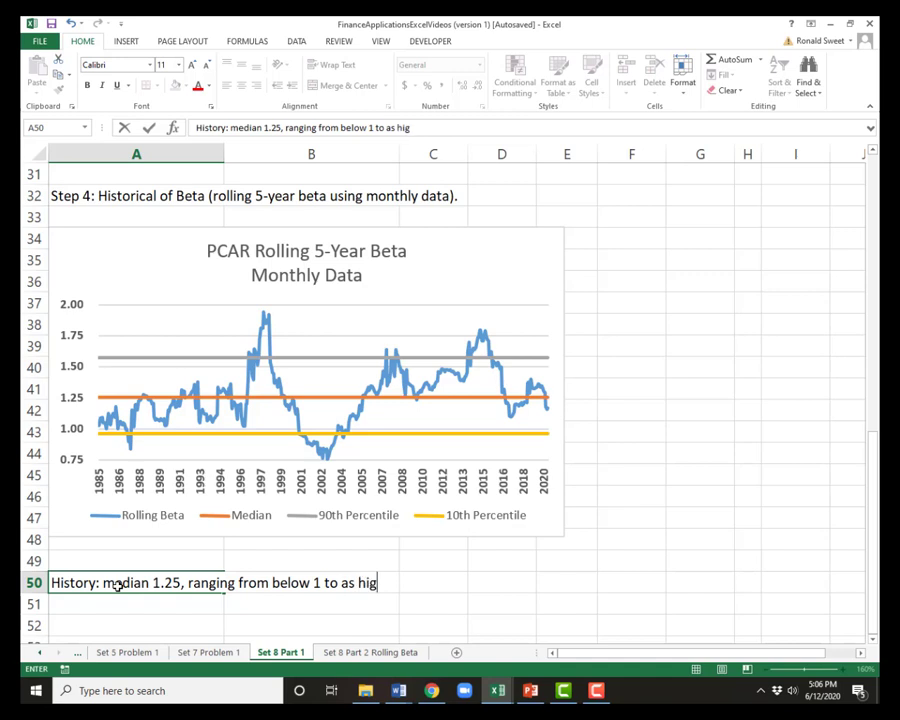
{"action": "type", "text": "h as 2.00"}
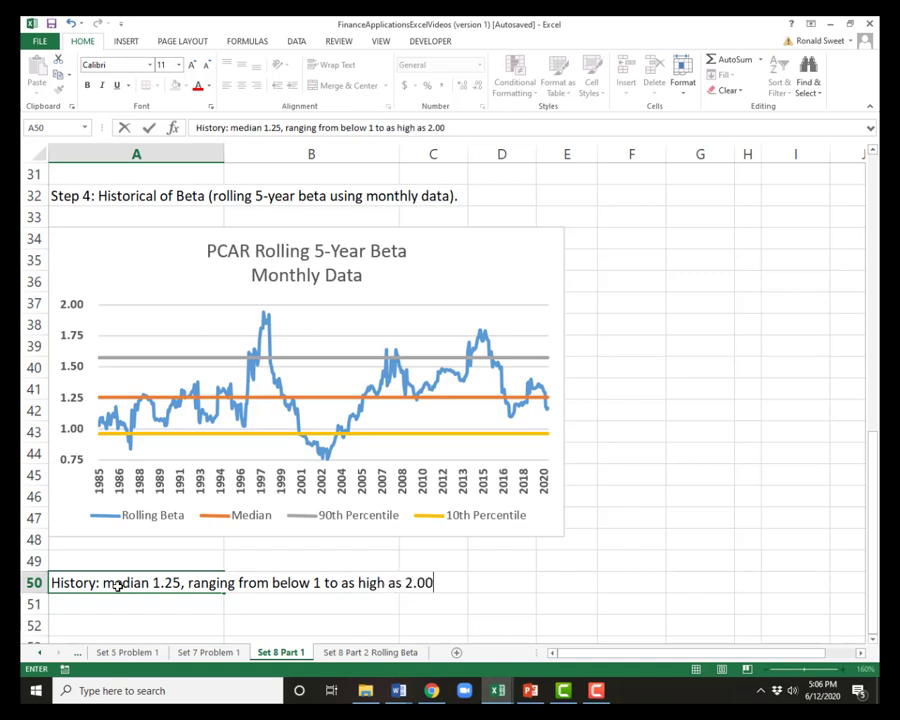
{"action": "key", "text": "Return"}
Step: Finish the beta history note in cell A50 and move on to cell A52
{"action": "key", "text": "Return"}
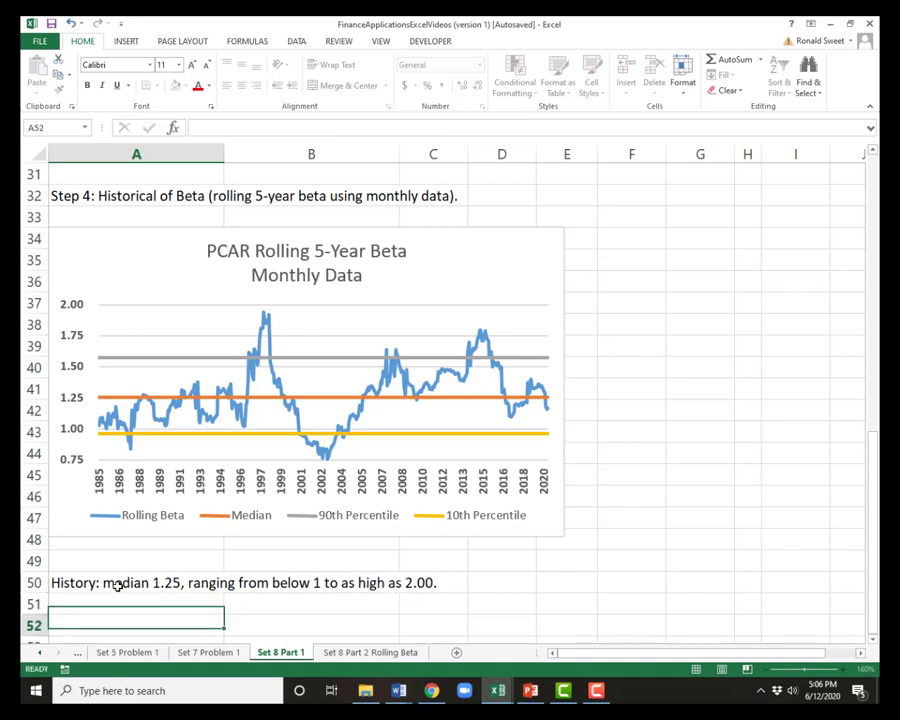
{"action": "type", "text": "Given all of the above"}
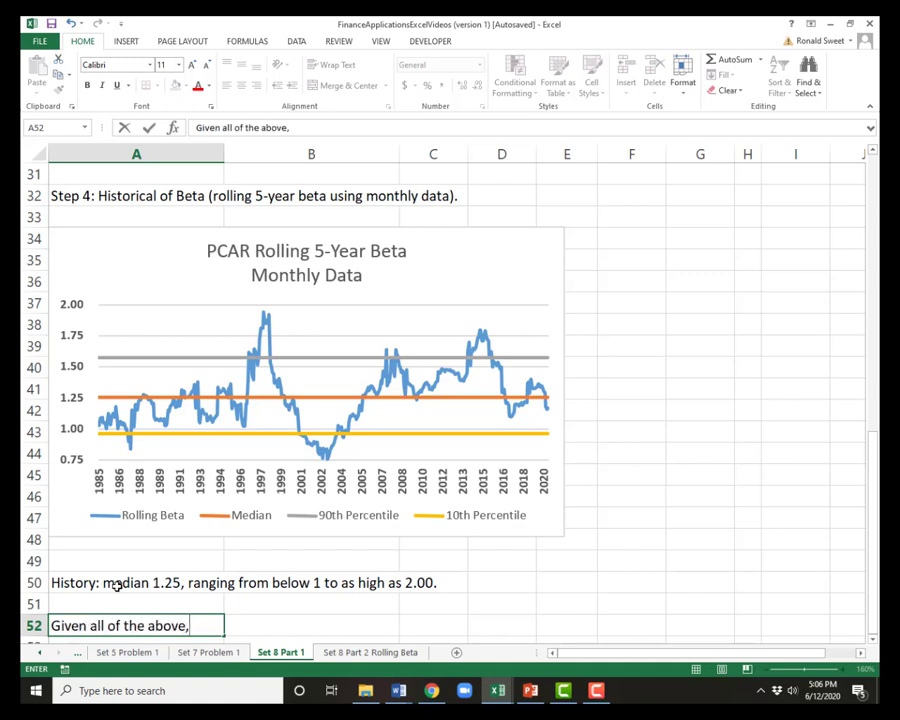
{"action": "type", "text": ", definite"}
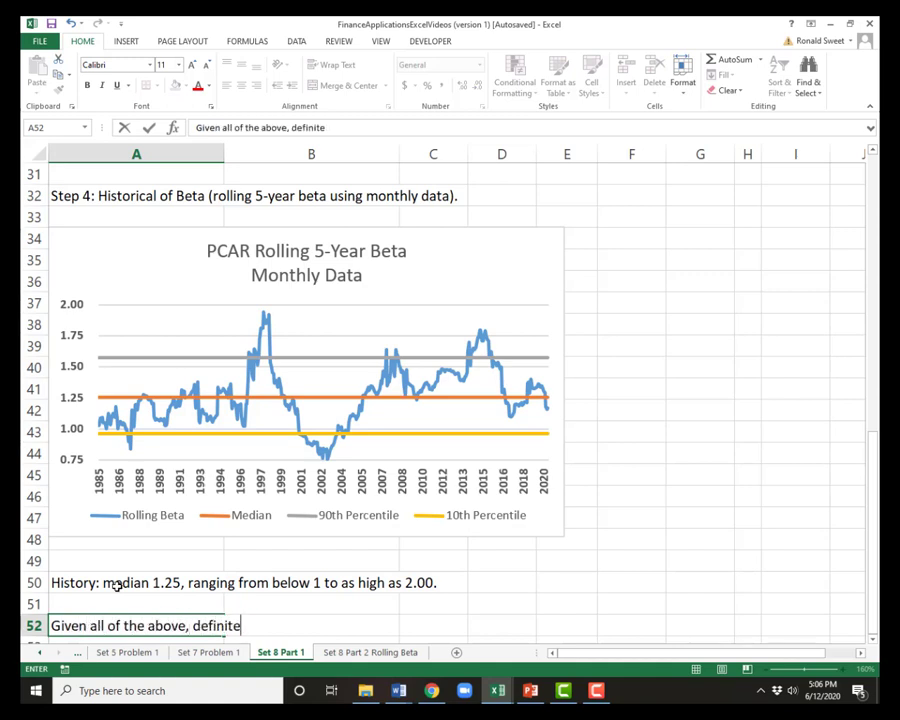
{"action": "type", "text": "ly cyclical b"}
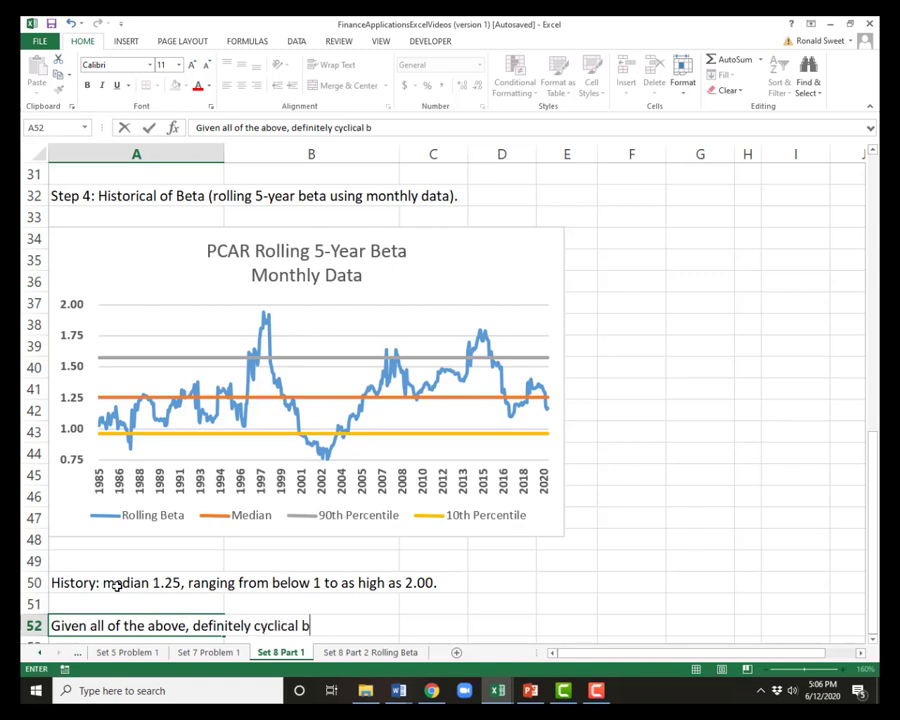
{"action": "type", "text": "ut stable ma"}
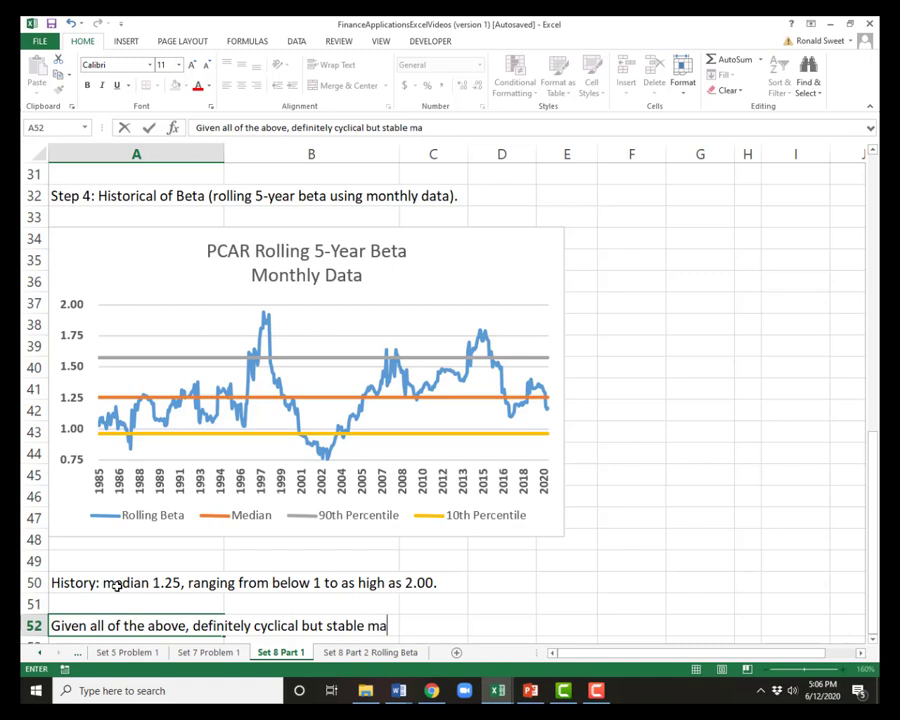
{"action": "type", "text": "rgibns,"}
{"action": "key", "text": "BackSpace"}
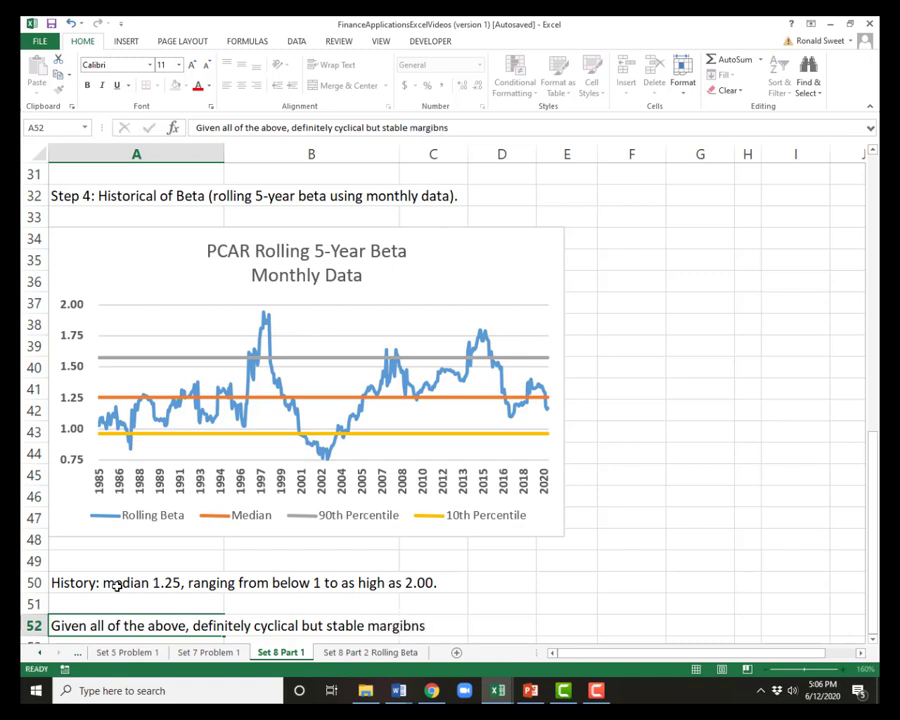
{"action": "key", "text": "shift+Home"}
{"action": "key", "text": "BackSpace"}
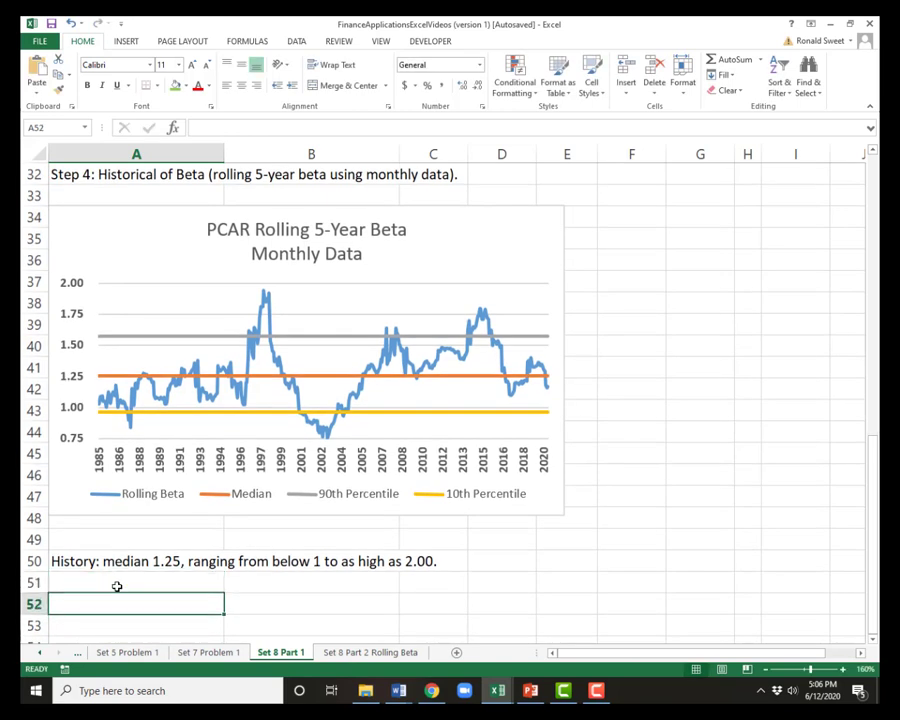
Step: Begin the concluding note in cell A52 with "Definitely cyclical with high debt but stable margins"
{"action": "type", "text": "Definitely cy"}
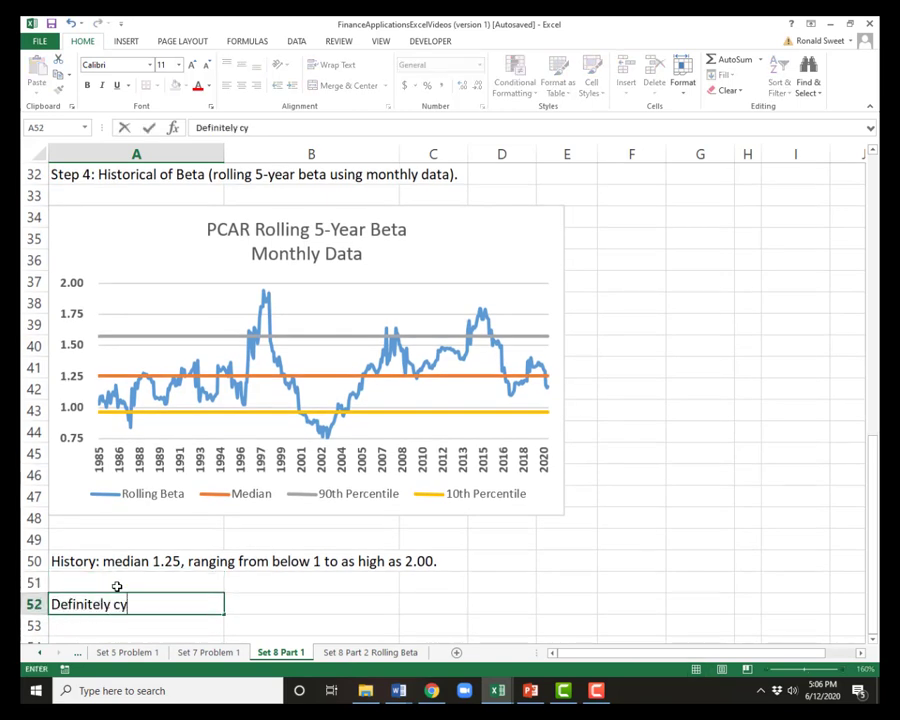
{"action": "type", "text": "clical, stabl"}
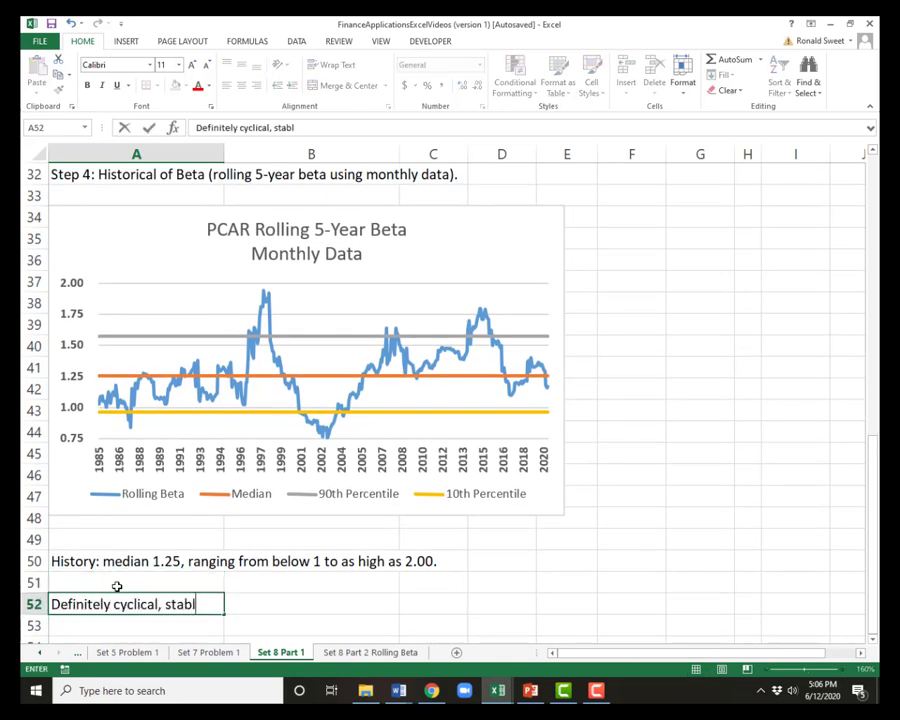
{"action": "key", "text": "BackSpace"}
{"action": "key", "text": "BackSpace"}
{"action": "key", "text": "BackSpace"}
{"action": "key", "text": "BackSpace"}
{"action": "key", "text": "BackSpace"}
{"action": "type", "text": "with high"}
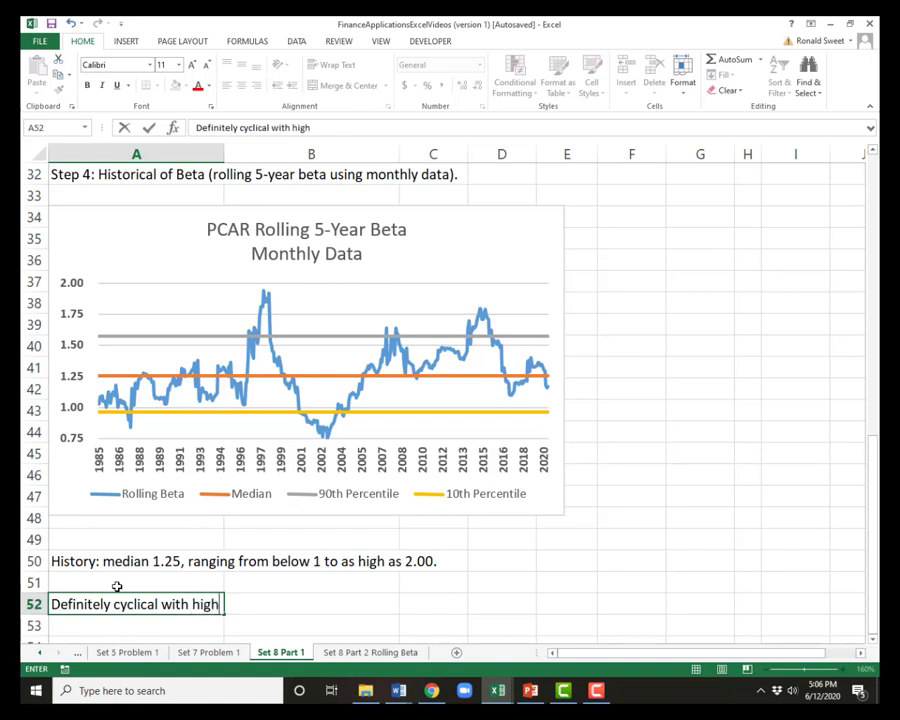
{"action": "type", "text": " debt but sdtab"}
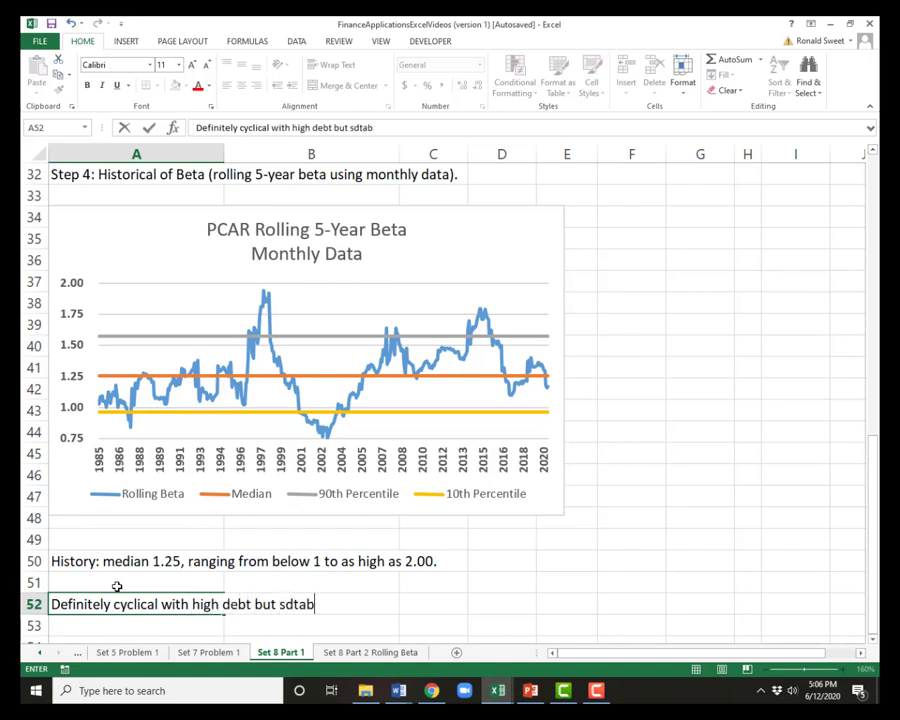
{"action": "key", "text": "BackSpace"}
{"action": "key", "text": "BackSpace"}
{"action": "key", "text": "BackSpace"}
{"action": "key", "text": "BackSpace"}
{"action": "type", "text": "table margins"}
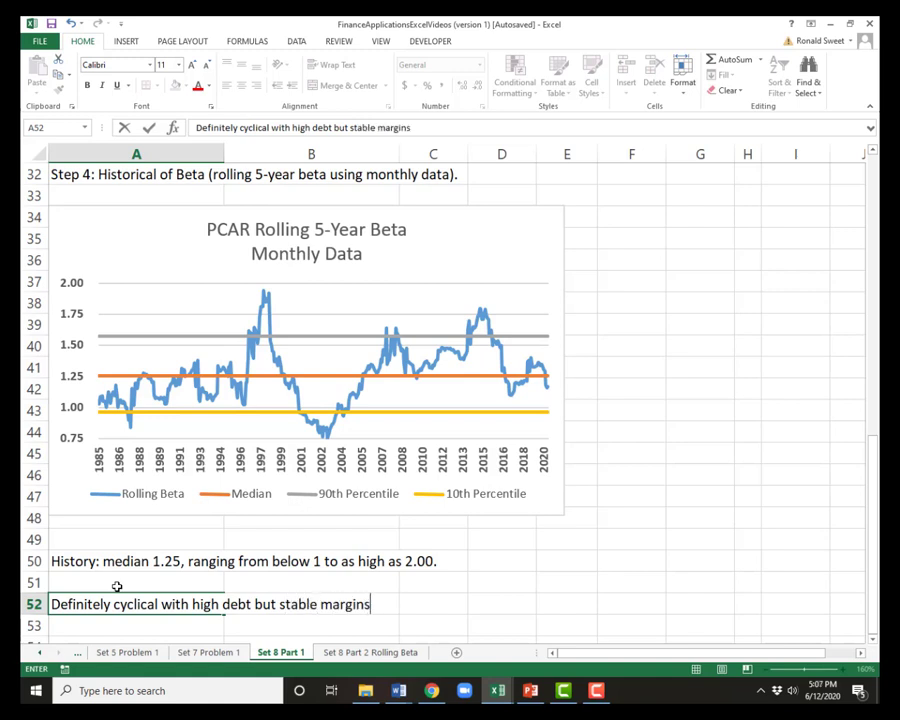
Step: Complete the note in A52 with ", I will go above history and use a 1.40 beta."
{"action": "type", "text": ", I will go above "}
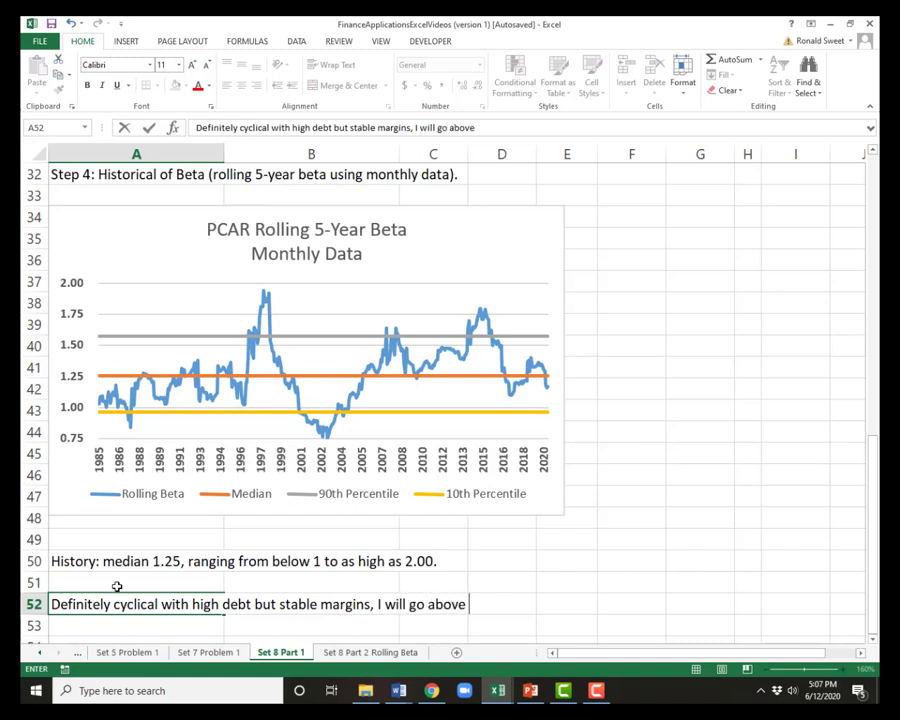
{"action": "type", "text": "history and use "}
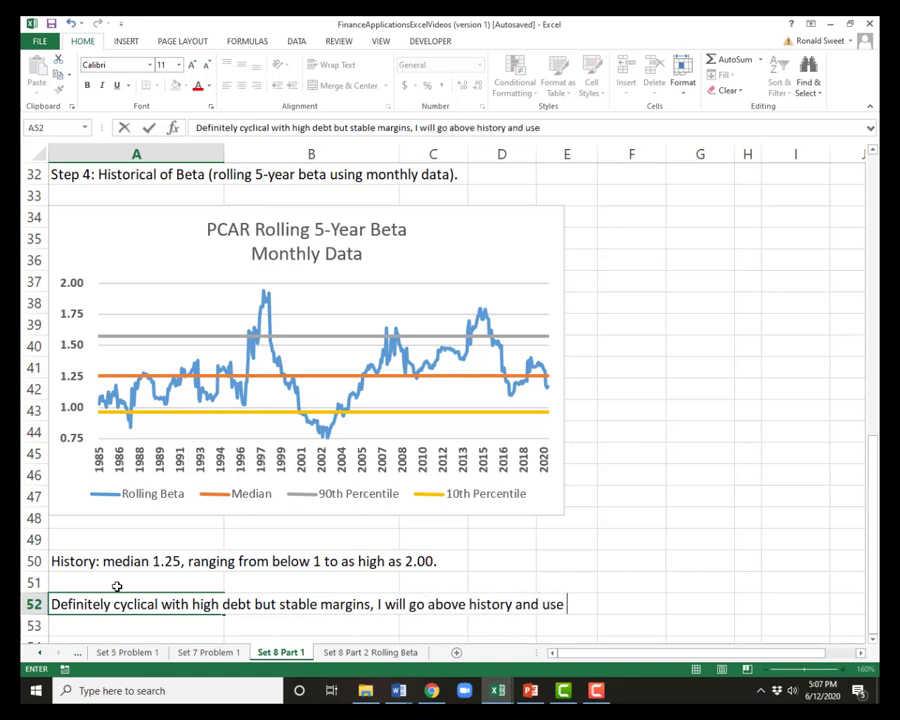
{"action": "type", "text": "a 1.40 beta."}
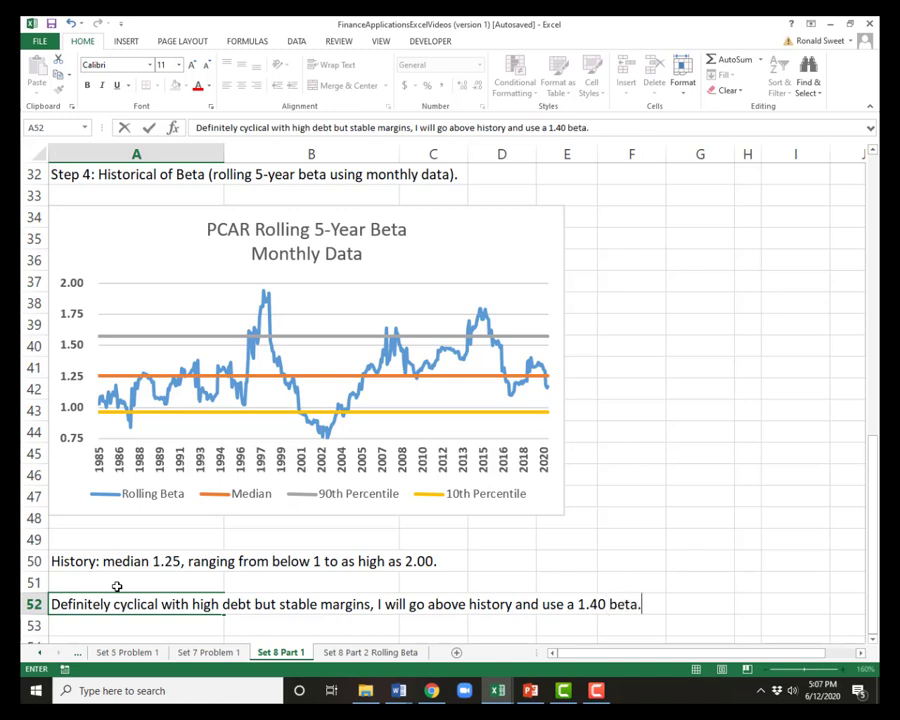
{"action": "key", "text": "Return"}
{"action": "key", "text": "Up"}
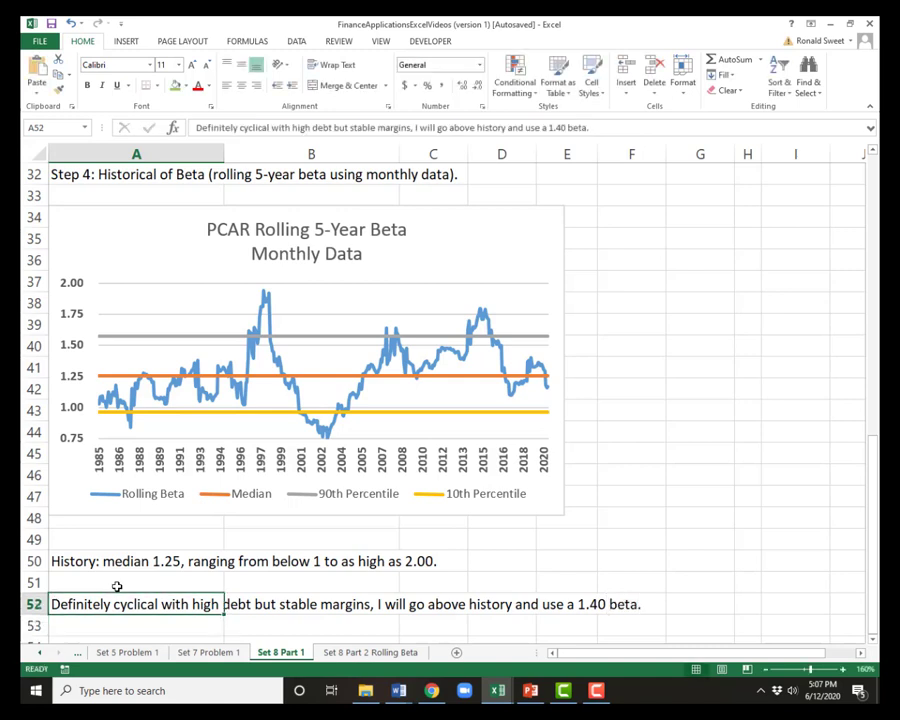
{"action": "key", "text": "Down"}
Step: Review the Set 8 Part 1 beta analysis from the company description down to the concluding note in A52
{"action": "scroll", "coordinate": [117, 586], "scroll_direction": "down", "scroll_amount": 1}
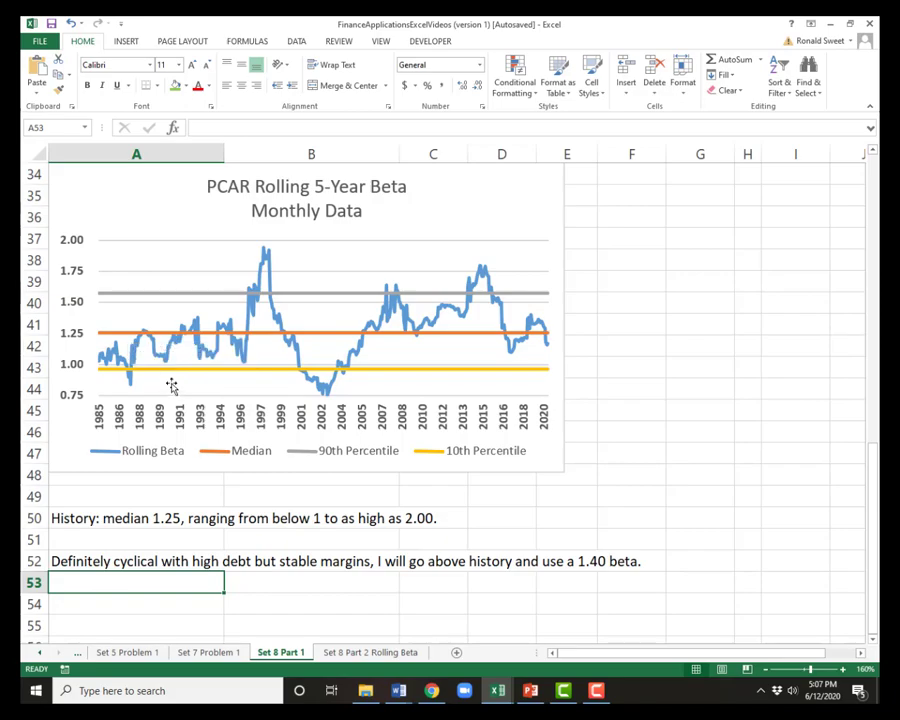
{"action": "scroll", "coordinate": [173, 374], "scroll_direction": "up", "scroll_amount": 8}
{"action": "scroll", "coordinate": [162, 366], "scroll_direction": "down", "scroll_amount": 8}
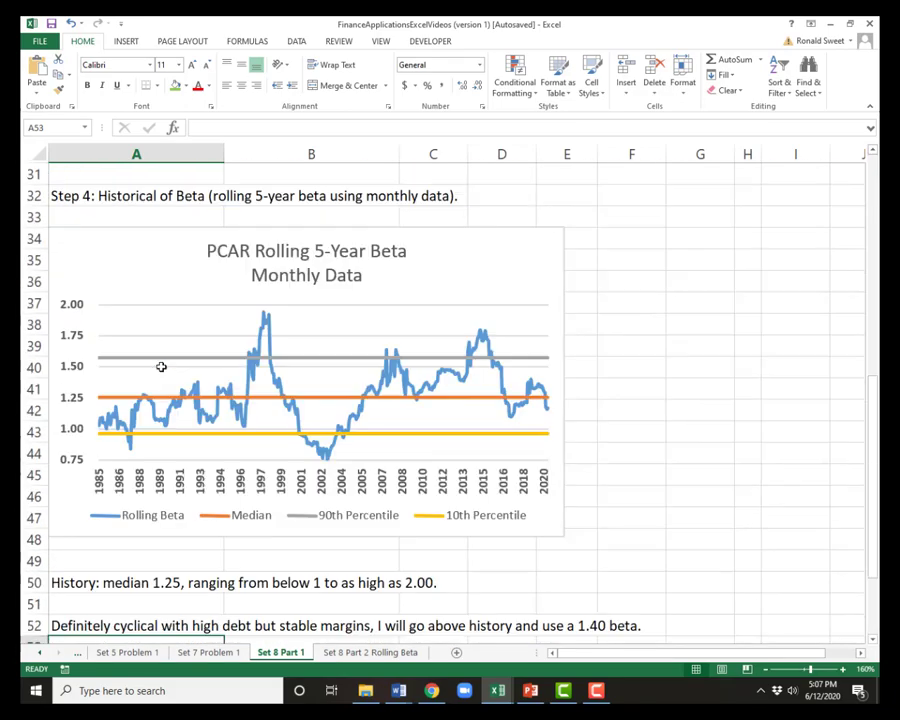
{"action": "scroll", "coordinate": [154, 362], "scroll_direction": "up", "scroll_amount": 8}
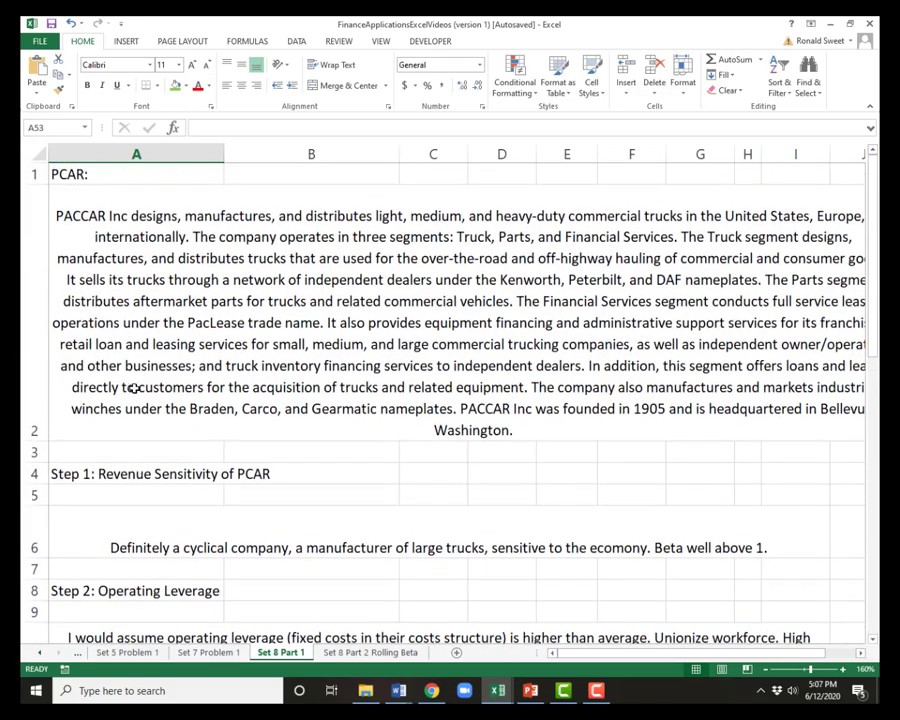
{"action": "scroll", "coordinate": [138, 464], "scroll_direction": "down", "scroll_amount": 13}
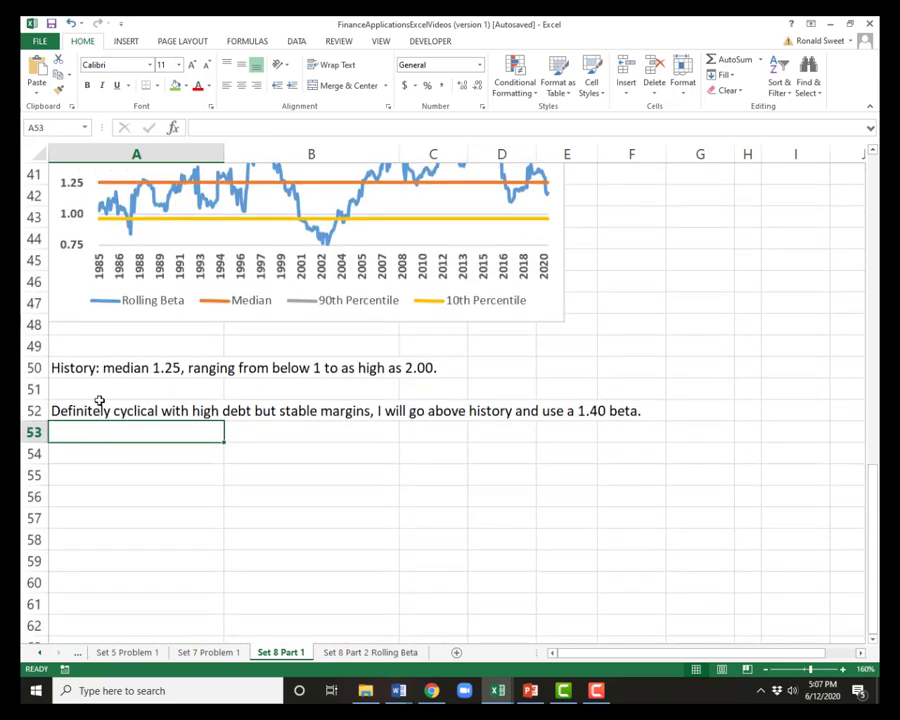
{"action": "left_click", "coordinate": [88, 410]}
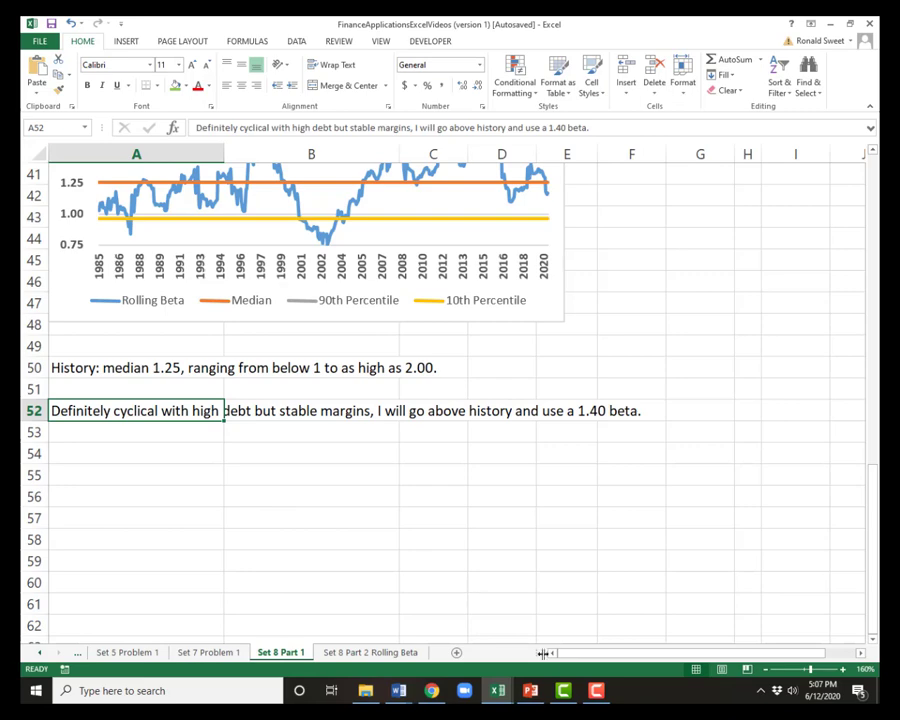
Step: Switch to the Set 8 Part 2 Rolling Beta sheet and examine the 90th percentile line in the rolling beta chart
{"action": "mouse_move", "coordinate": [595, 694]}
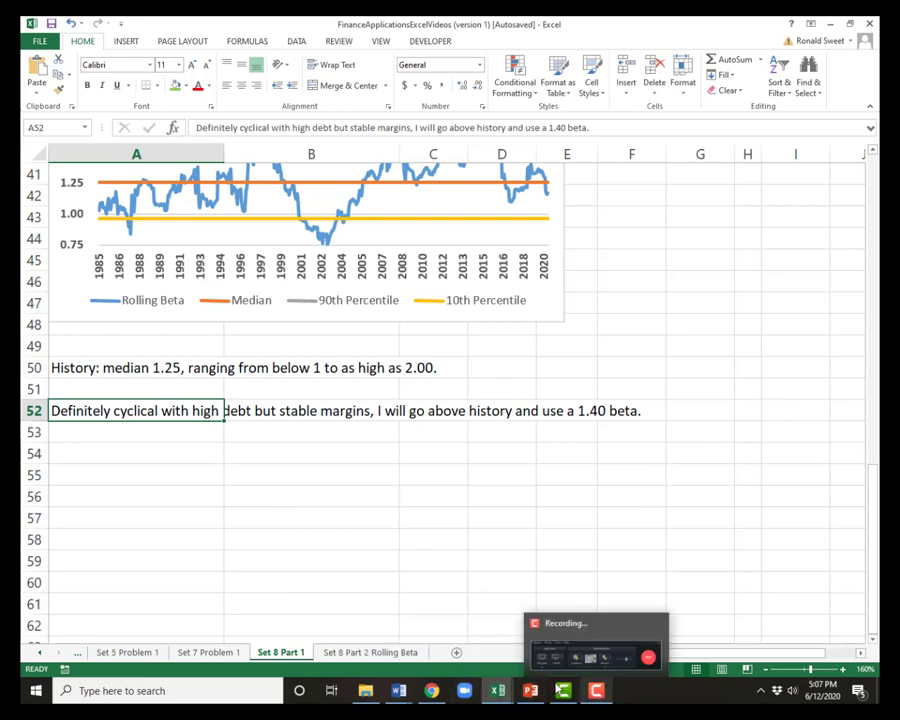
{"action": "left_click", "coordinate": [405, 652]}
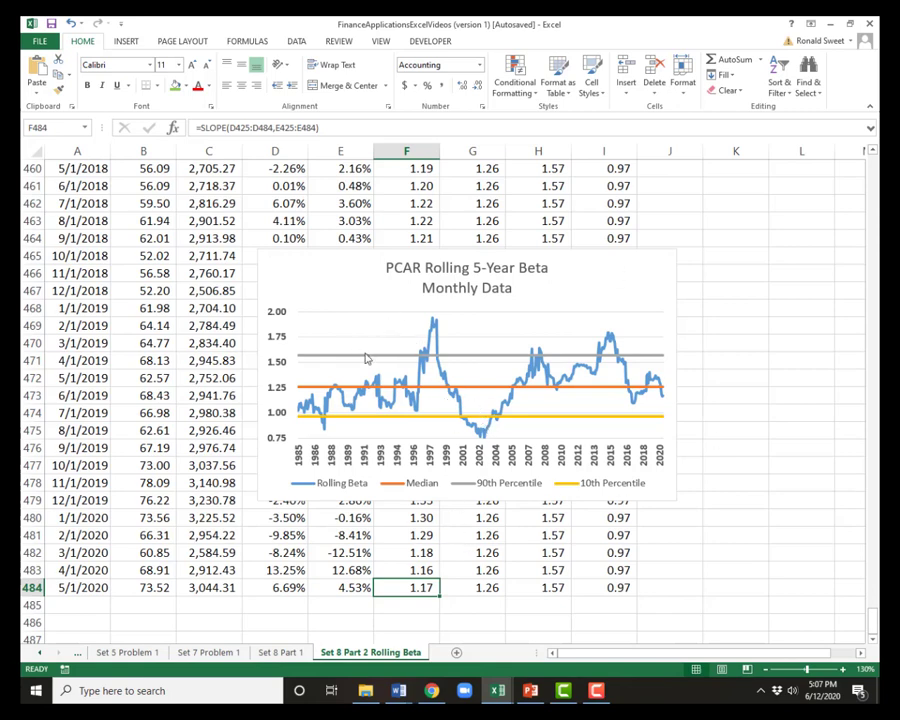
{"action": "mouse_move", "coordinate": [365, 362]}
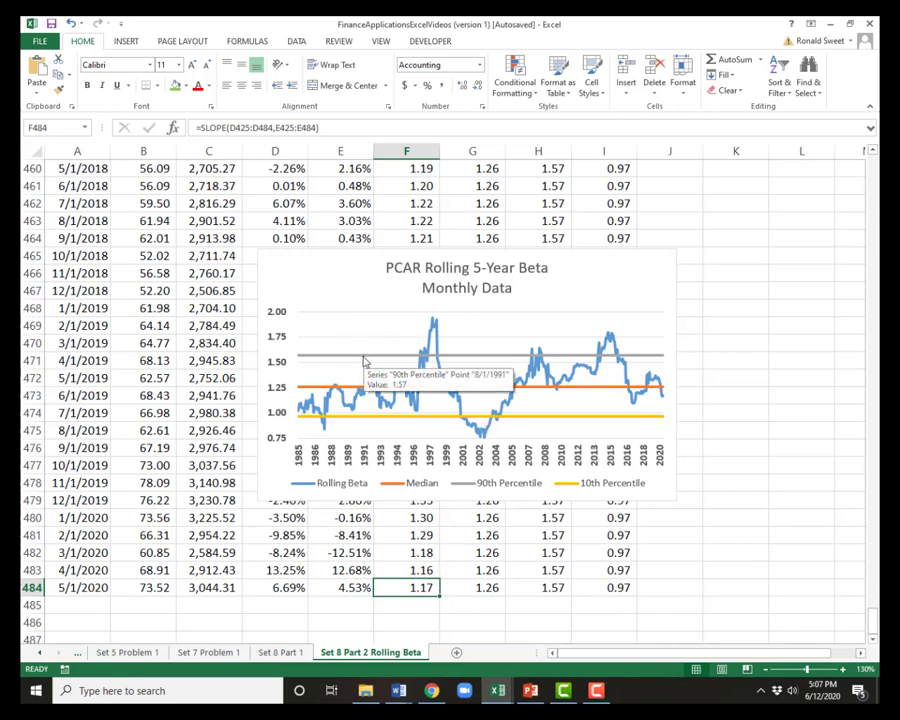